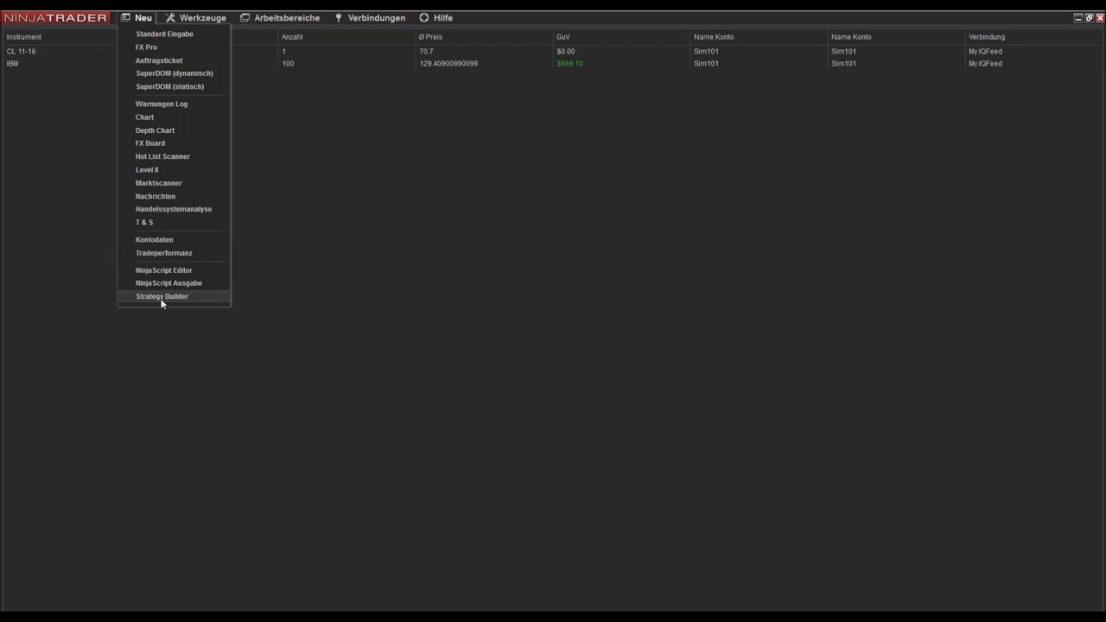
Start a new chart and choose the E-mini S&P 500 future (ES) as its instrument
left_click(162, 118)
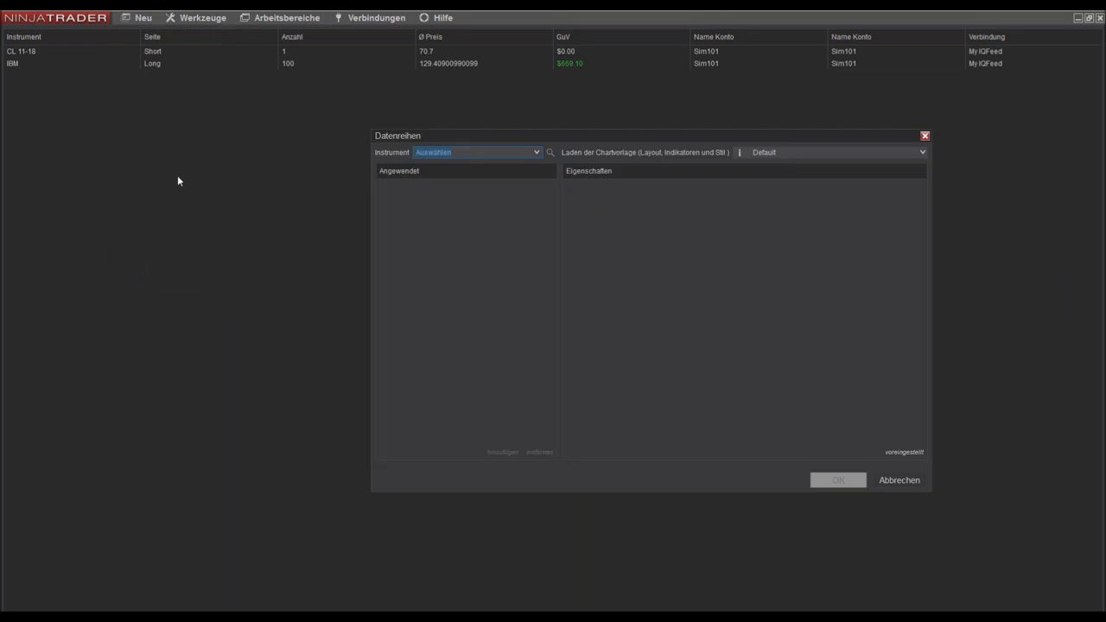
left_click_drag(451, 134, 273, 127)
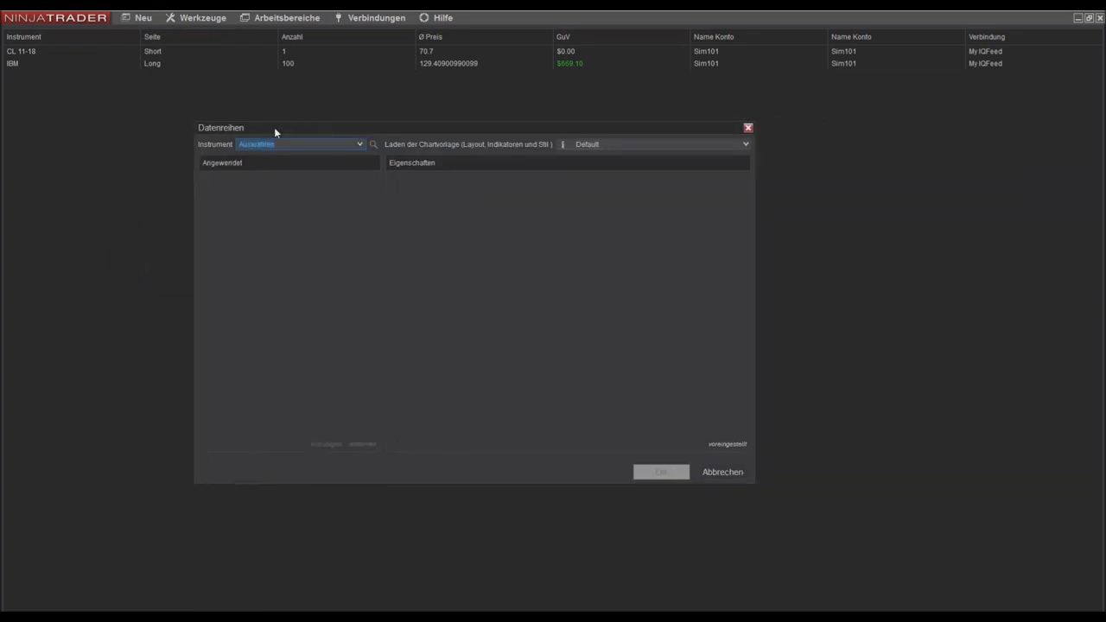
left_click(374, 148)
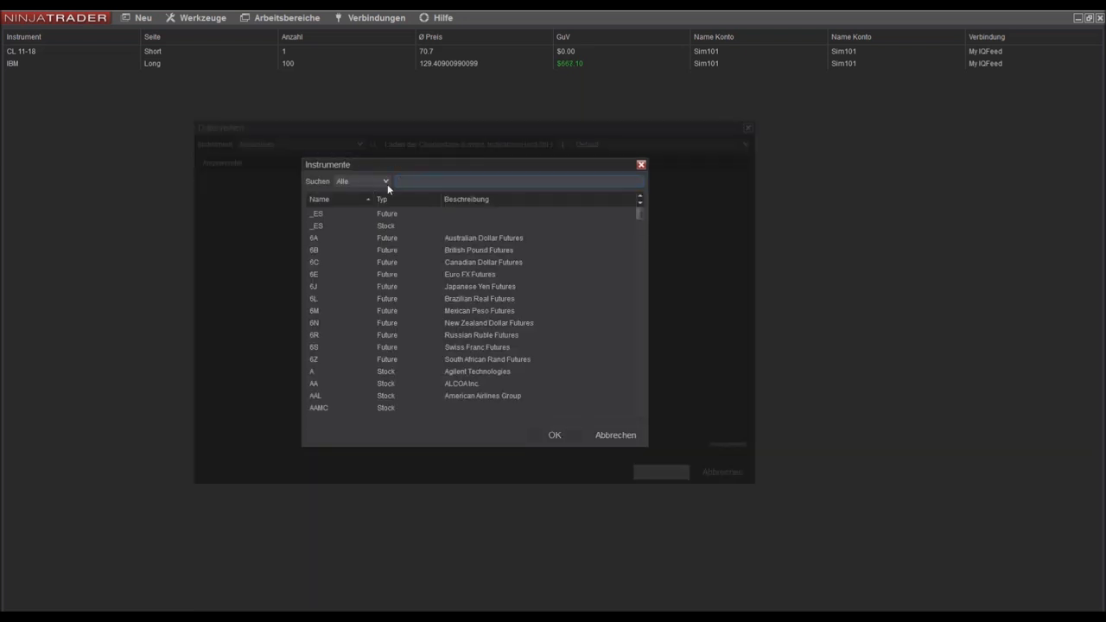
left_click(374, 182)
left_click(361, 255)
type("CL")
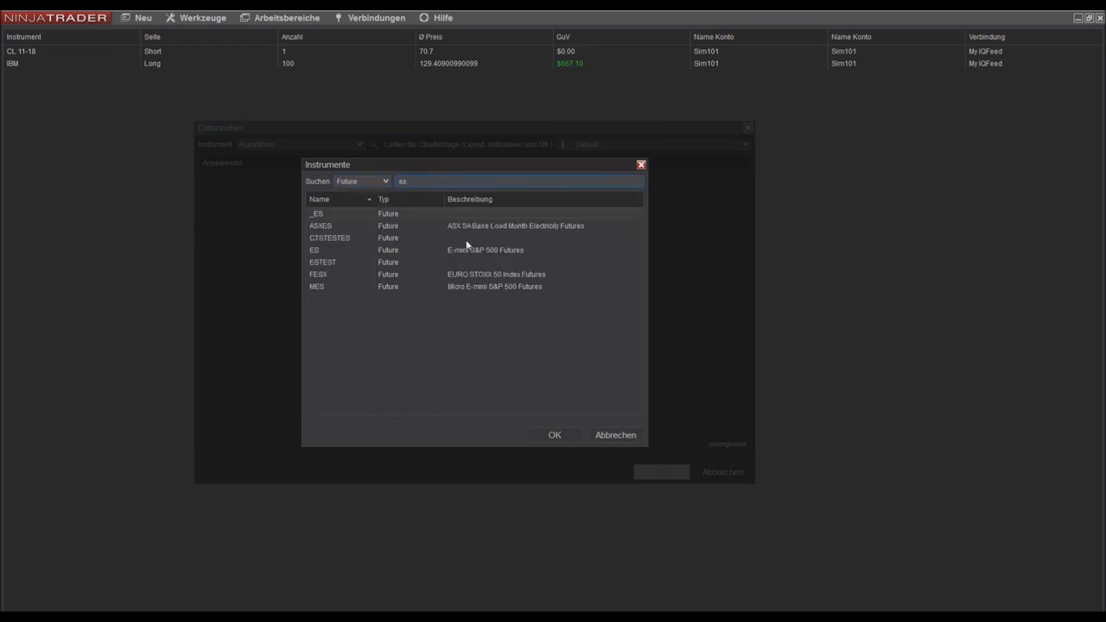
double_click(469, 247)
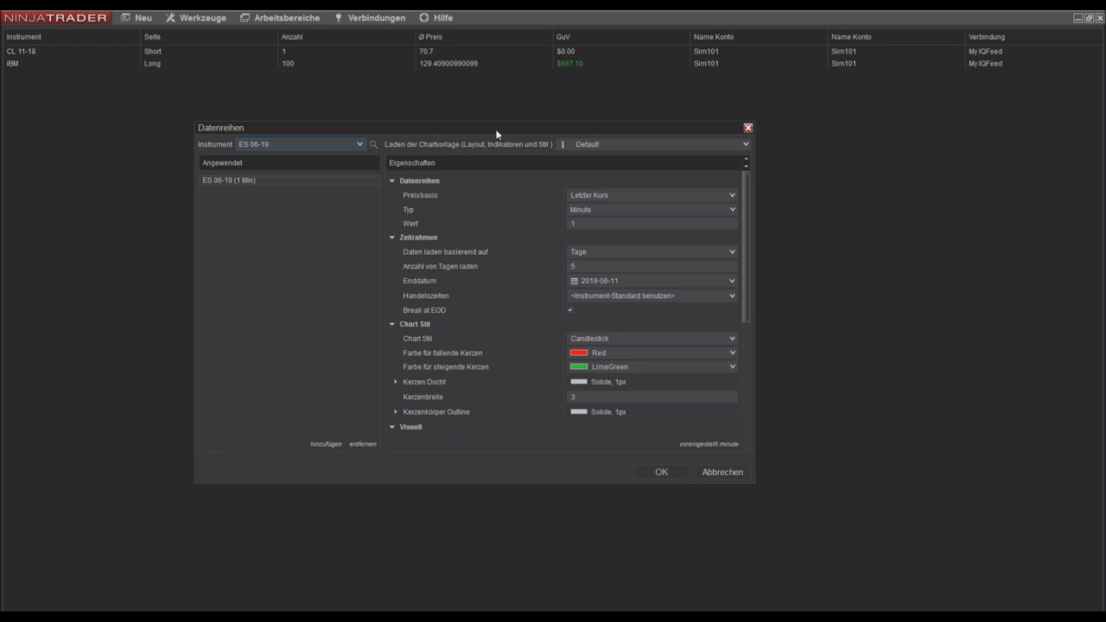
Set the ES data series to 15-minute bars with 50 days of data loaded and create the chart
left_click_drag(495, 128, 463, 99)
left_click(551, 194)
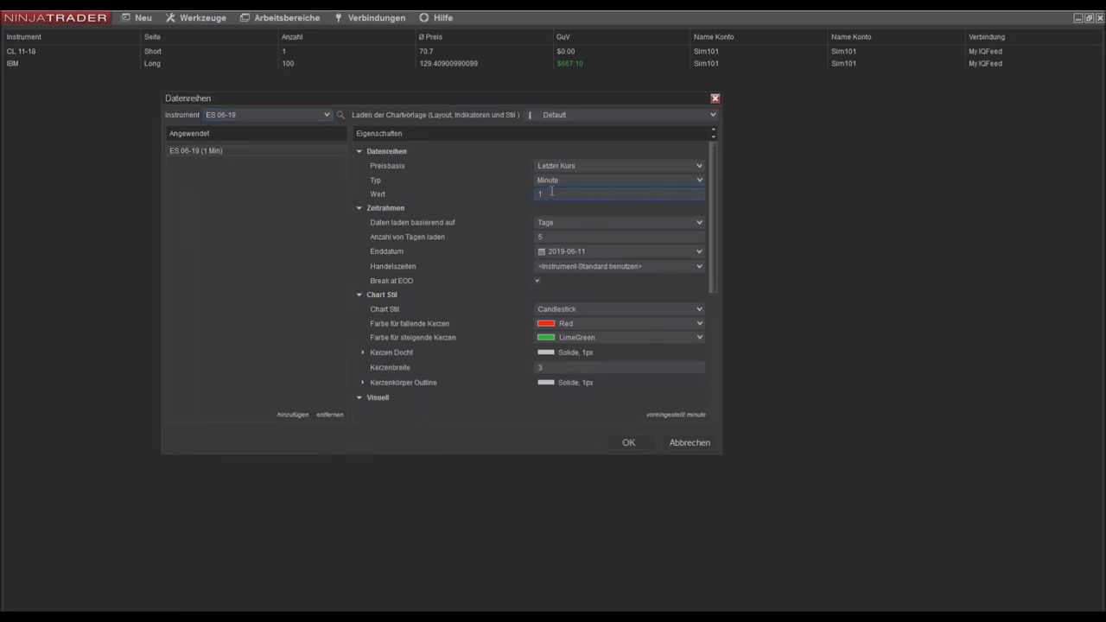
type("5")
left_click(543, 237)
type("0")
left_click(629, 444)
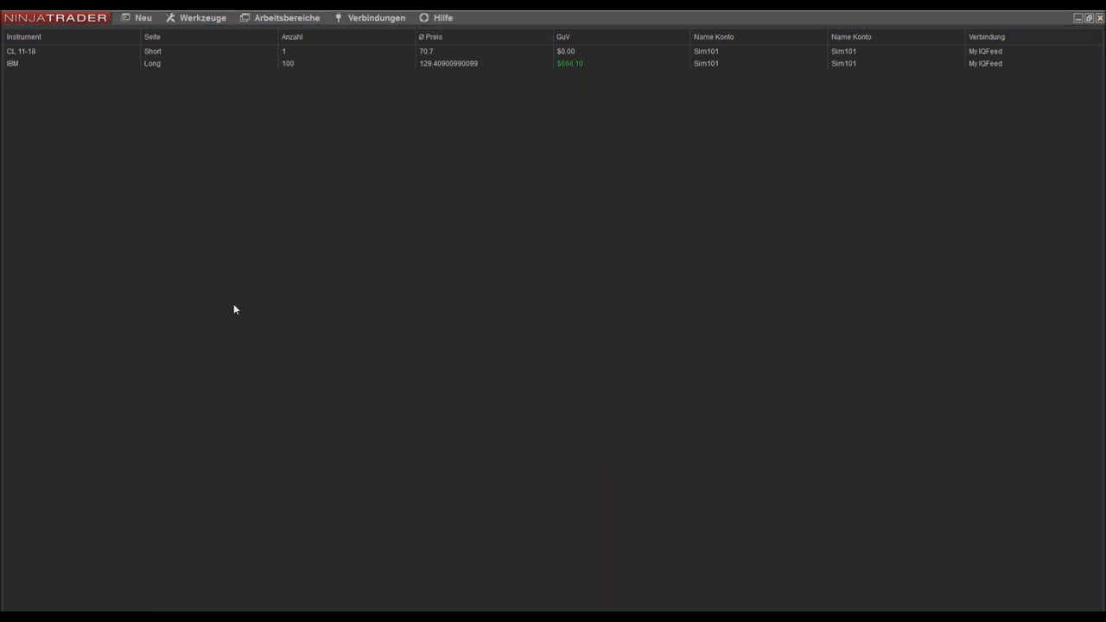
Maximize the ES 06-19 chart window and shift the bars to leave free space after the latest candle
left_click_drag(407, 174, 594, 186)
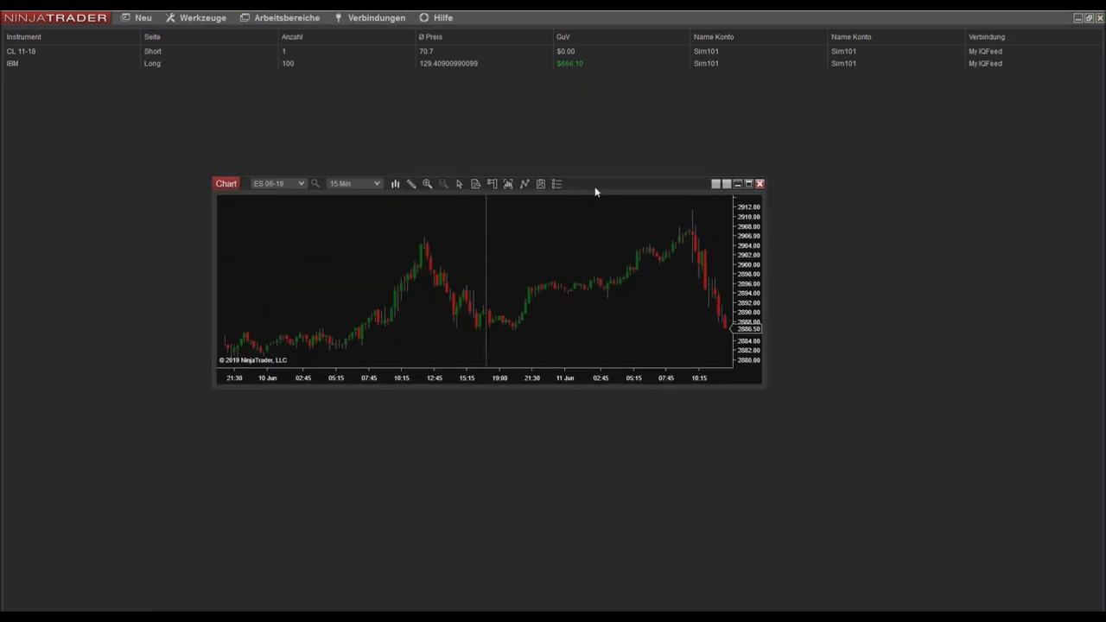
double_click(594, 186)
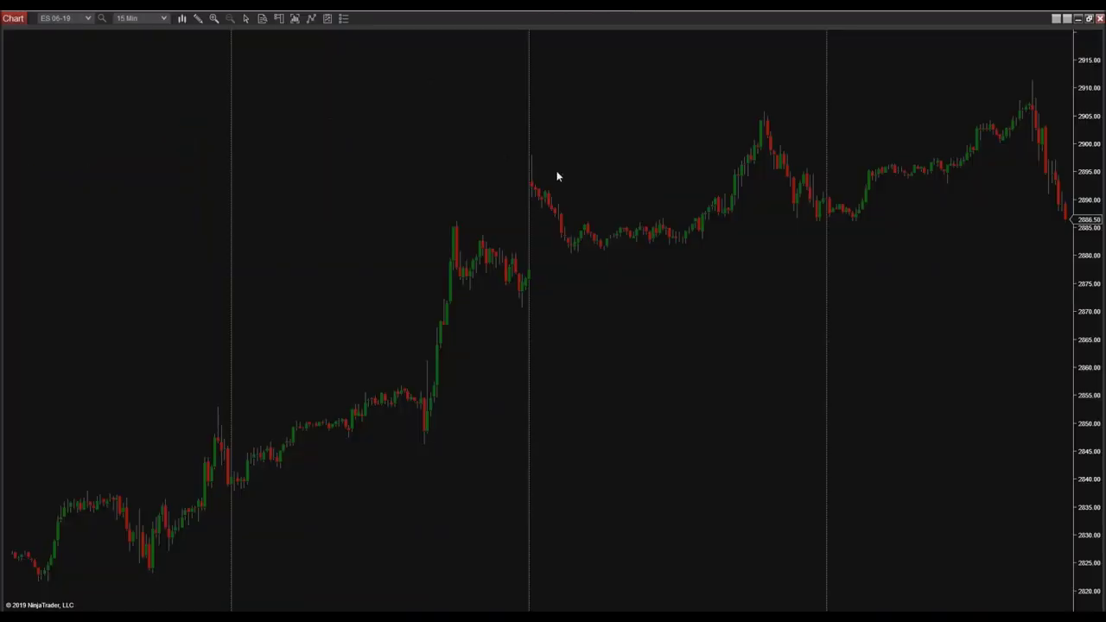
left_click_drag(839, 247, 710, 259)
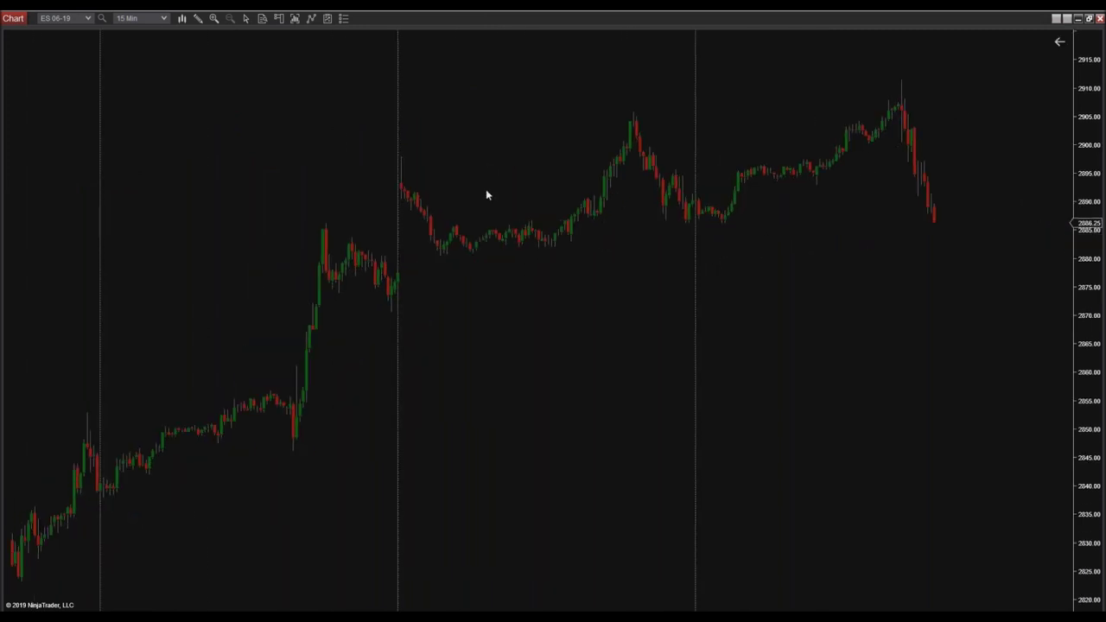
Add the Beispiel MA Crossover strategy to the ES chart and activate it, acknowledging the order confirmation notice
right_click(470, 147)
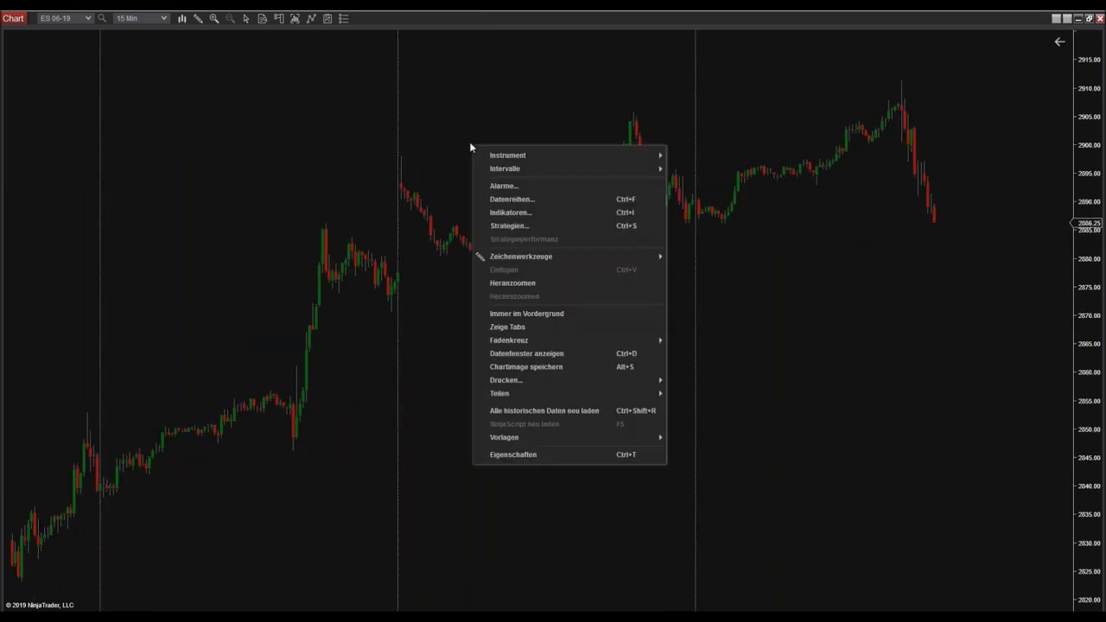
left_click(510, 226)
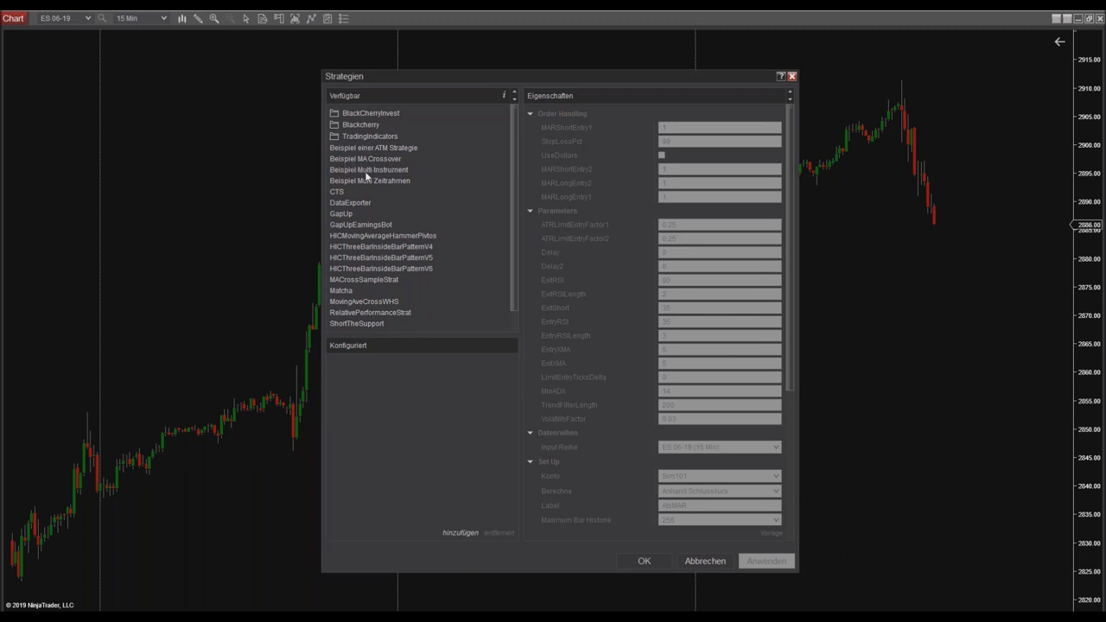
left_click(380, 148)
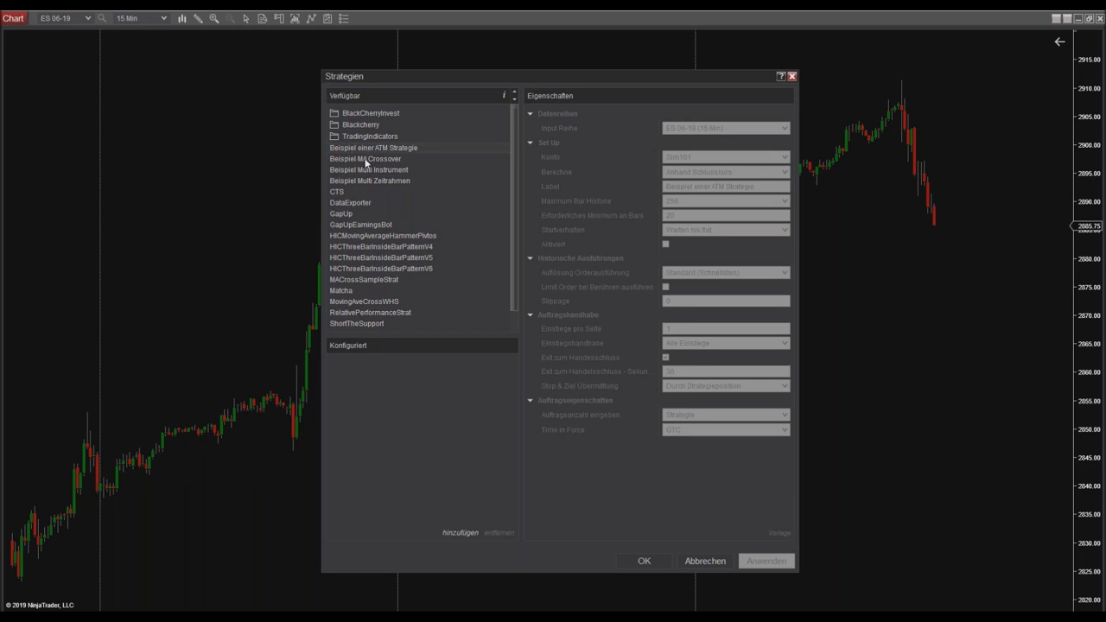
left_click(362, 159)
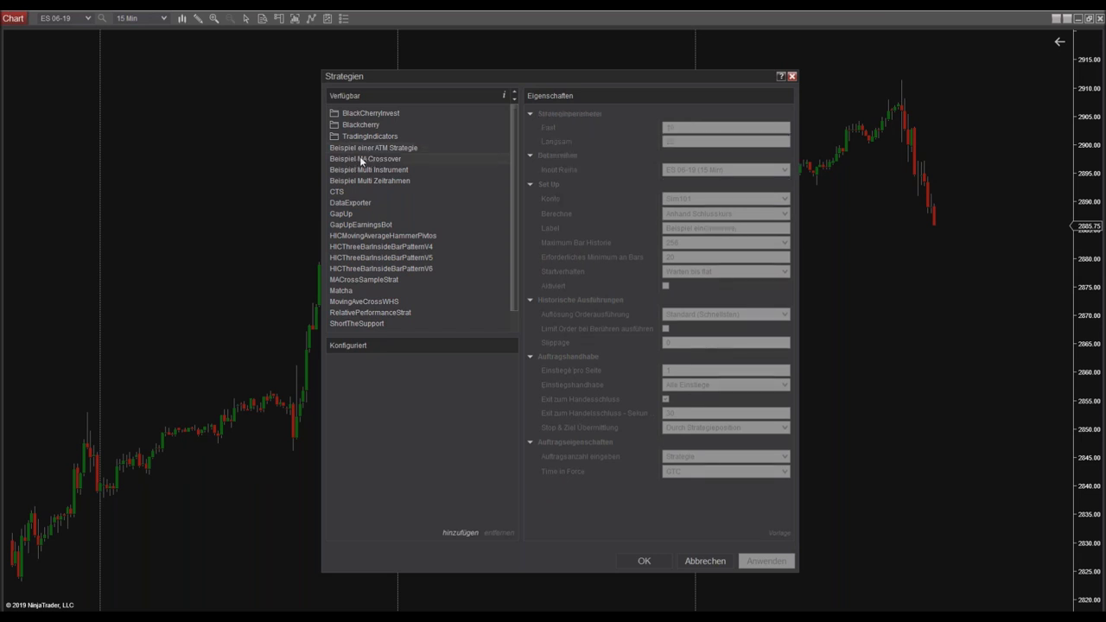
double_click(364, 159)
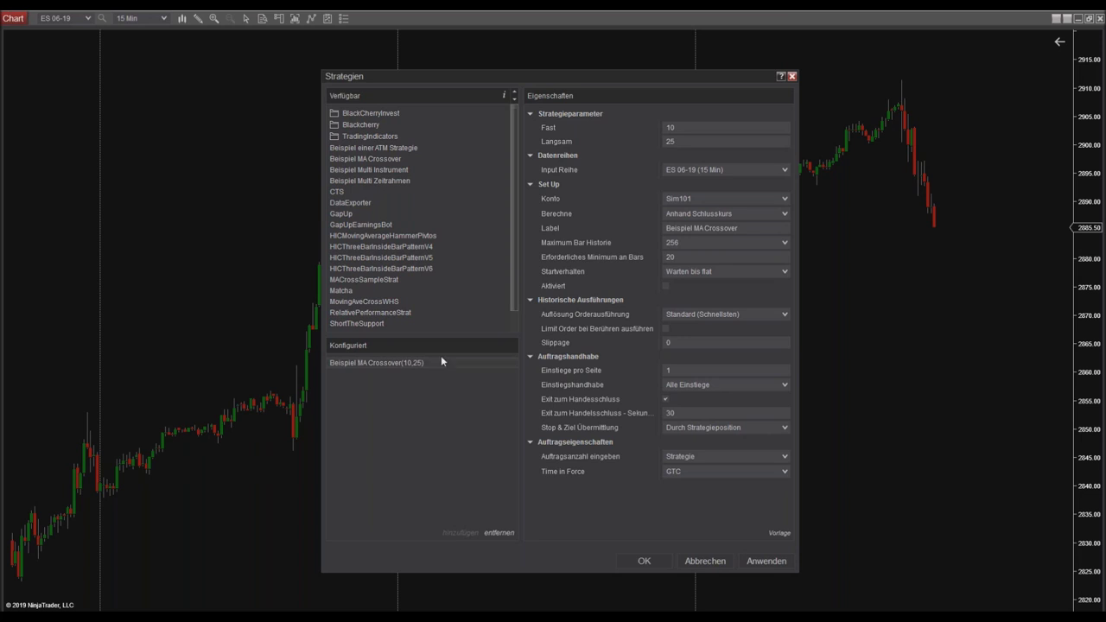
left_click(665, 286)
left_click(625, 561)
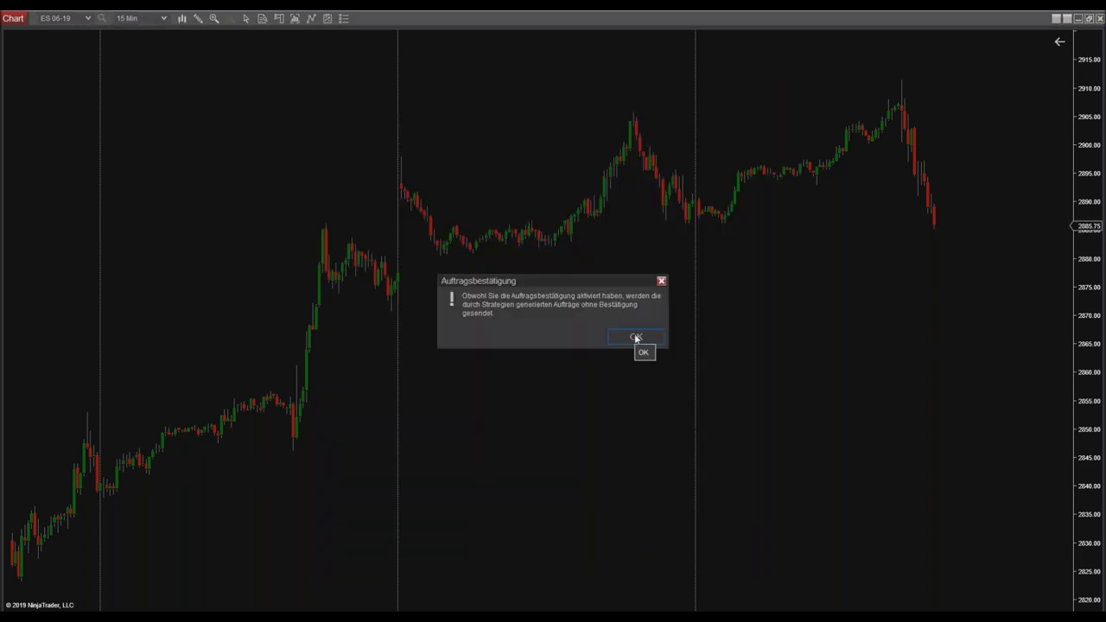
left_click(635, 337)
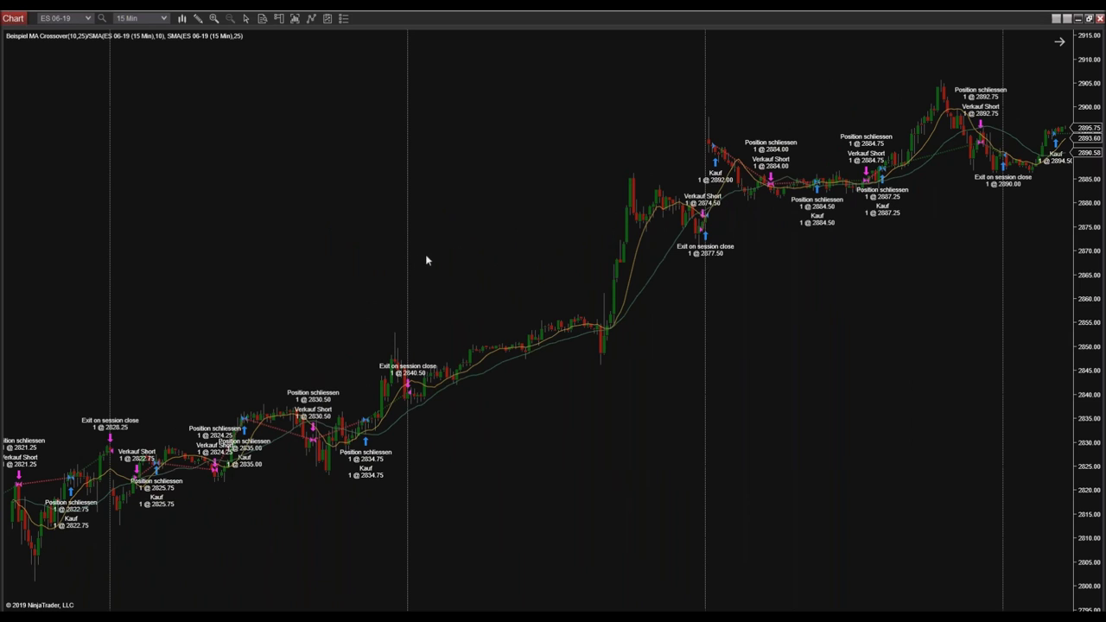
Examine the strategy's entry and exit markers and moving averages across the chart's price history
left_click_drag(457, 256, 534, 237)
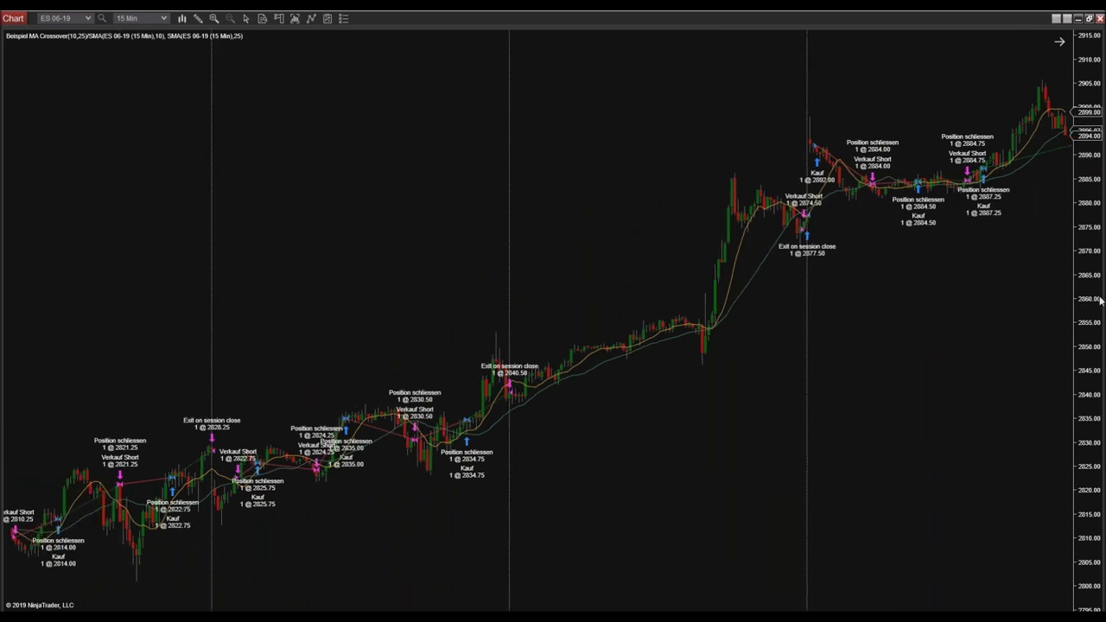
mouse_move(1081, 257)
left_mouse_down()
mouse_move(1084, 181)
mouse_move(1090, 247)
left_mouse_up()
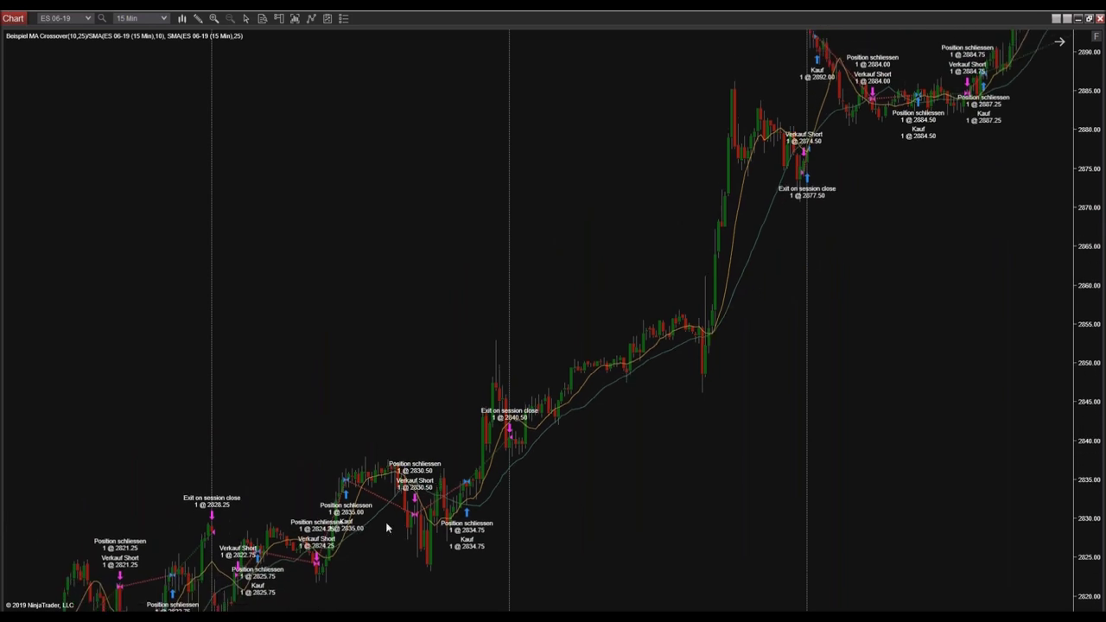
mouse_move(471, 341)
left_mouse_down()
mouse_move(539, 335)
mouse_move(704, 283)
left_mouse_up()
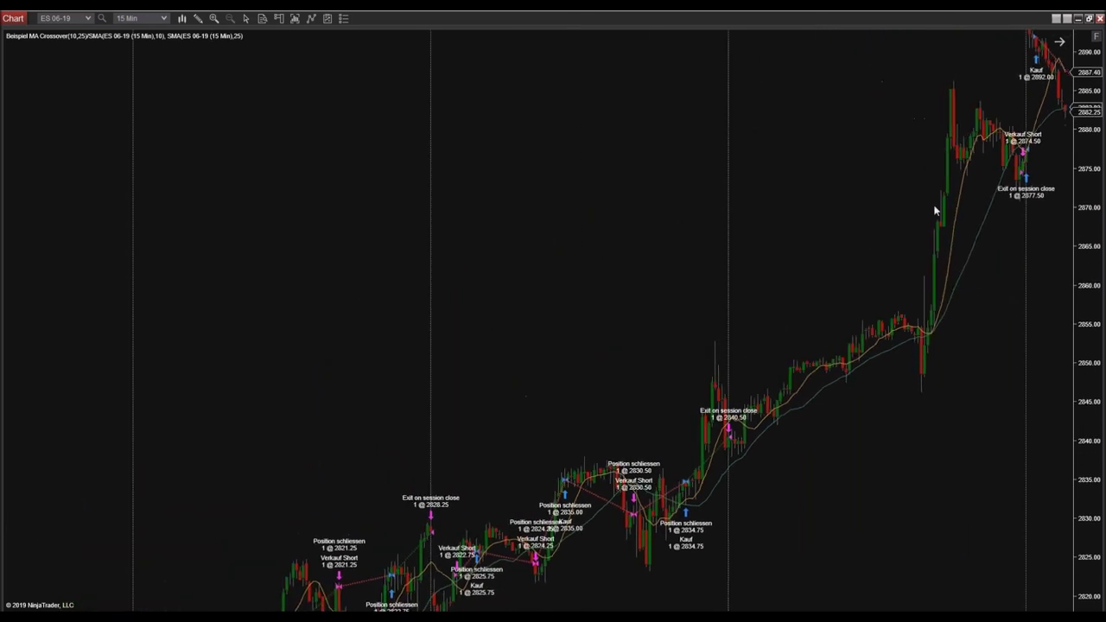
left_click(1096, 37)
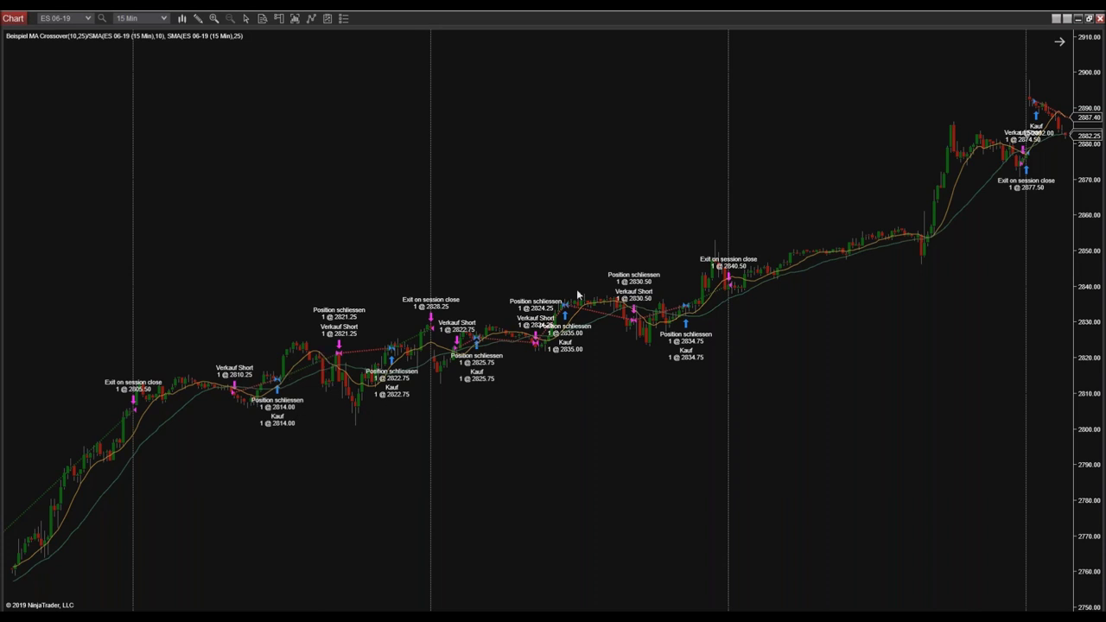
scroll(696, 354, "down", 10)
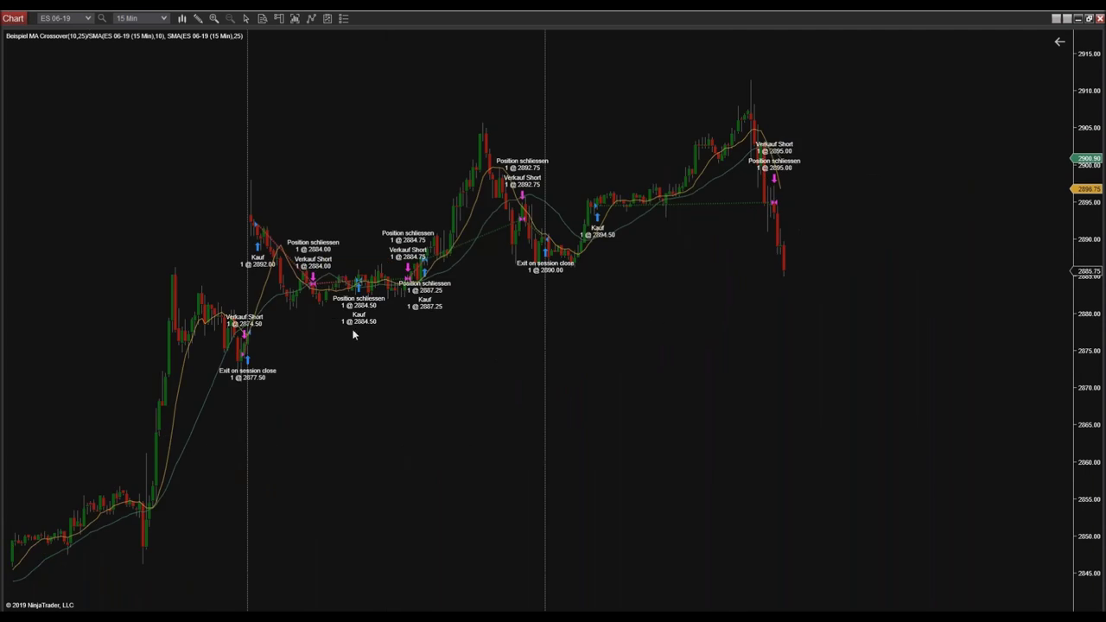
left_click_drag(350, 393, 497, 372)
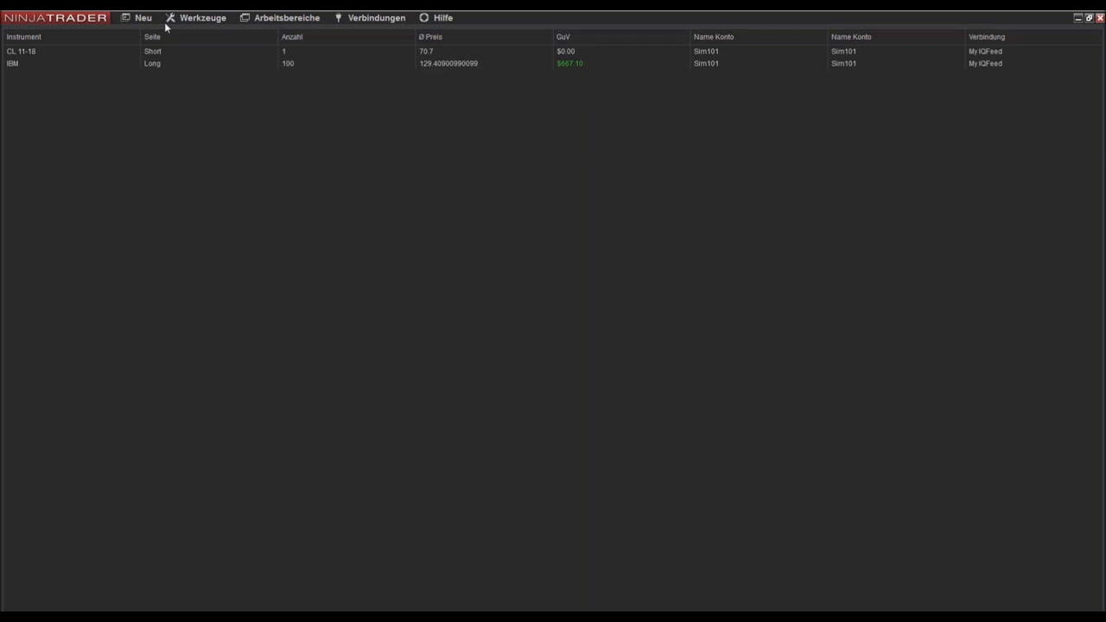
Open the Strategy Builder, choose Neue Strategie and proceed to the general settings
left_click(141, 18)
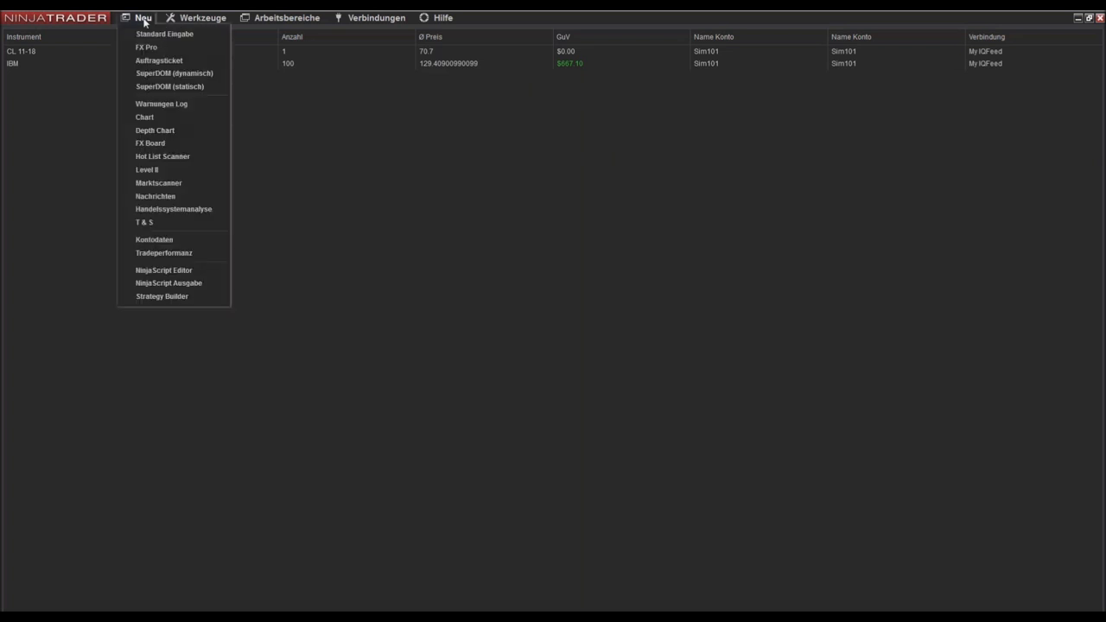
left_click(171, 296)
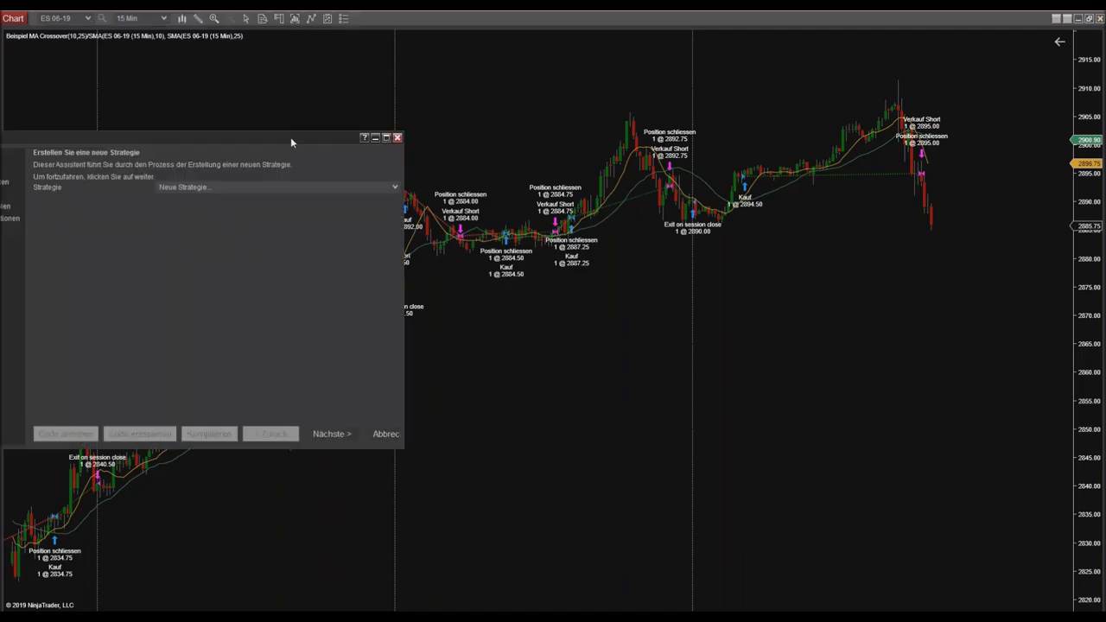
left_click_drag(288, 137, 542, 128)
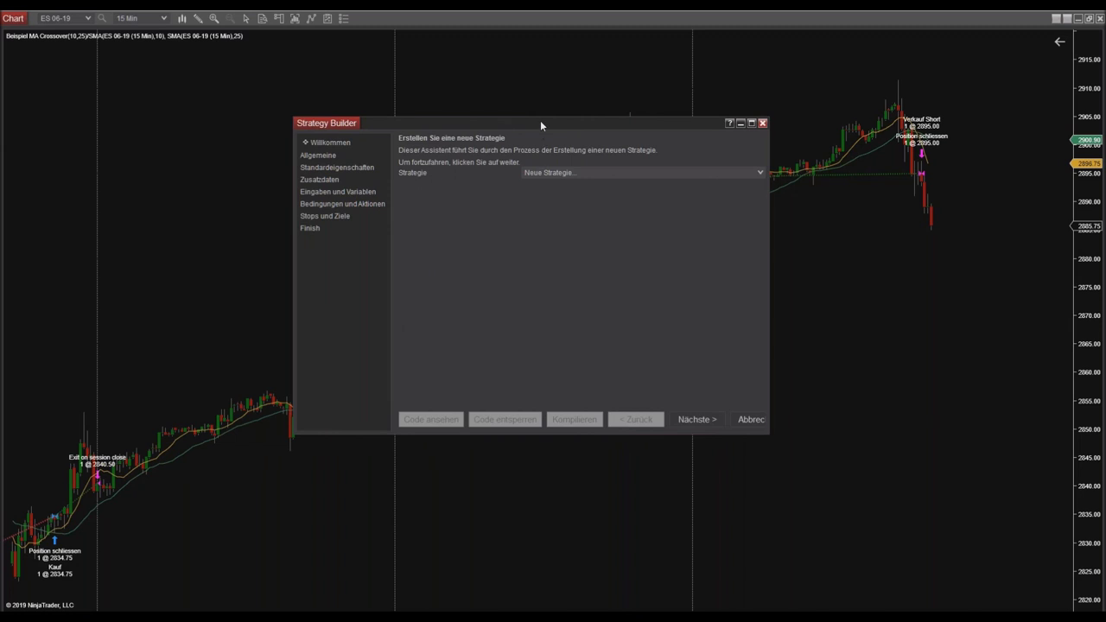
left_click_drag(521, 123, 506, 104)
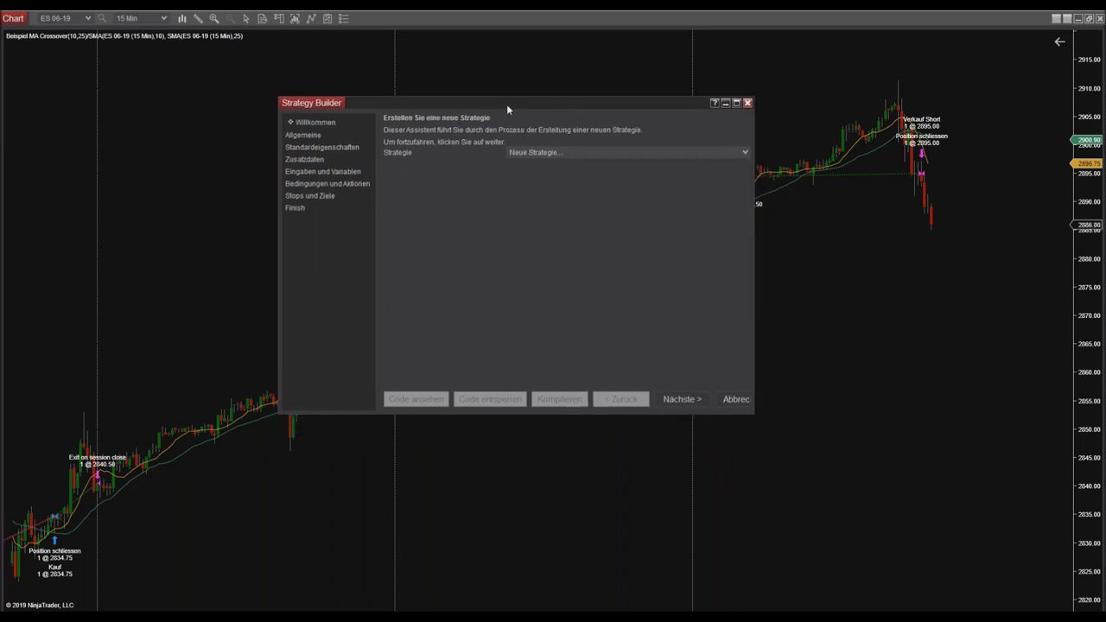
left_click(539, 155)
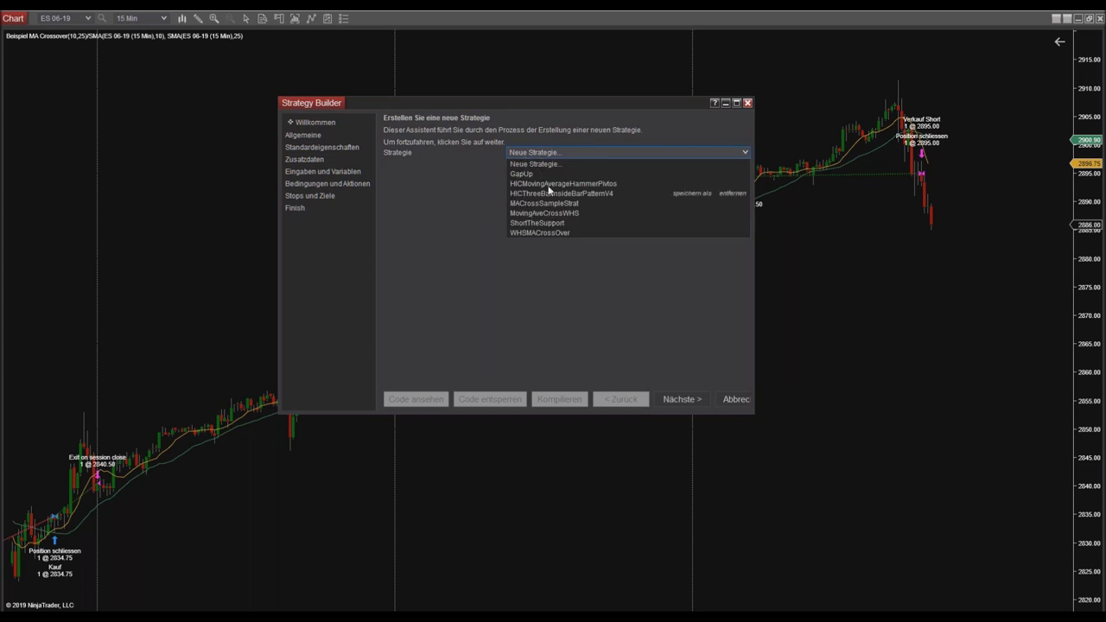
left_click(533, 164)
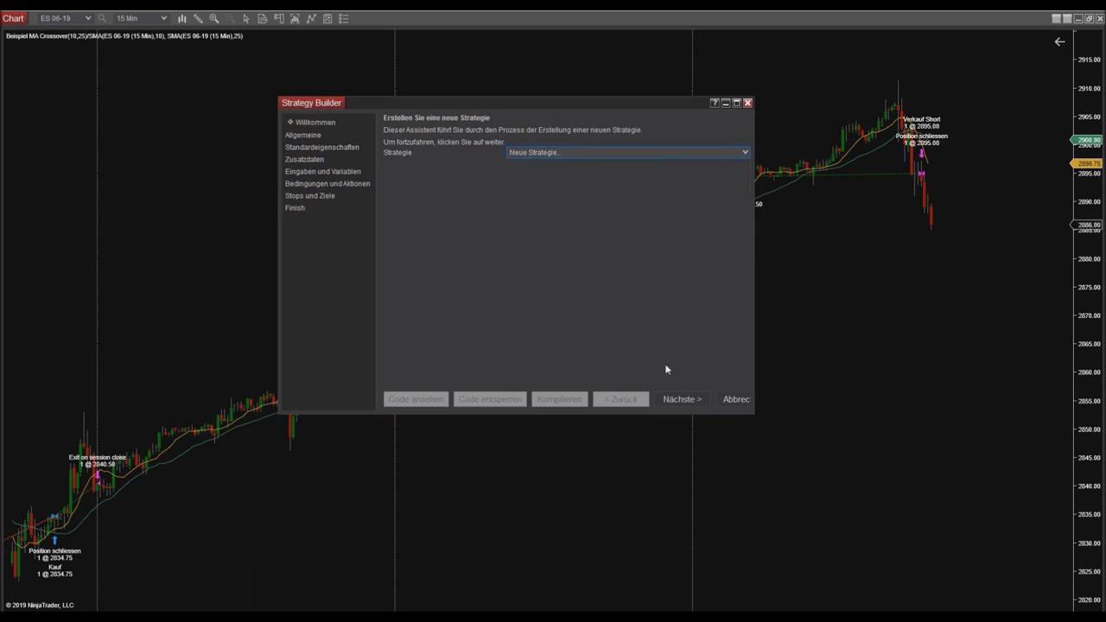
left_click(672, 400)
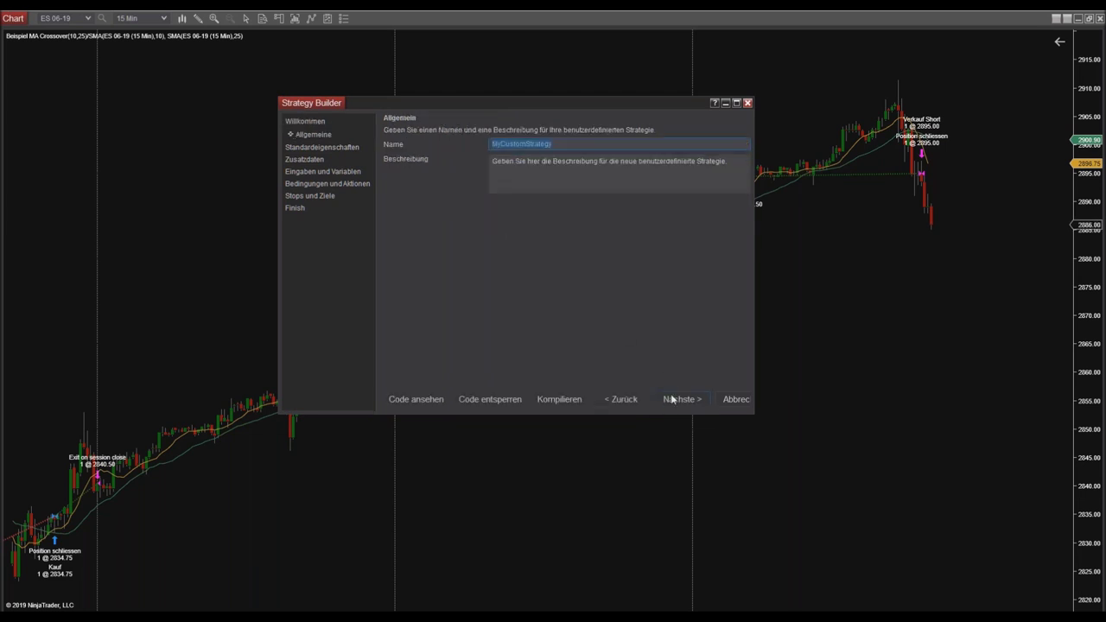
Name the new strategy CTMACrosOver and proceed to the default properties
left_click(567, 145)
left_click_drag(567, 144, 494, 144)
type("CT")
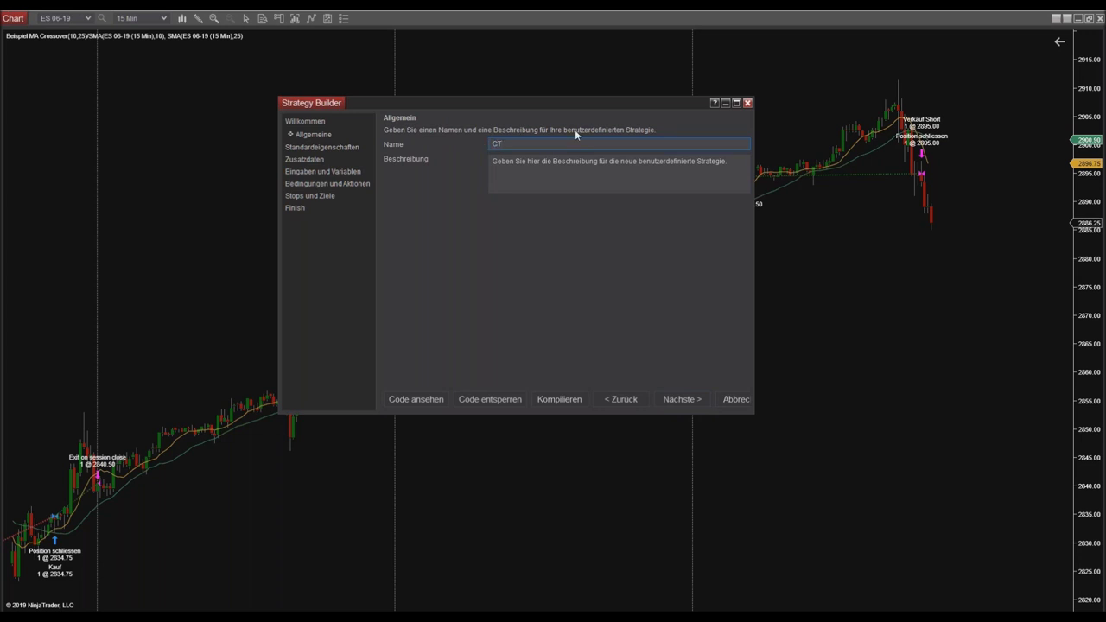
type("MACros")
type("Over")
left_click(677, 399)
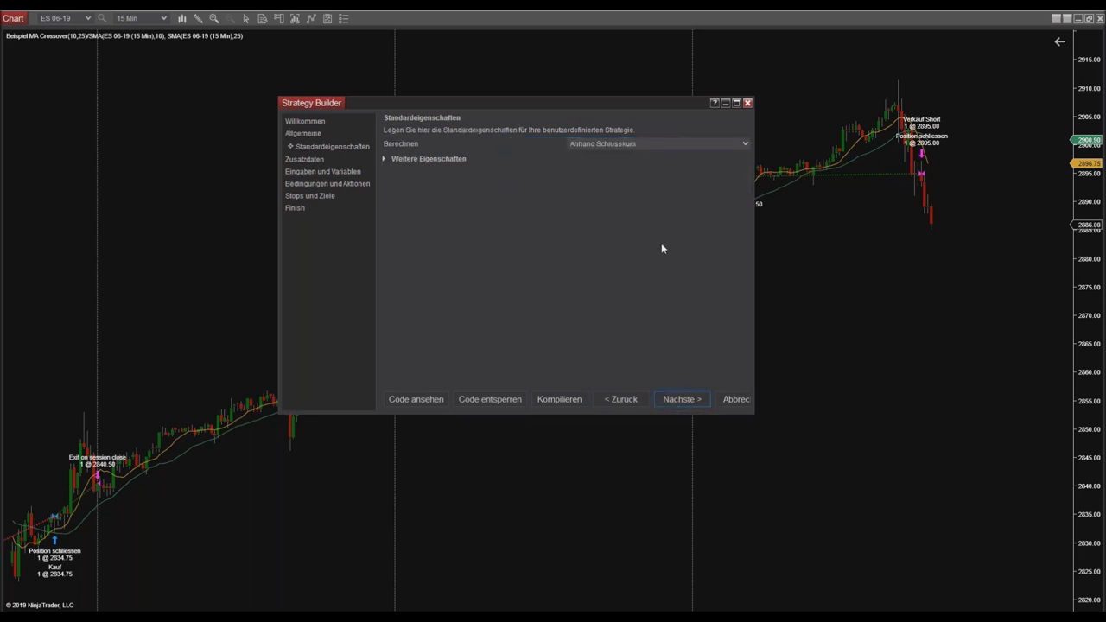
Review the available calculation modes for the strategy and keep Anhand Schlusskurs
left_click_drag(519, 103, 480, 77)
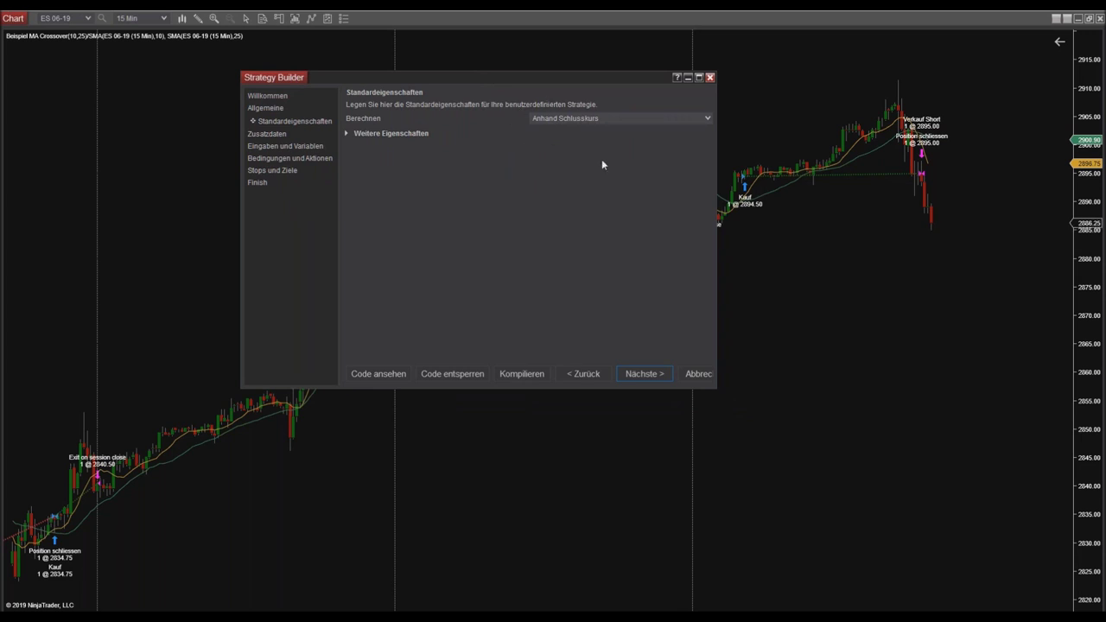
left_click(592, 121)
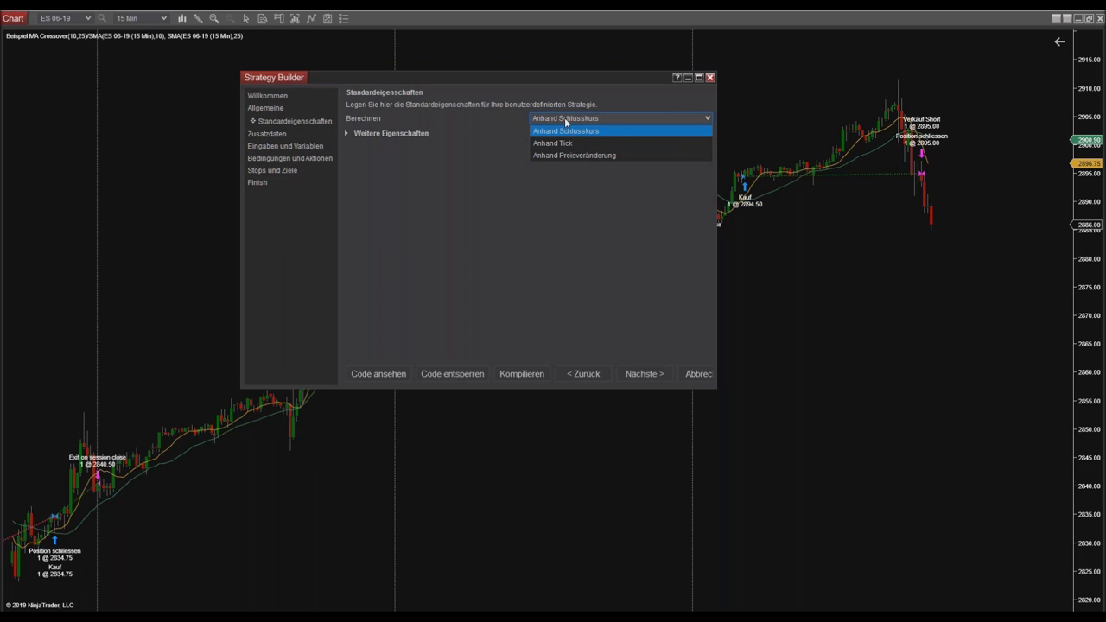
left_click(565, 121)
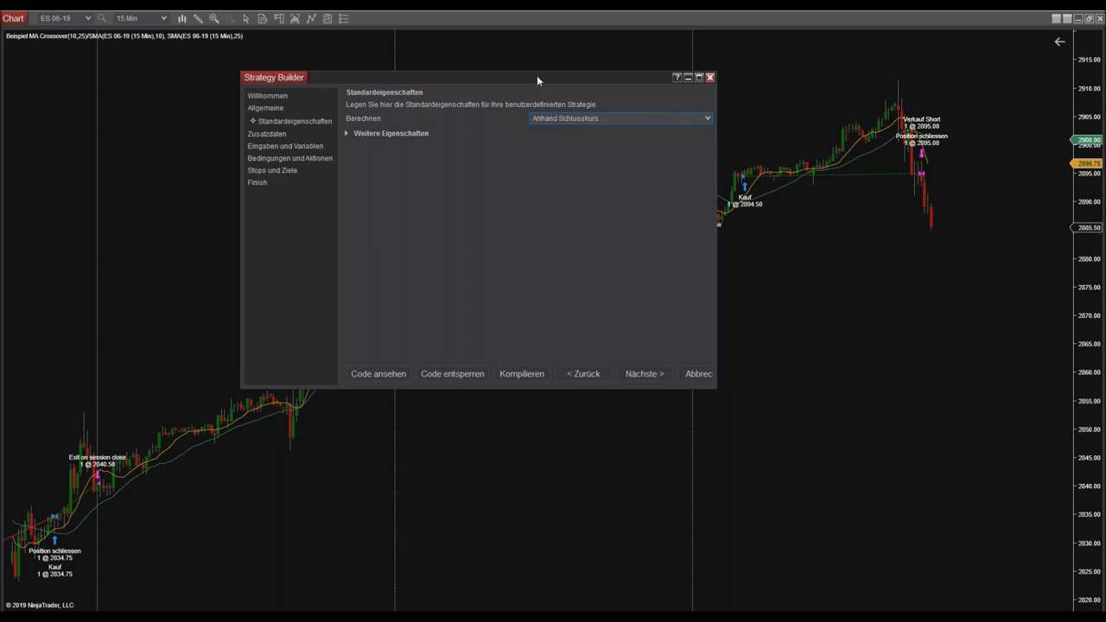
Proceed past the default properties and Zusatzdaten without adding a data series, on to Eingaben und Variablen
left_click_drag(537, 75, 516, 71)
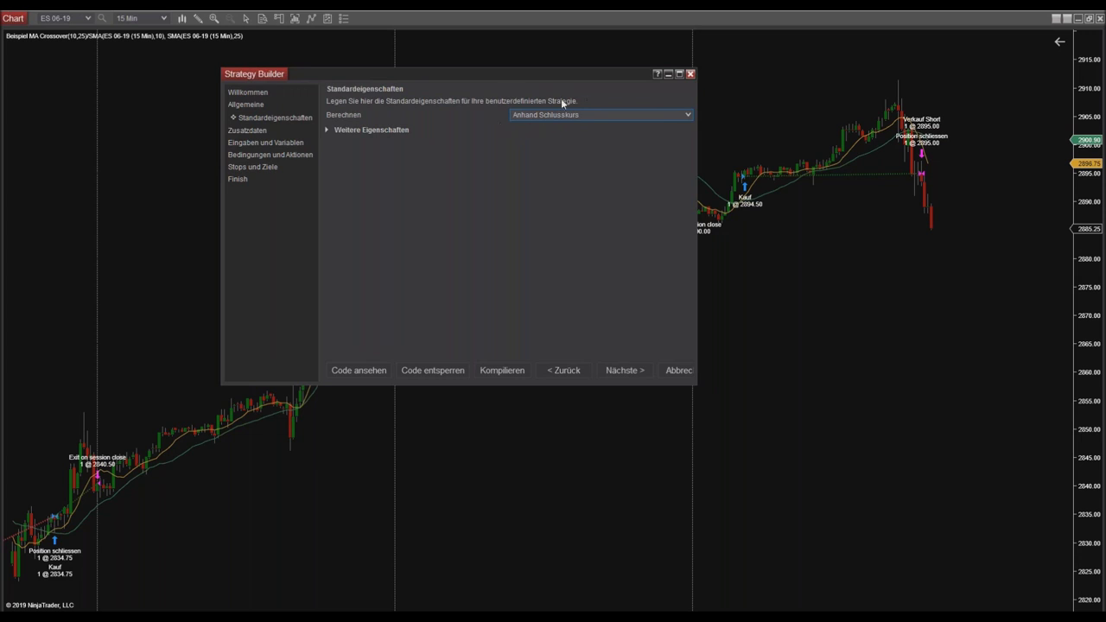
left_click(615, 371)
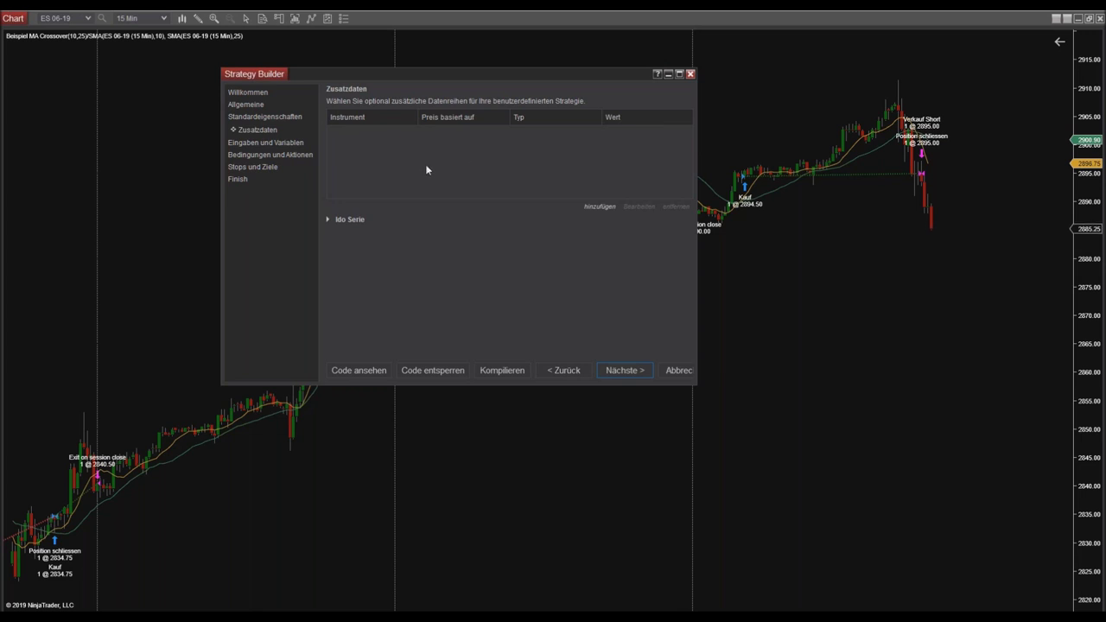
left_click_drag(398, 77, 425, 69)
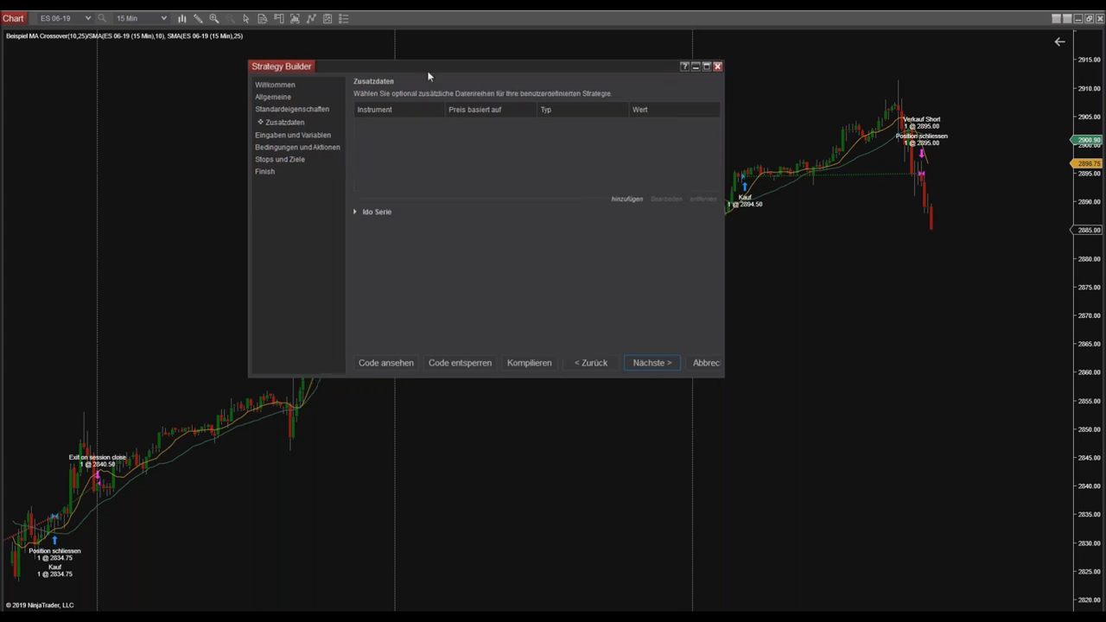
left_click(634, 359)
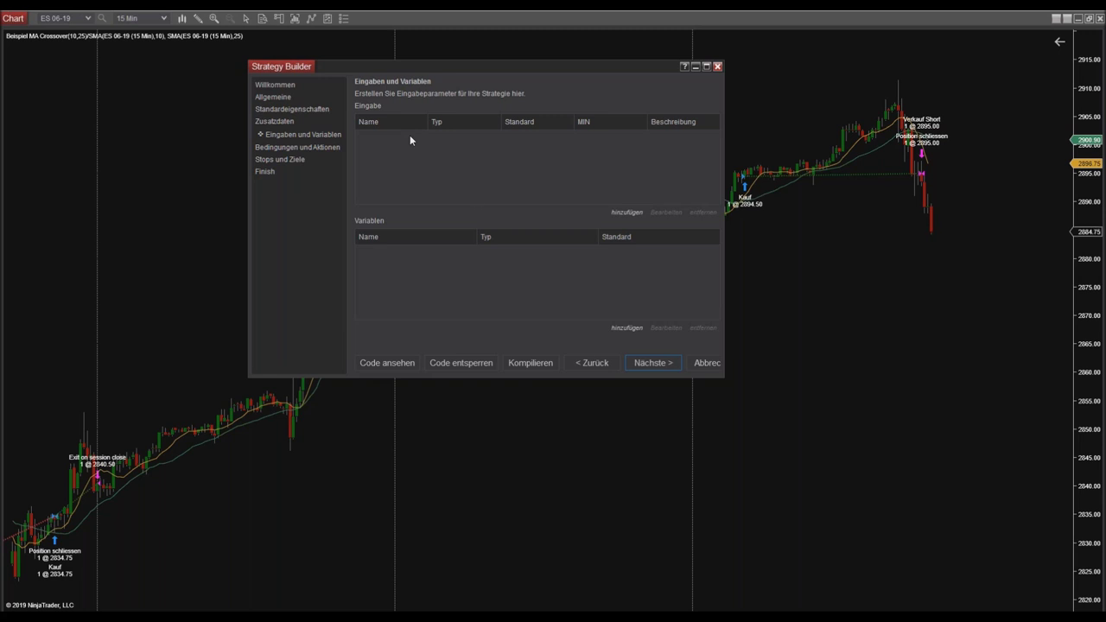
Add an input parameter named FastPeriod of type int with a default of 25 and a minimum of 1
left_click(622, 213)
left_click_drag(484, 160, 529, 154)
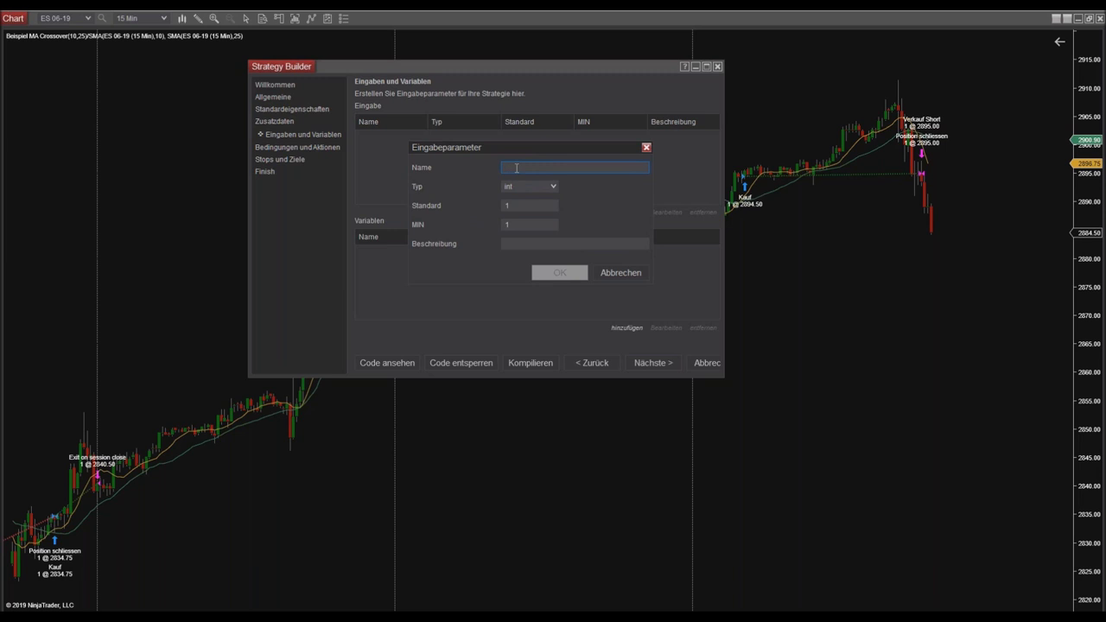
type("Fa")
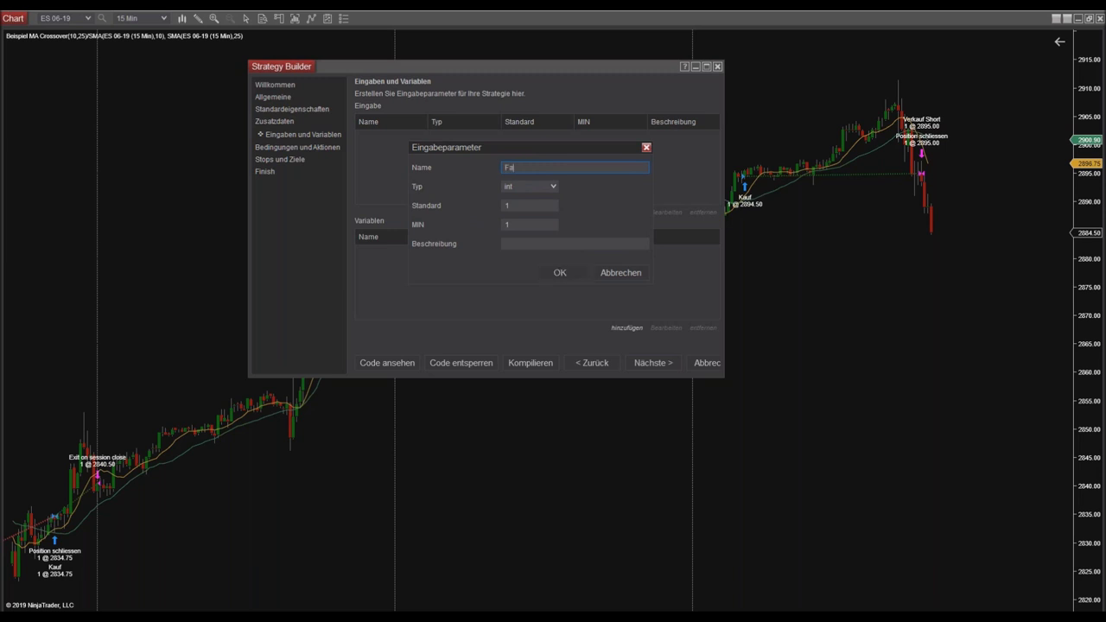
type("stPeriod")
left_click(538, 188)
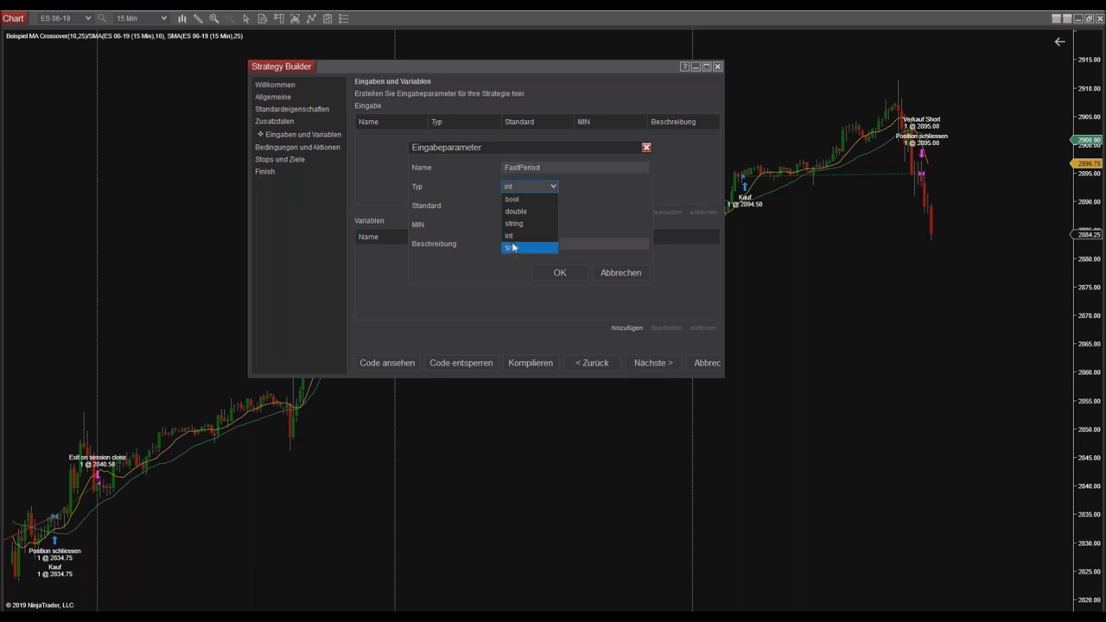
left_click(544, 167)
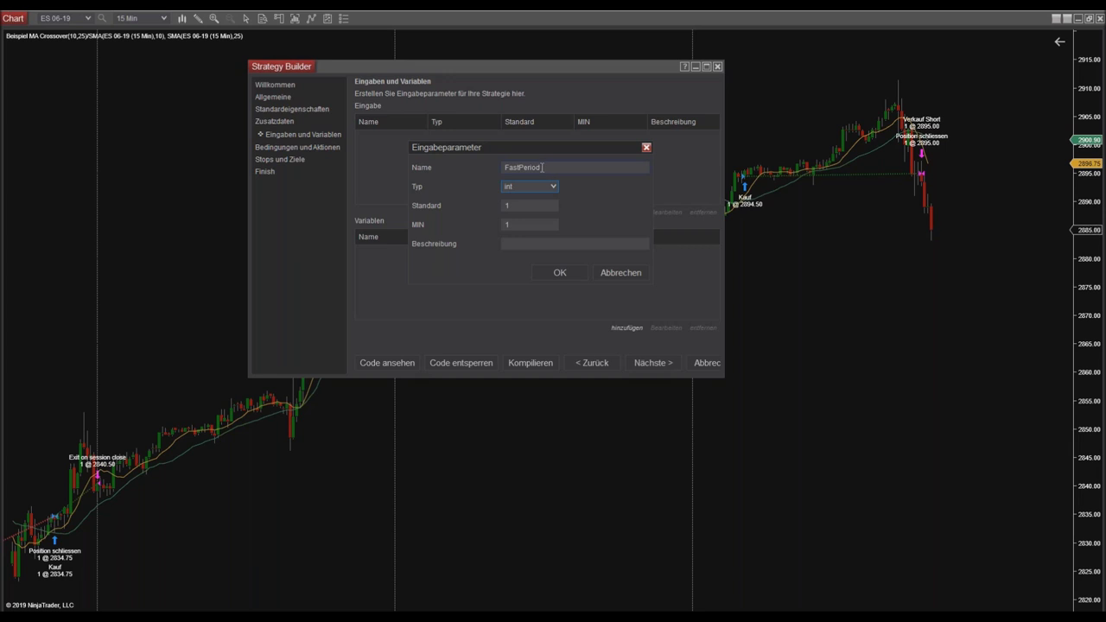
left_click(536, 201)
left_click(512, 205)
type("25")
left_click(523, 227)
left_click(561, 273)
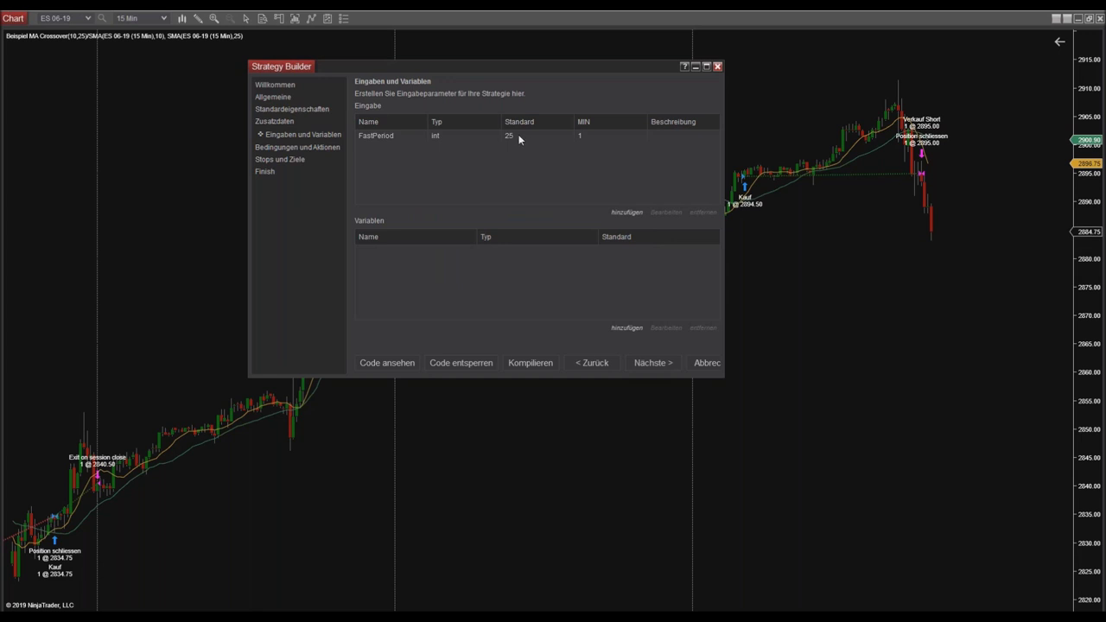
Add a second int input parameter named SlowPeriod with a default of 50
left_click(624, 214)
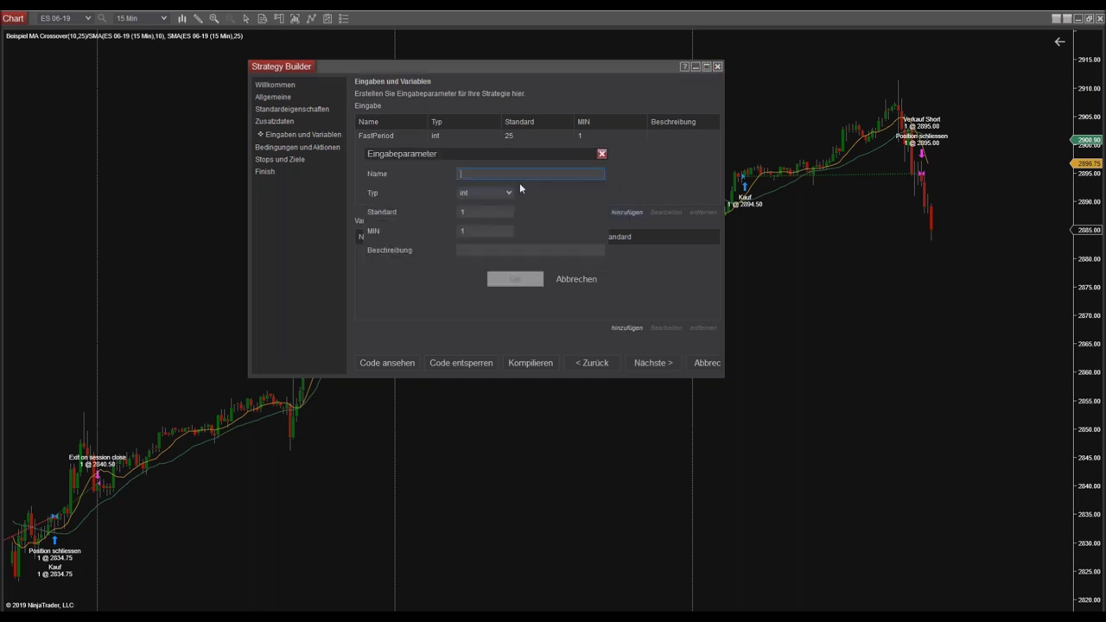
type("Slow")
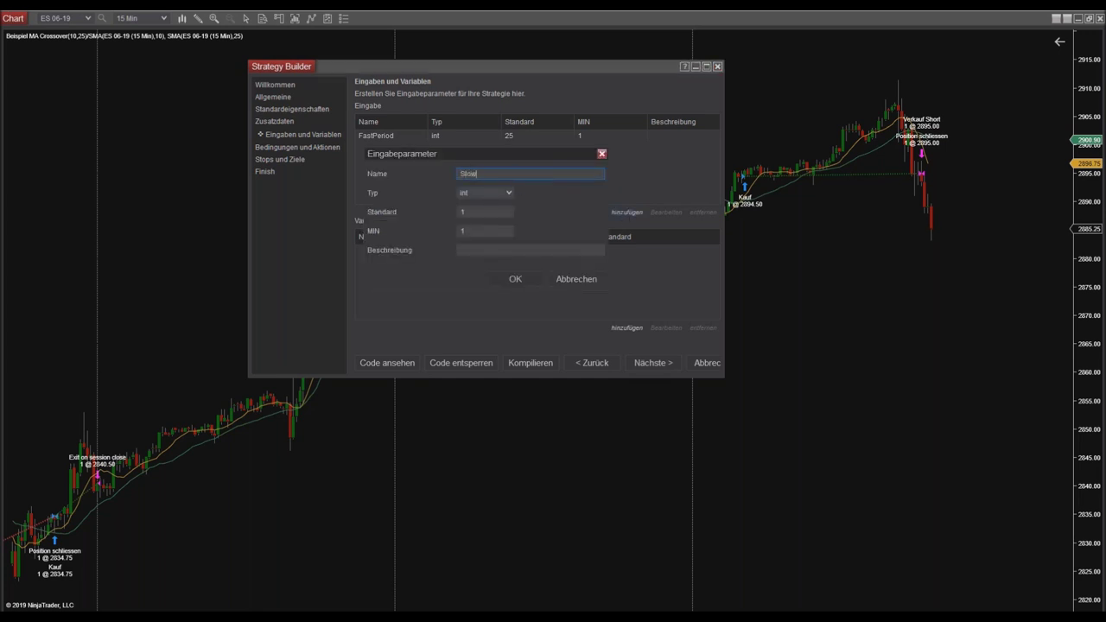
type("Period")
double_click(466, 212)
type("50")
left_click(506, 278)
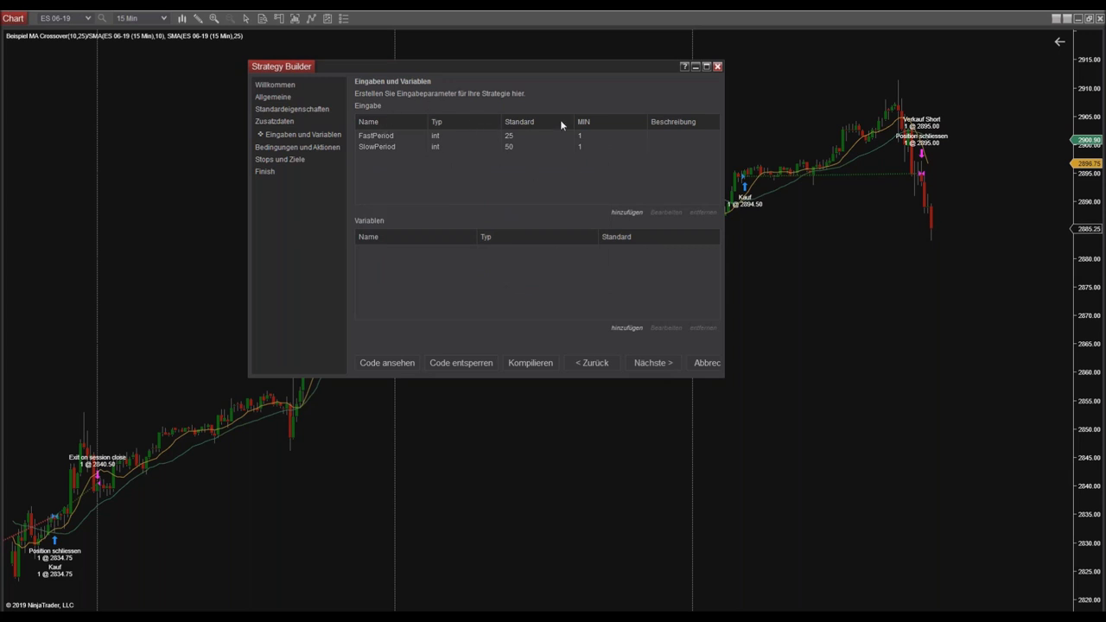
Proceed to Bedingungen und Aktionen and move the Strategy Builder window aside to view the crossover trades on the chart
left_click(652, 361)
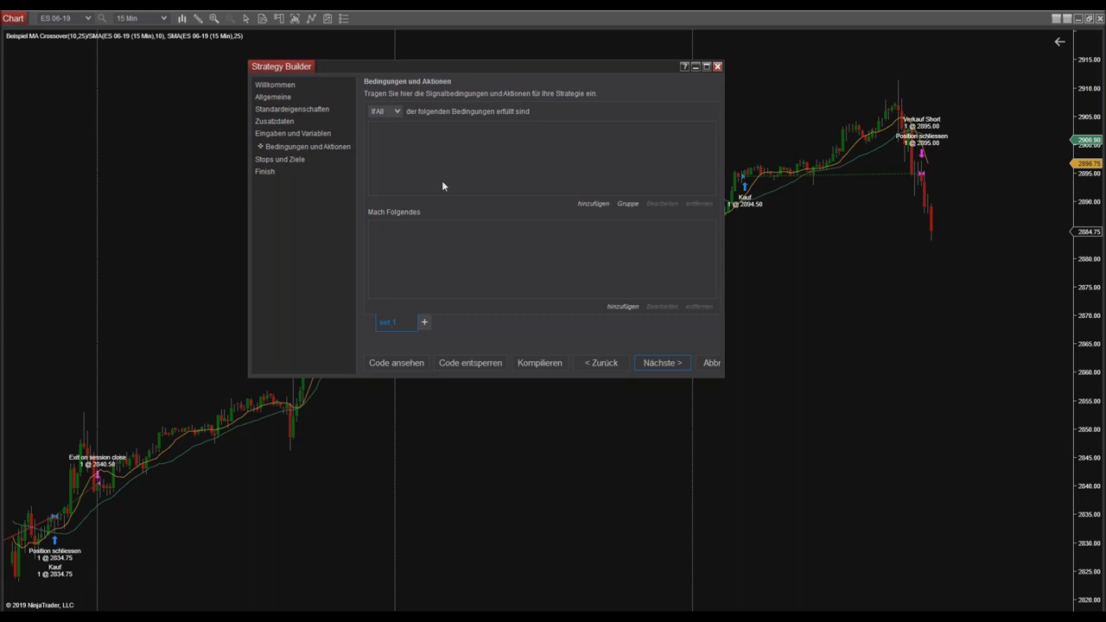
left_click_drag(467, 69, 861, 227)
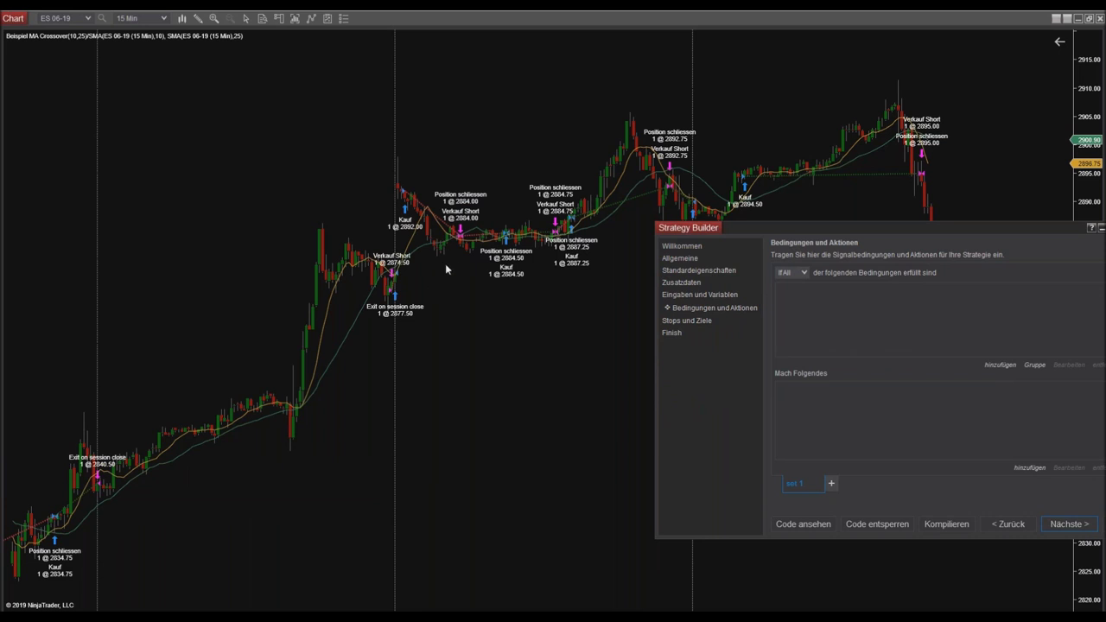
left_click_drag(754, 226, 517, 290)
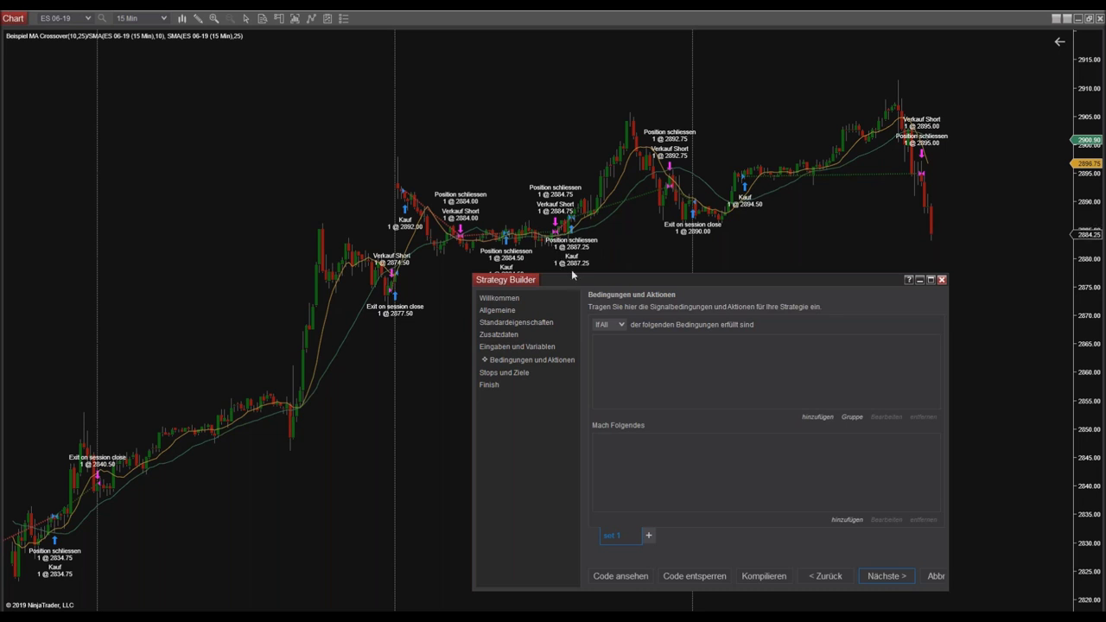
left_click_drag(580, 278, 445, 159)
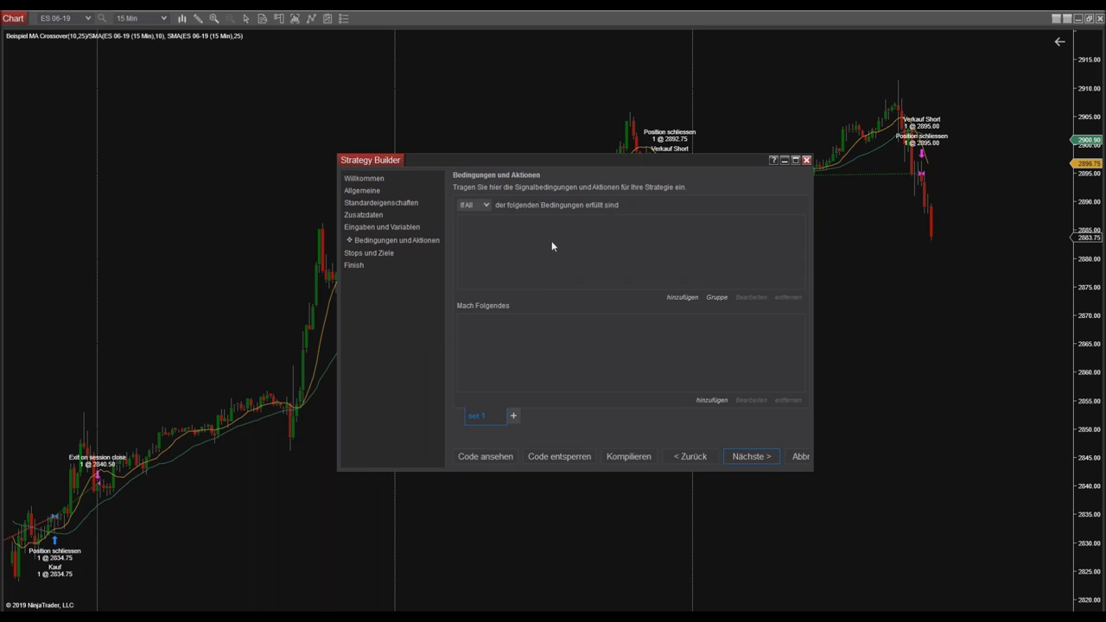
Add a condition to set 1 with the SMA indicator as its first operand, displayed in the chart
left_click(681, 297)
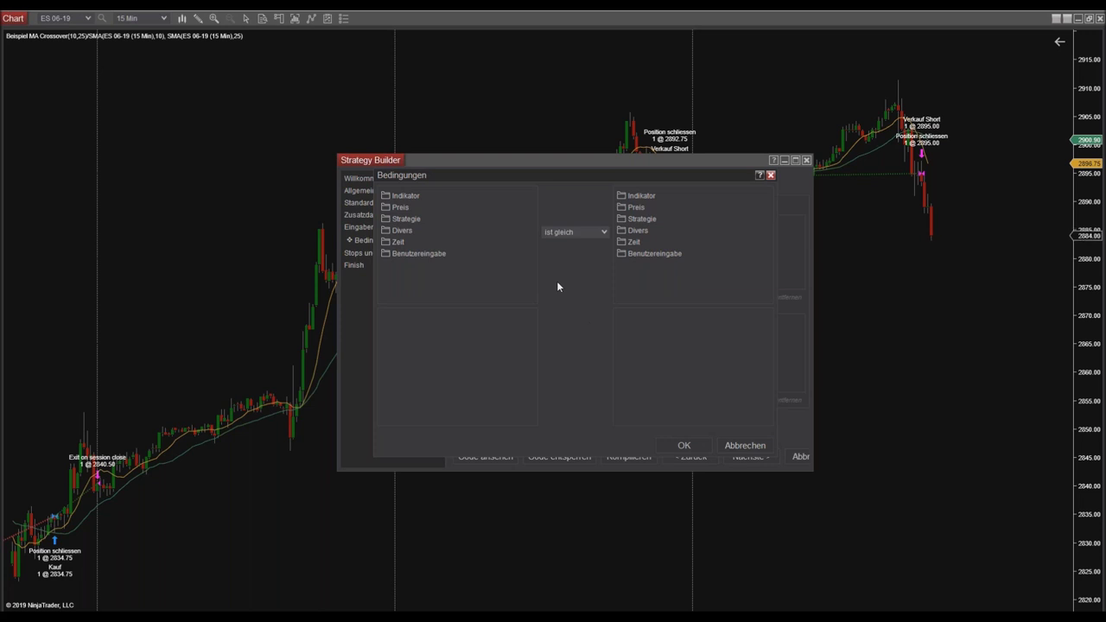
double_click(413, 196)
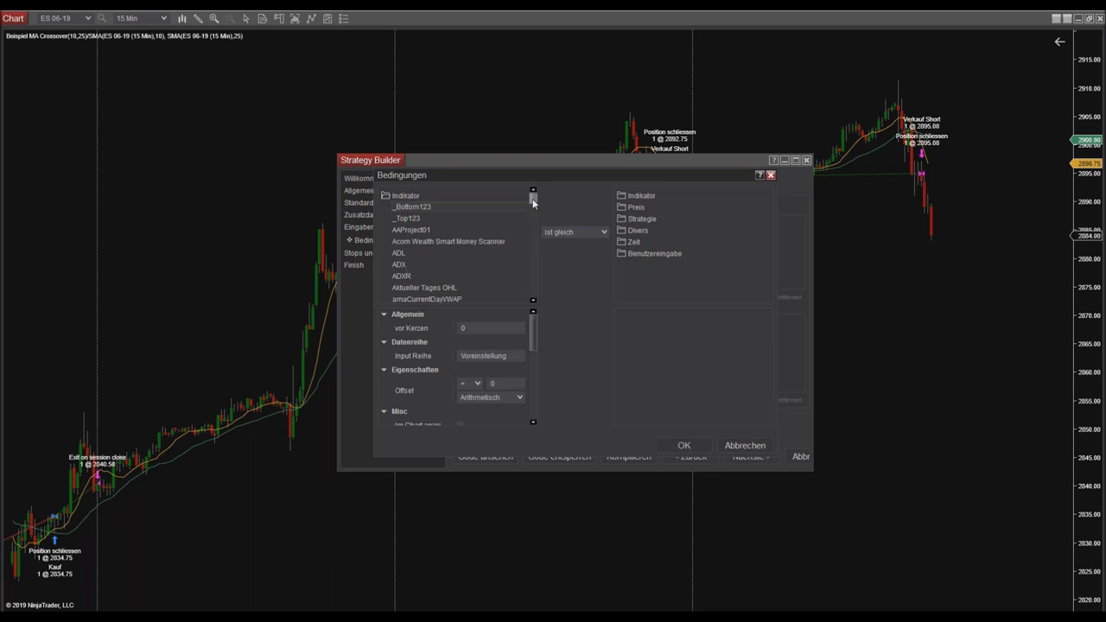
left_click_drag(533, 197, 531, 268)
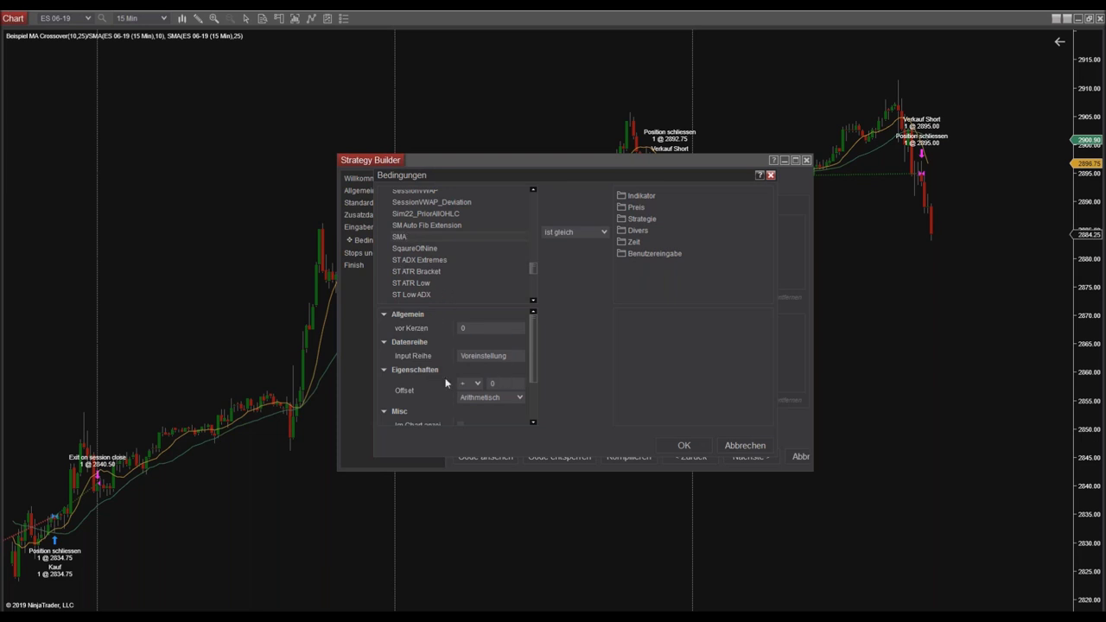
mouse_move(516, 353)
left_click_drag(533, 330, 532, 360)
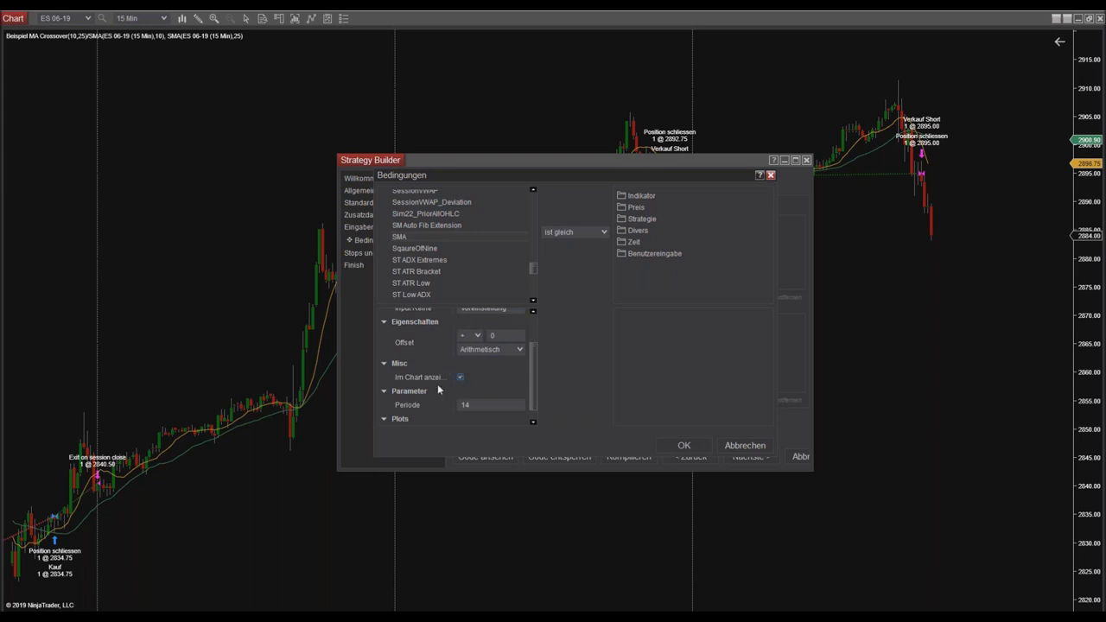
scroll(533, 380, "down", 1)
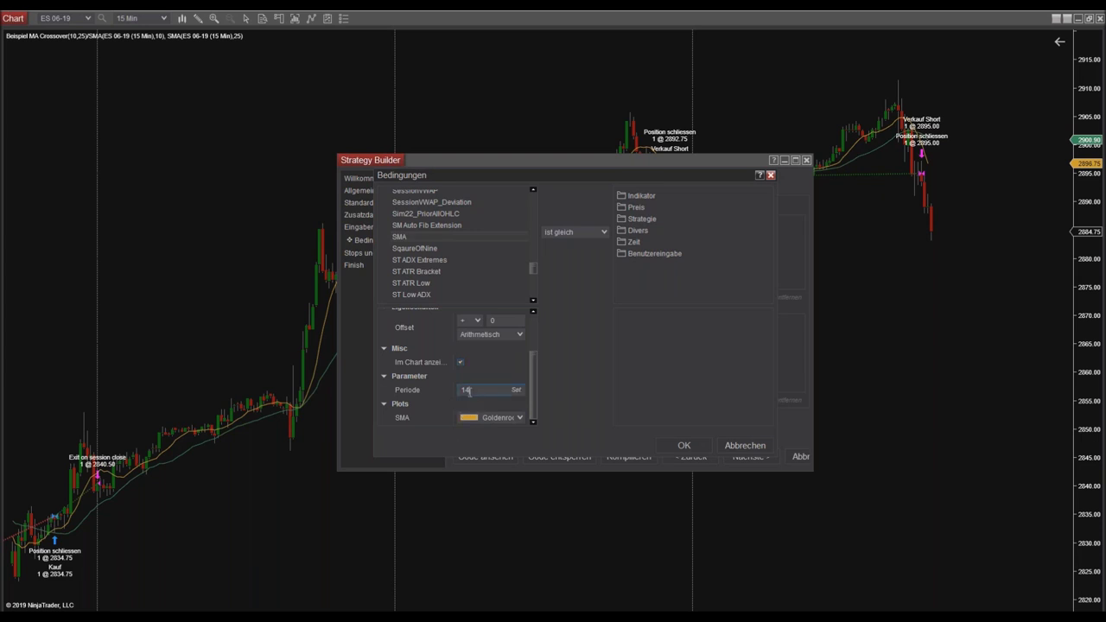
Link the first SMA's Periode to the user input FastPeriod
double_click(464, 389)
left_click(515, 393)
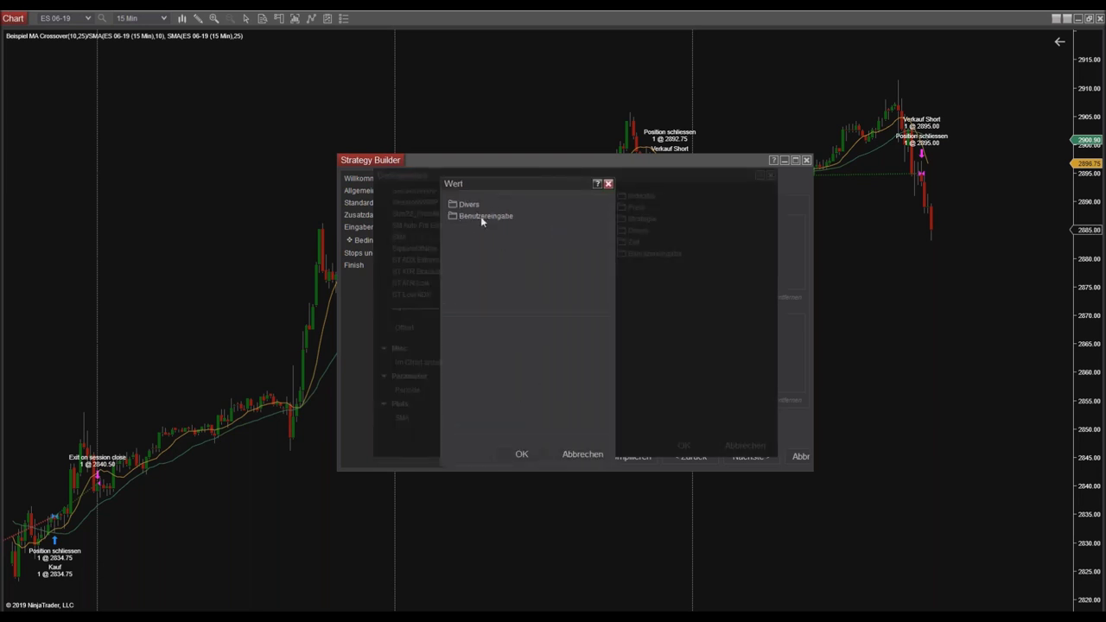
left_click(482, 218)
left_click(475, 227)
left_click(519, 454)
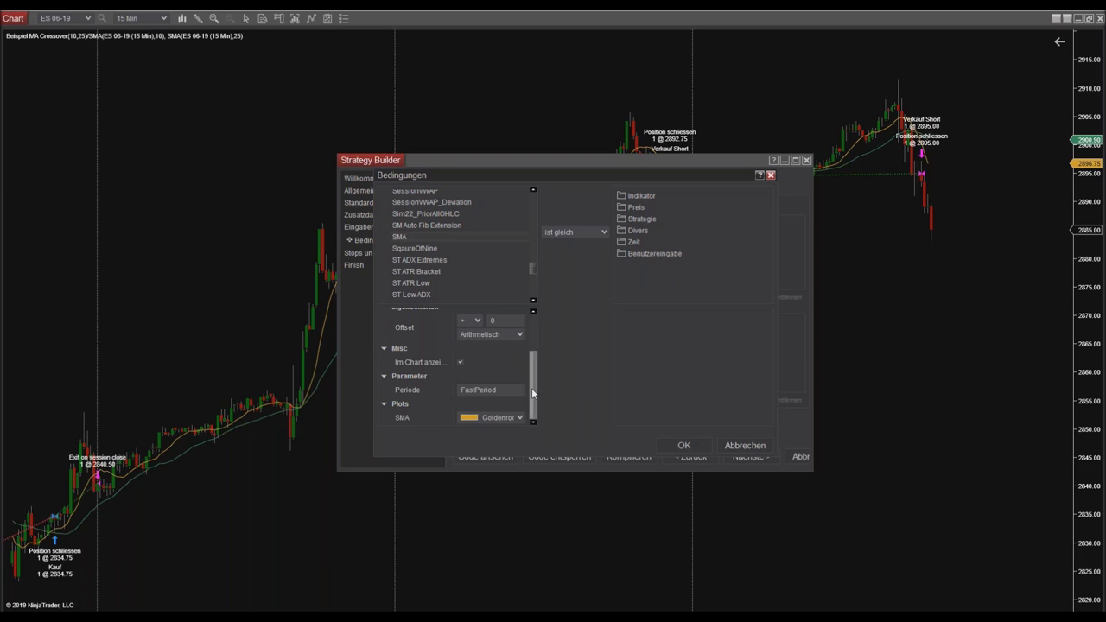
scroll(525, 385, "up", 2)
scroll(525, 385, "down", 2)
Choose SMA as the condition's second operand, display it in the chart and set its plot colour to DarkGreen
left_click(645, 198)
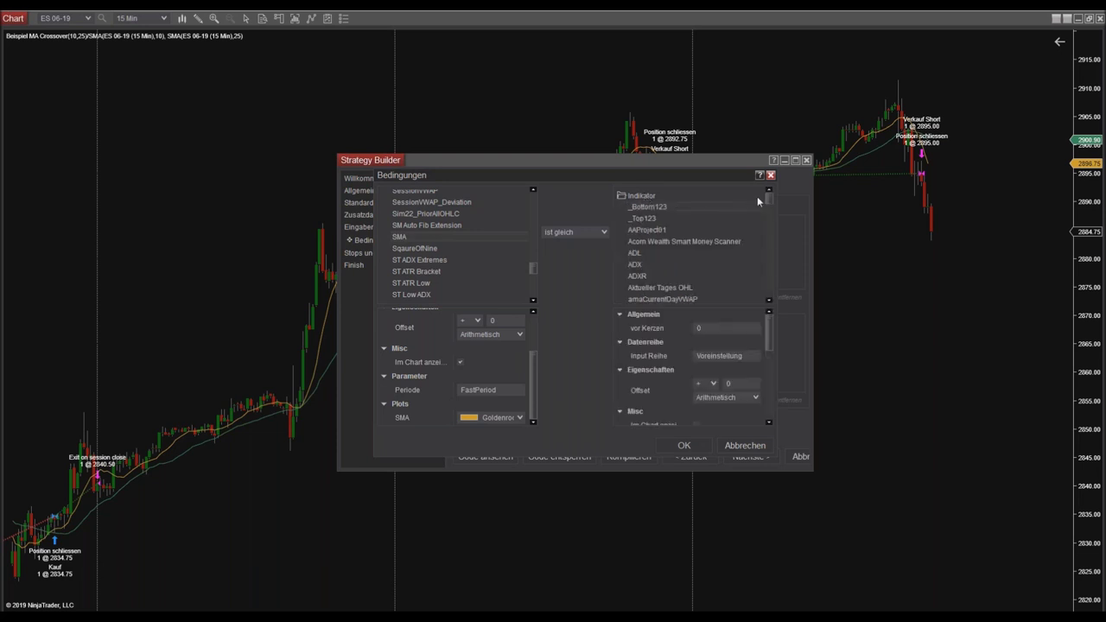
left_click_drag(768, 202, 762, 274)
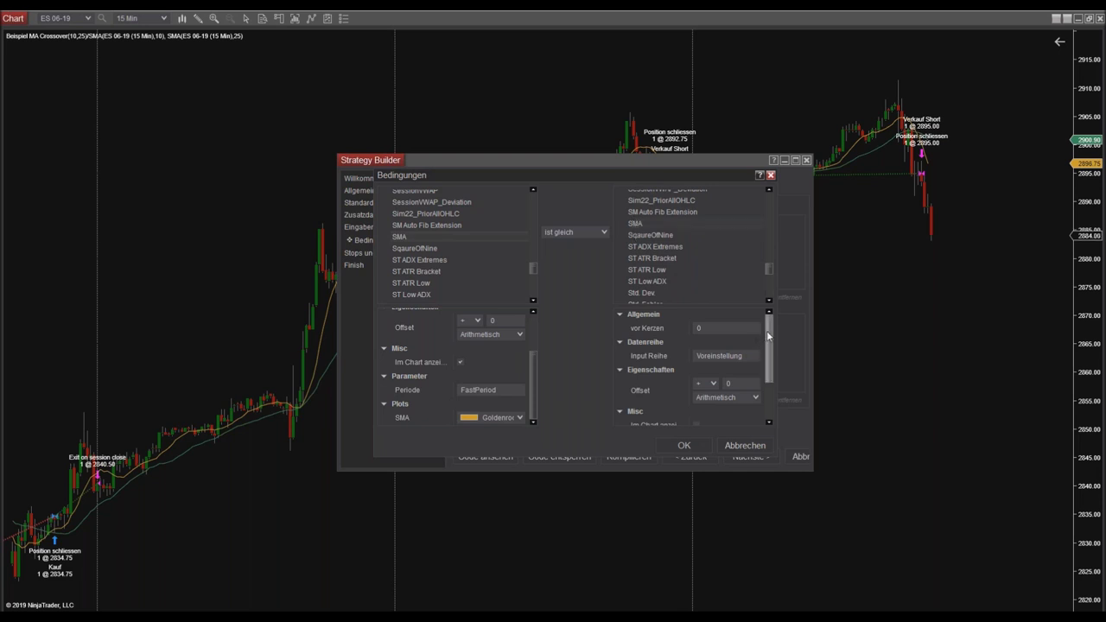
left_click_drag(768, 338, 768, 376)
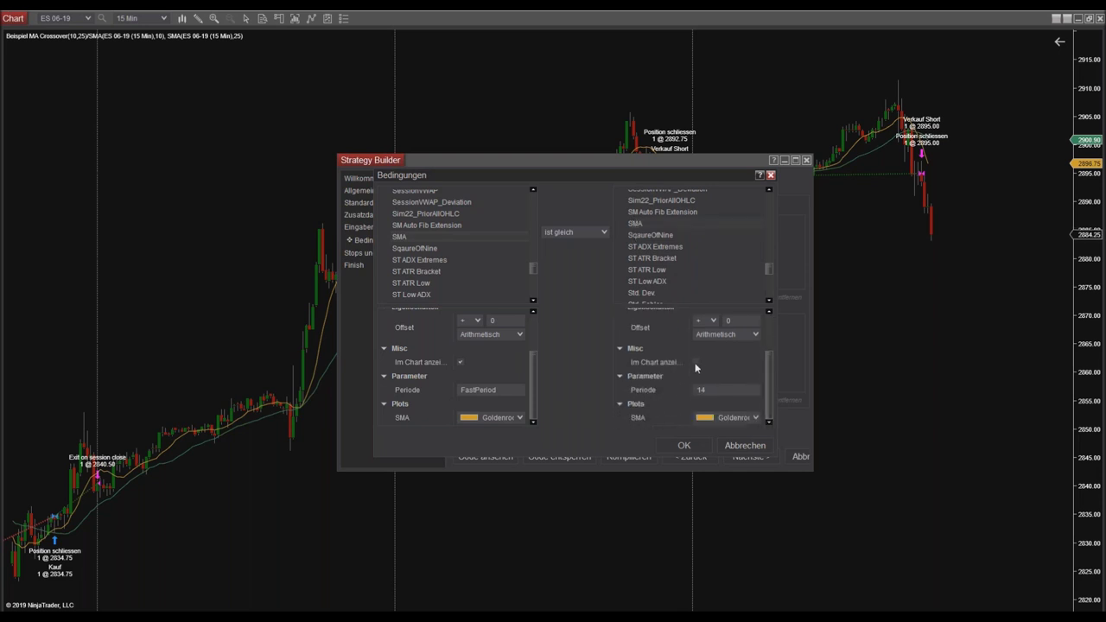
left_click(757, 418)
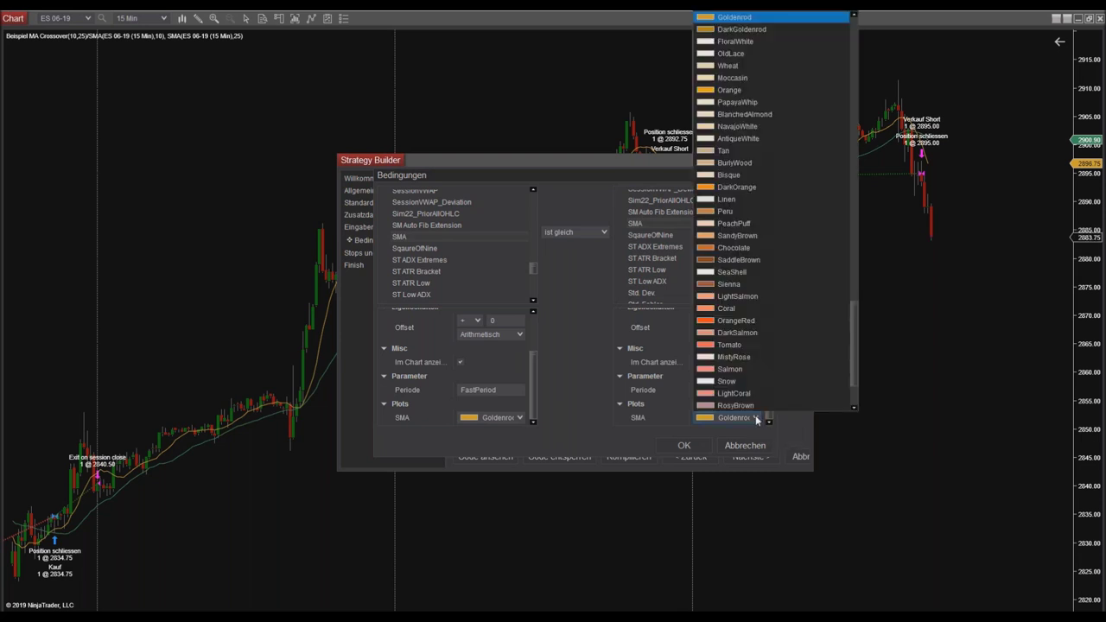
scroll(732, 102, "up", 1)
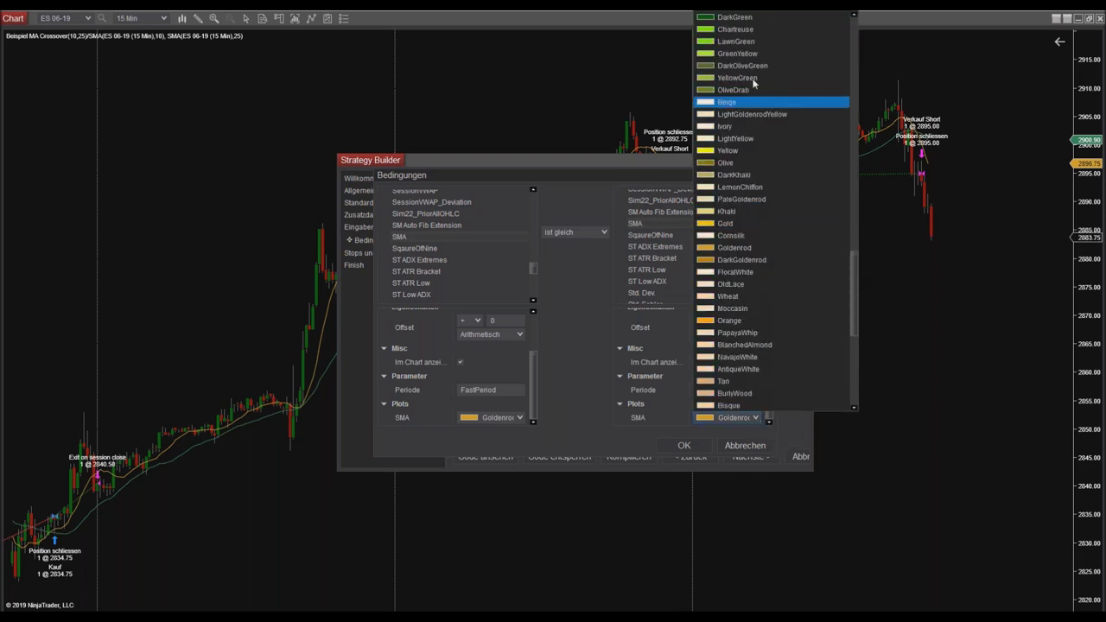
left_click(734, 27)
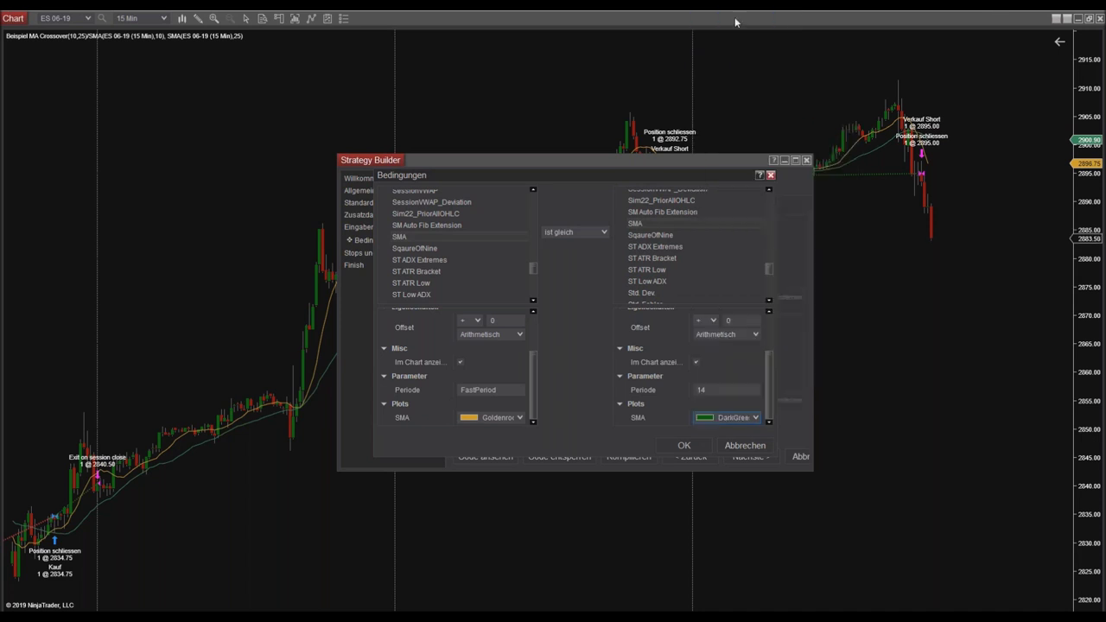
Link the second SMA's Periode to the user input SlowPeriod
left_click(751, 390)
left_click(498, 219)
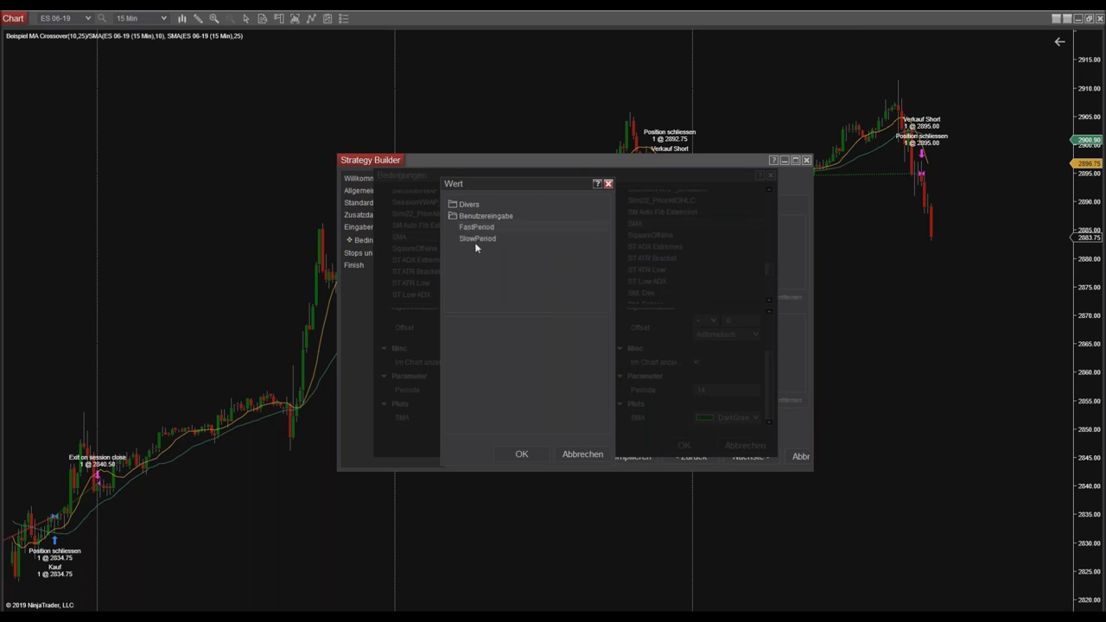
left_click(477, 238)
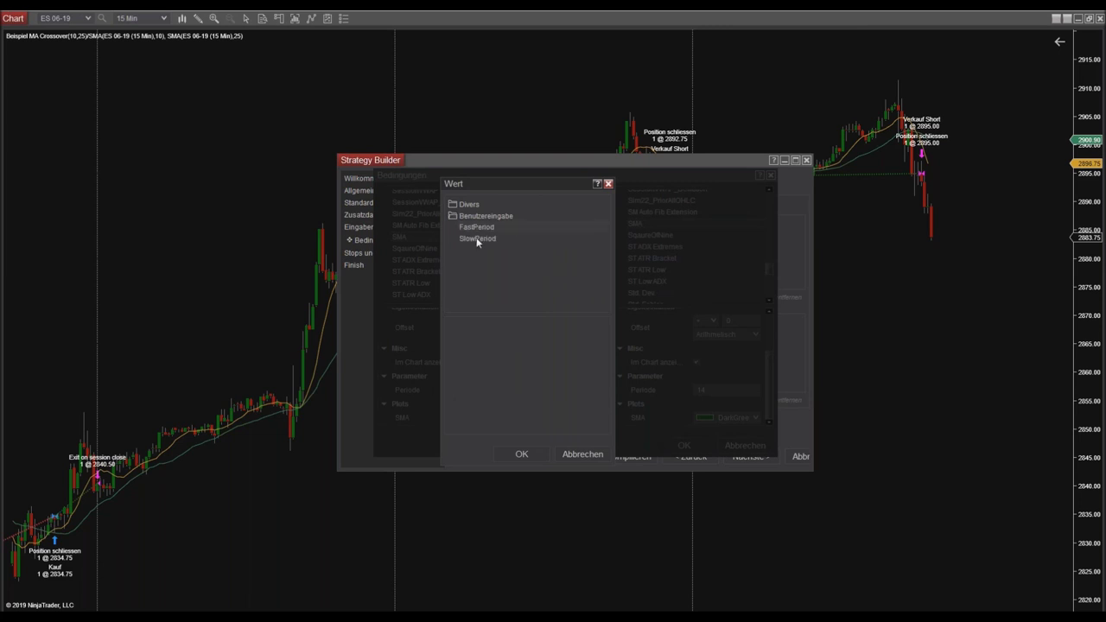
left_click(519, 455)
scroll(757, 371, "up", 2)
scroll(756, 371, "down", 2)
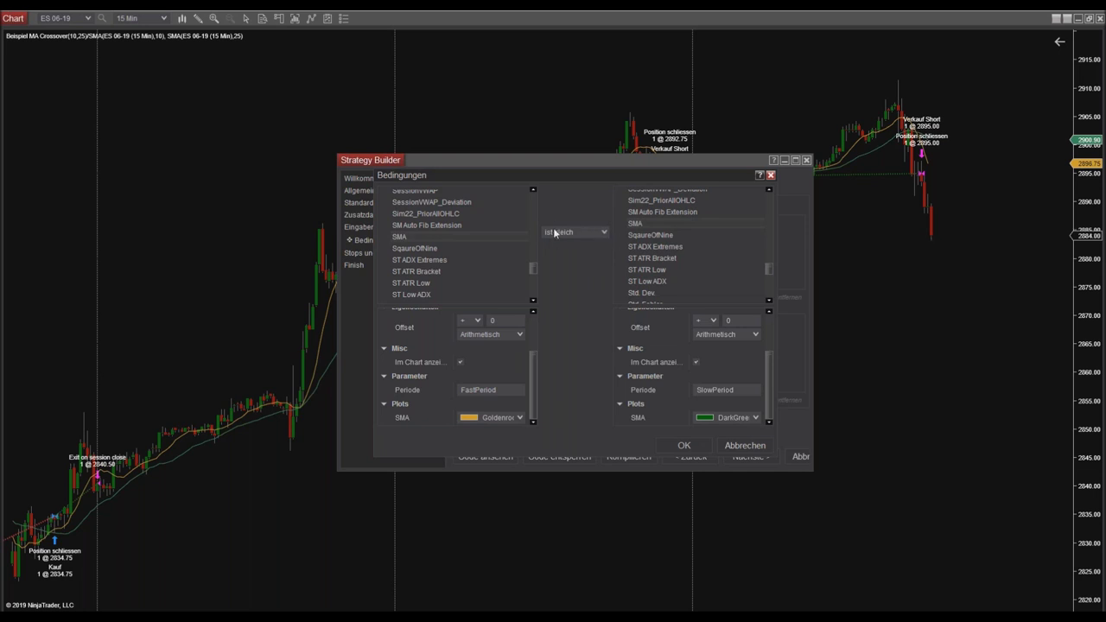
Set the comparison between the two SMAs to Nach oben kreuzend and confirm the condition
left_click(604, 231)
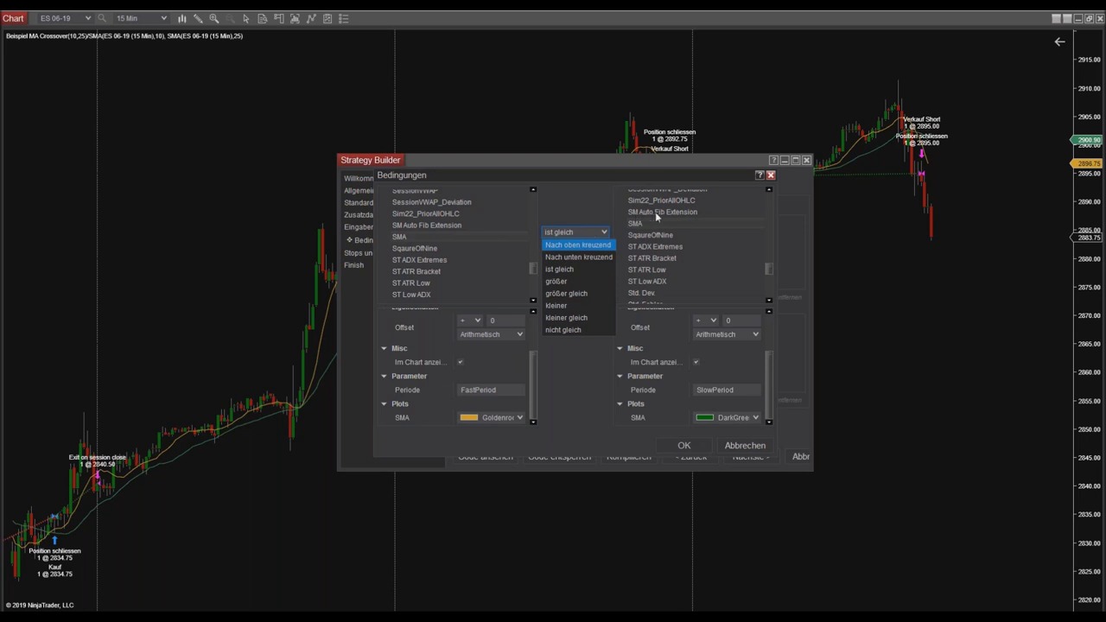
left_click(579, 246)
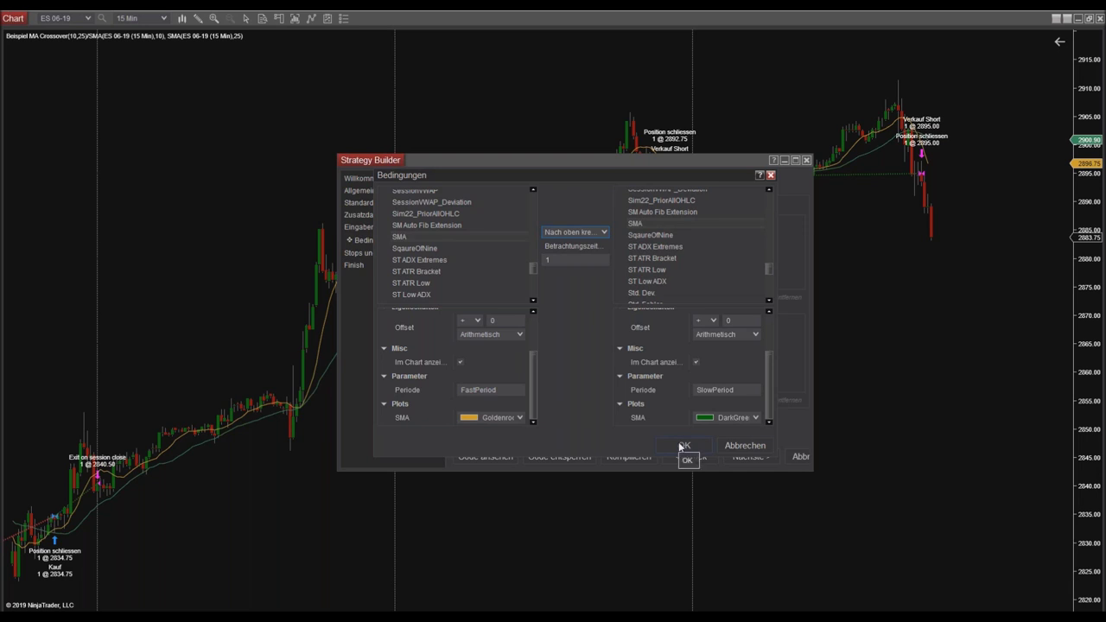
left_click(681, 445)
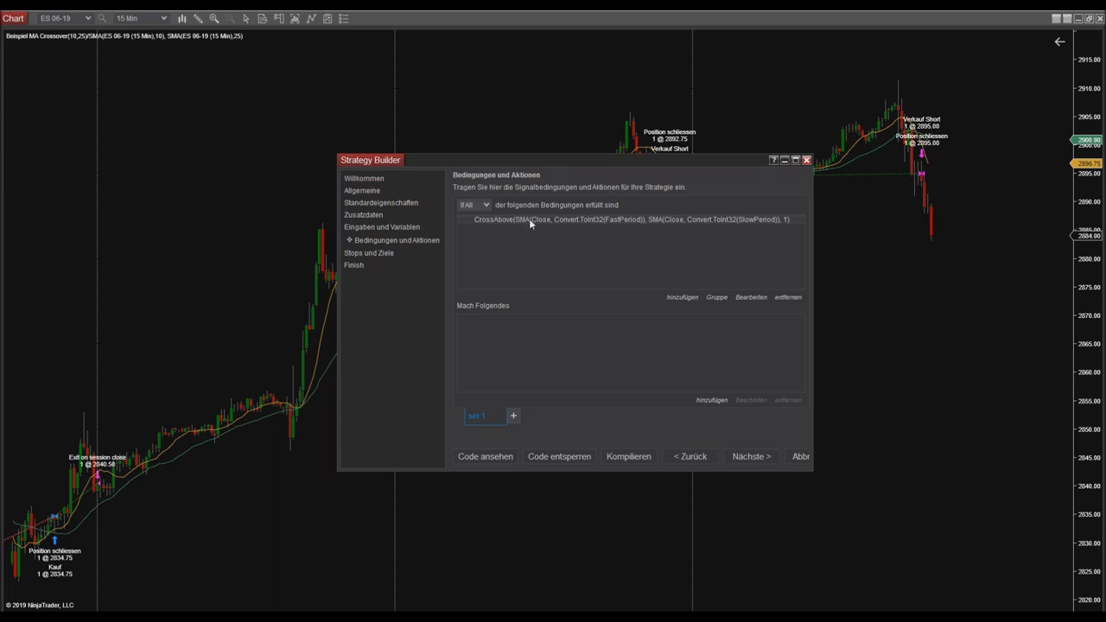
Add the order management action Eingehen Longposition to set 1 with the default quantity
left_click(712, 401)
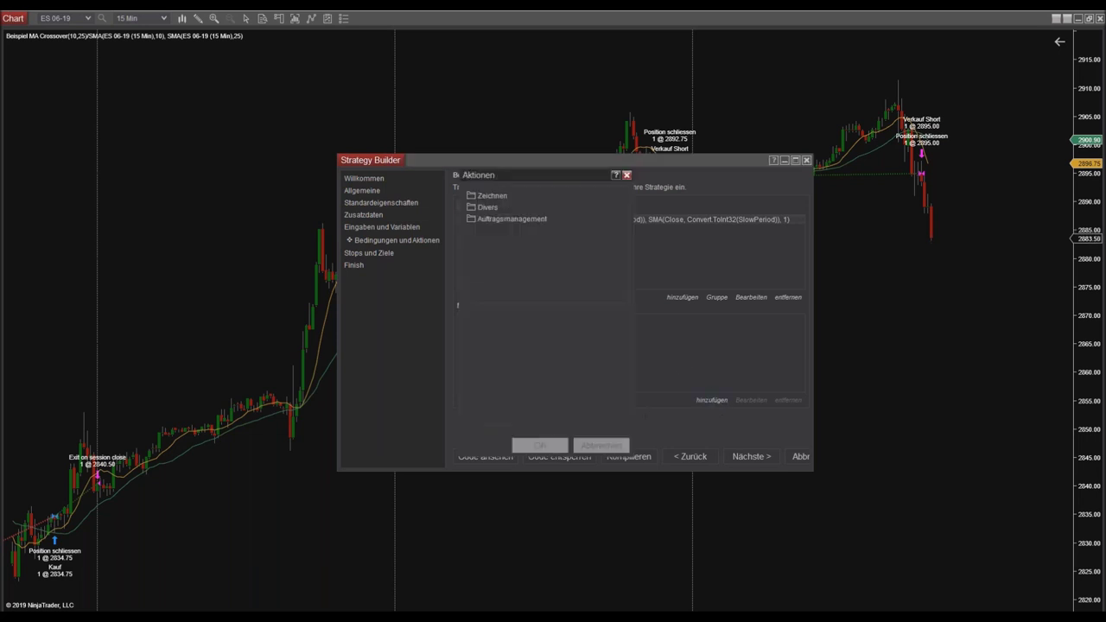
left_click(501, 218)
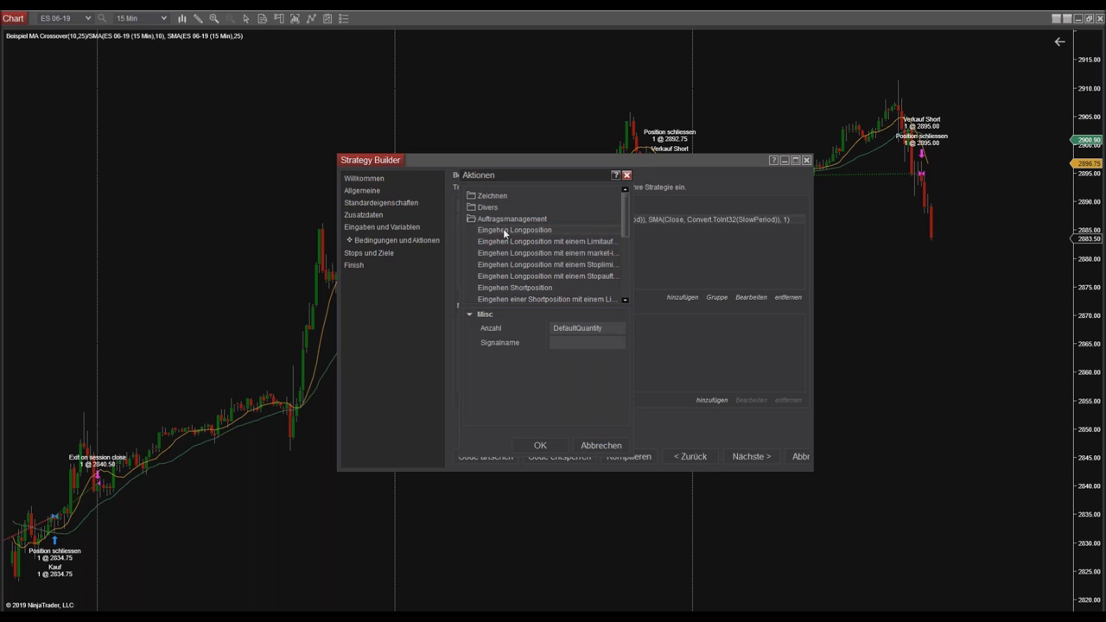
left_click(541, 447)
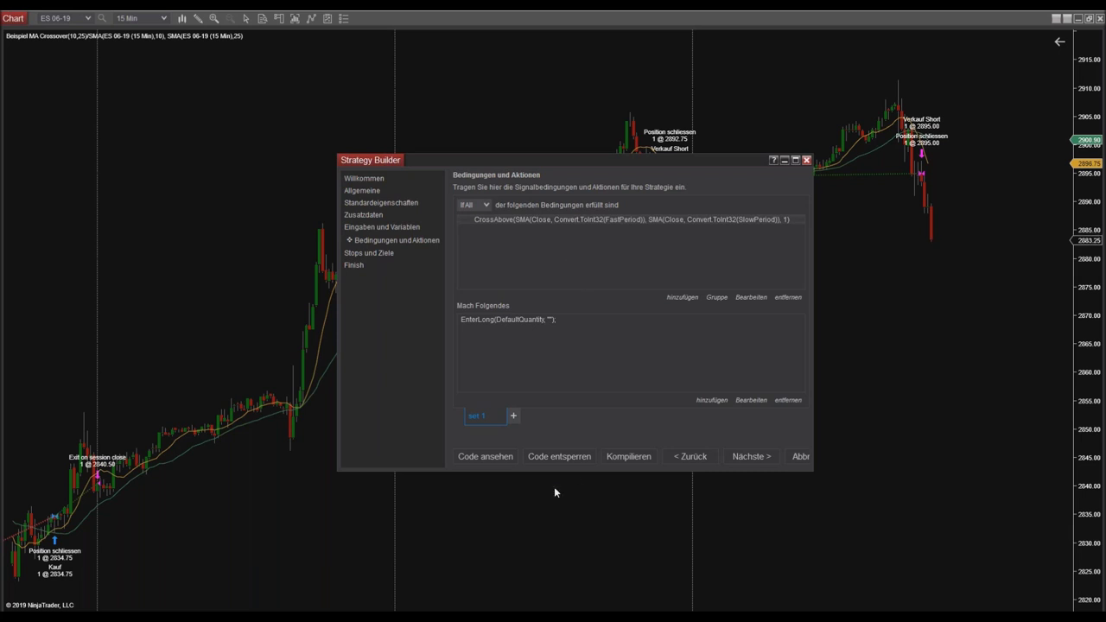
Create a second condition set and choose SMA as the first operand of its new condition
left_click(513, 418)
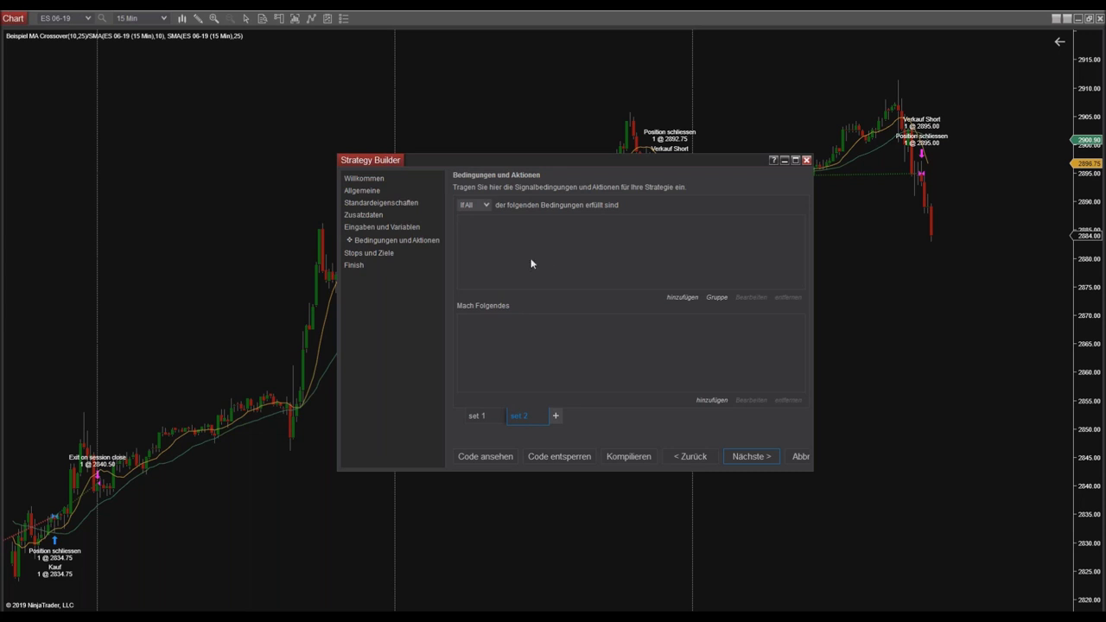
left_click(687, 298)
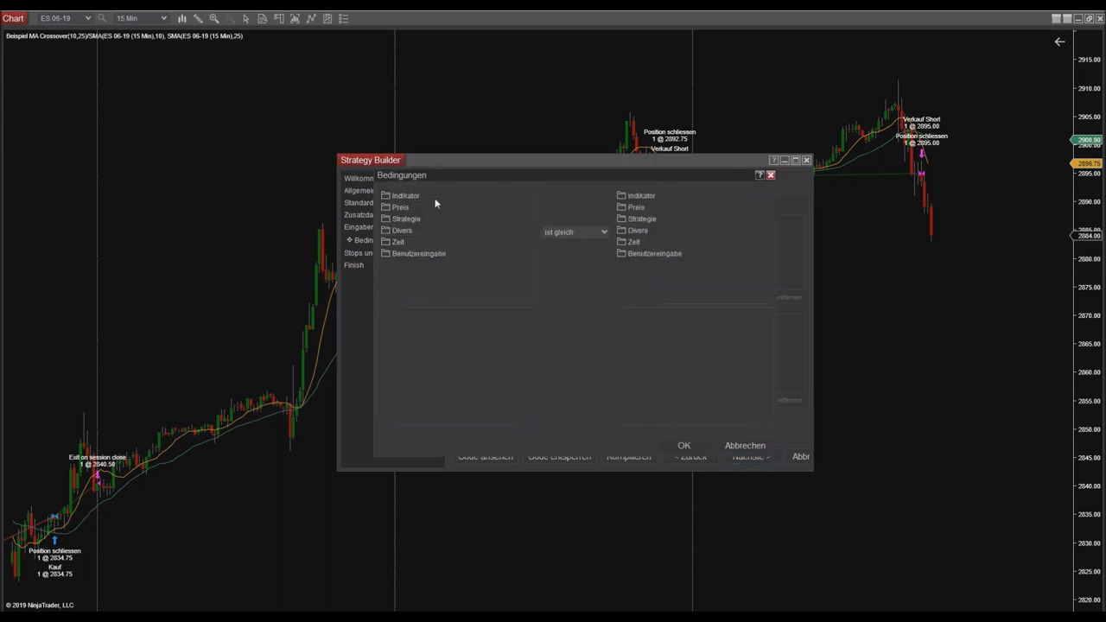
double_click(411, 196)
left_click_drag(530, 211, 532, 268)
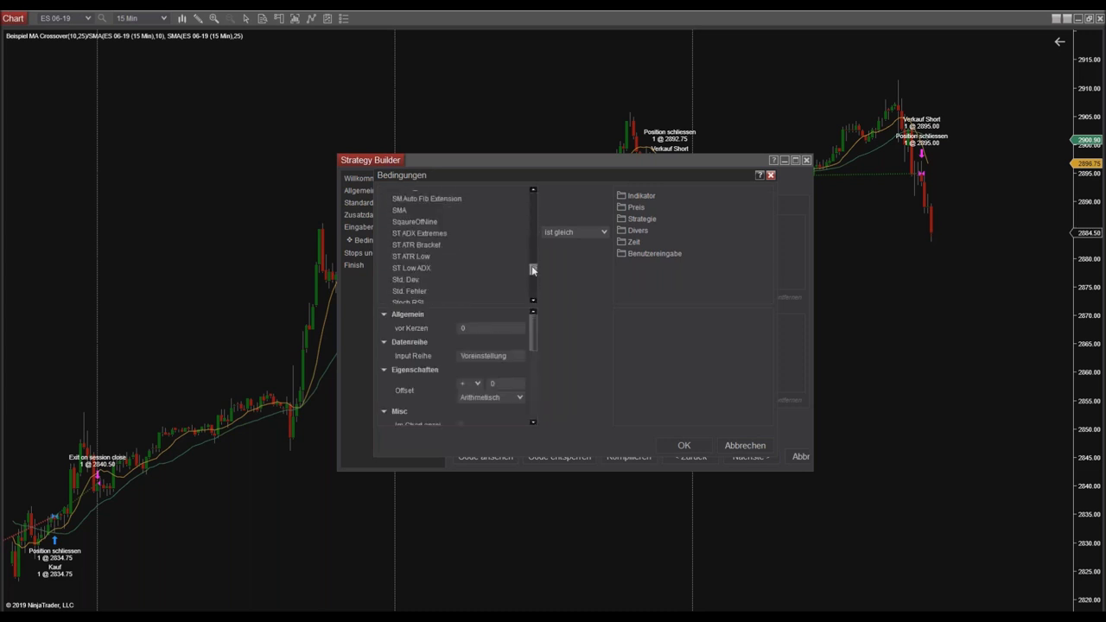
scroll(531, 349, "down", 3)
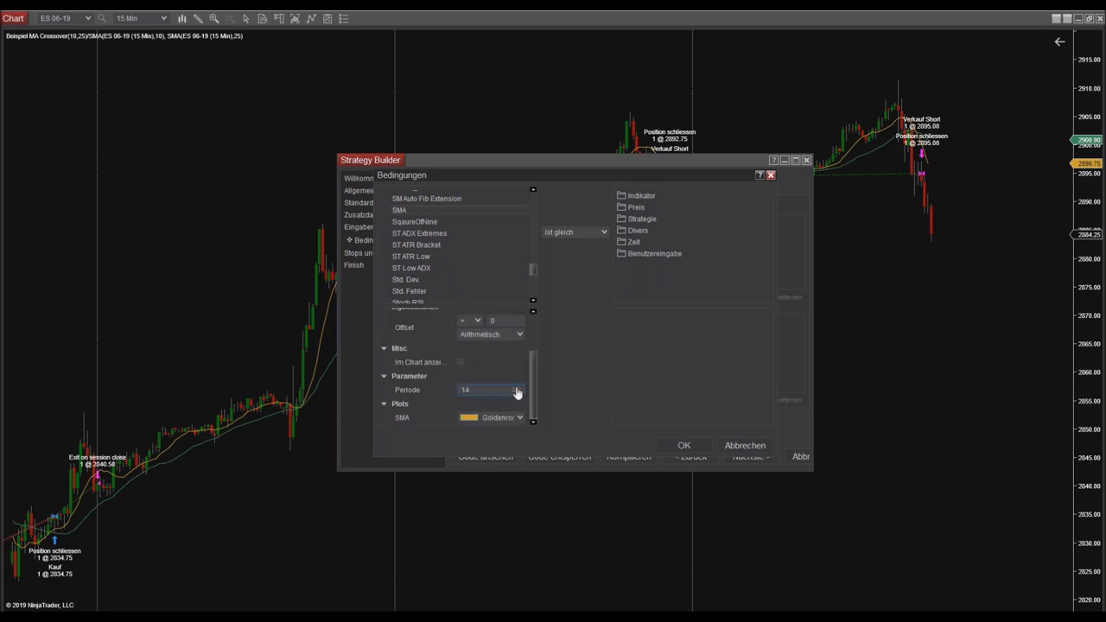
Link the Periode of the first SMA in set 2 to the user input FastPeriod
left_click(516, 393)
double_click(486, 216)
left_click(481, 227)
left_click(515, 453)
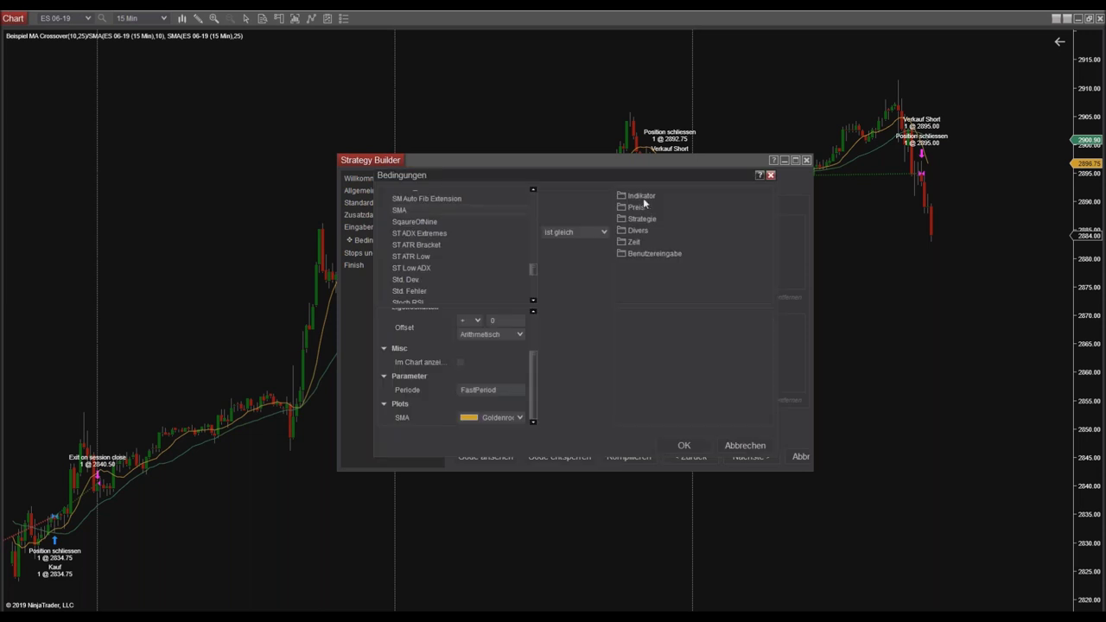
Choose SMA as the condition's second operand and link its Periode to the user input SlowPeriod
double_click(713, 204)
left_click_drag(772, 196, 773, 263)
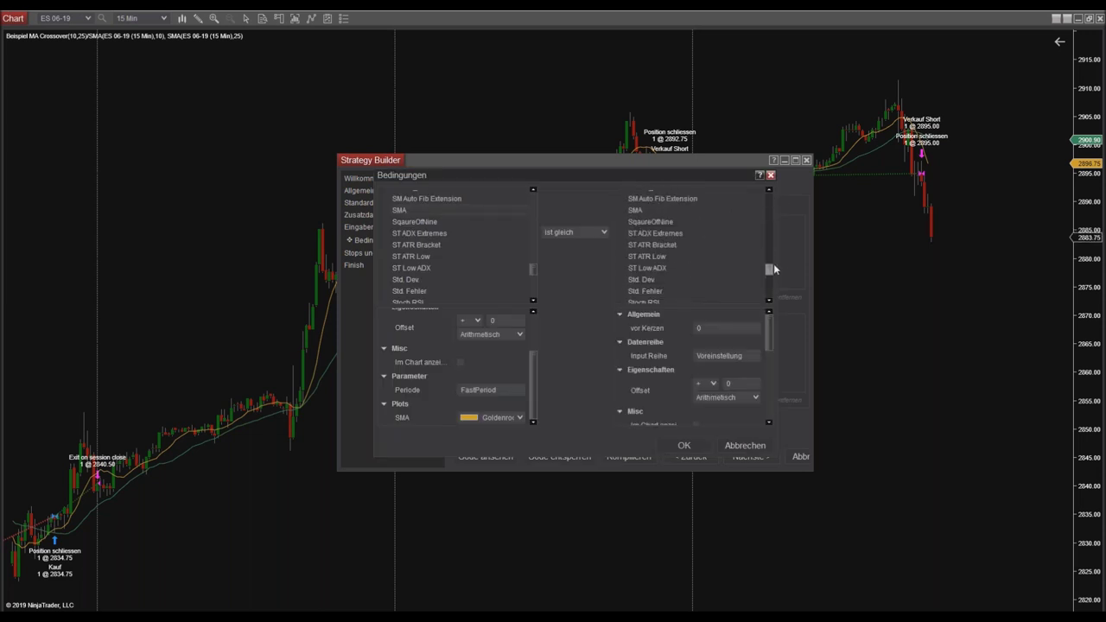
left_click(642, 214)
scroll(743, 385, "down", 3)
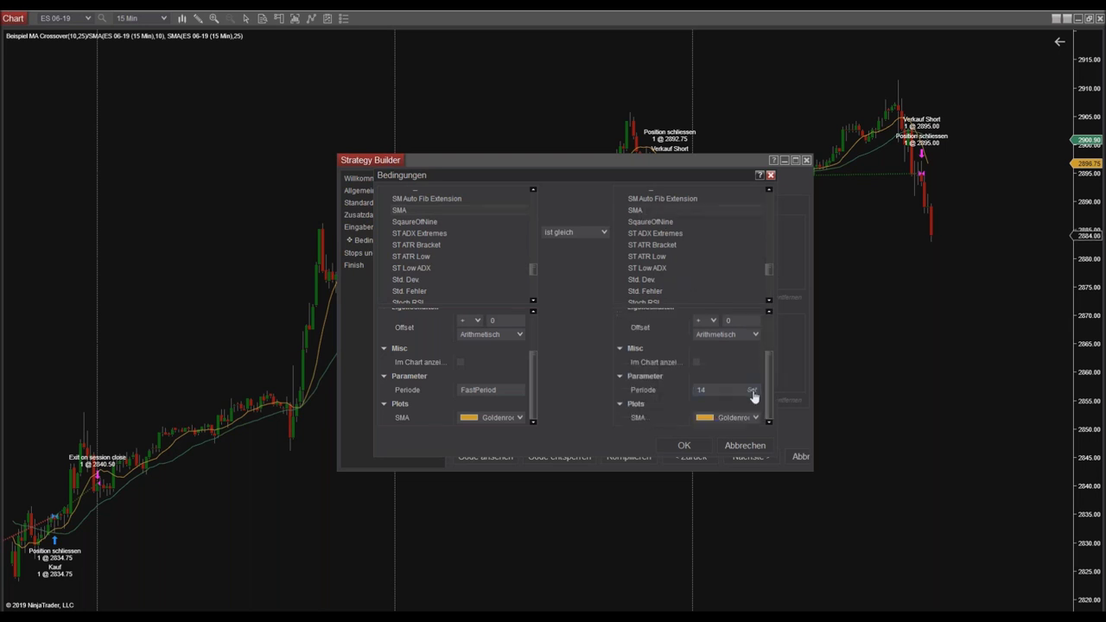
left_click(750, 390)
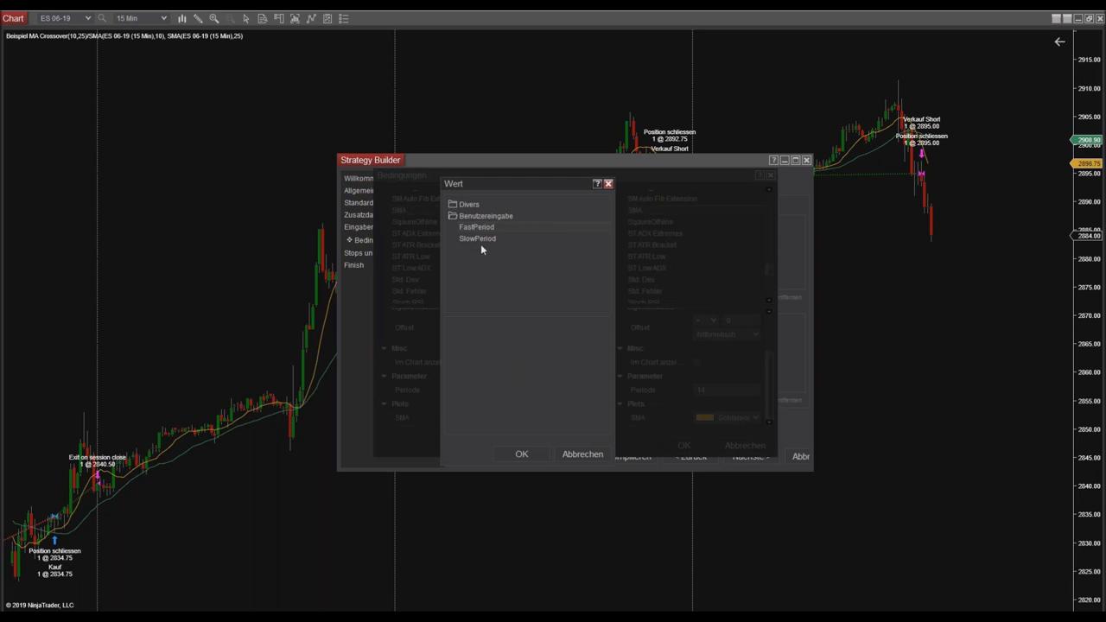
left_click(471, 239)
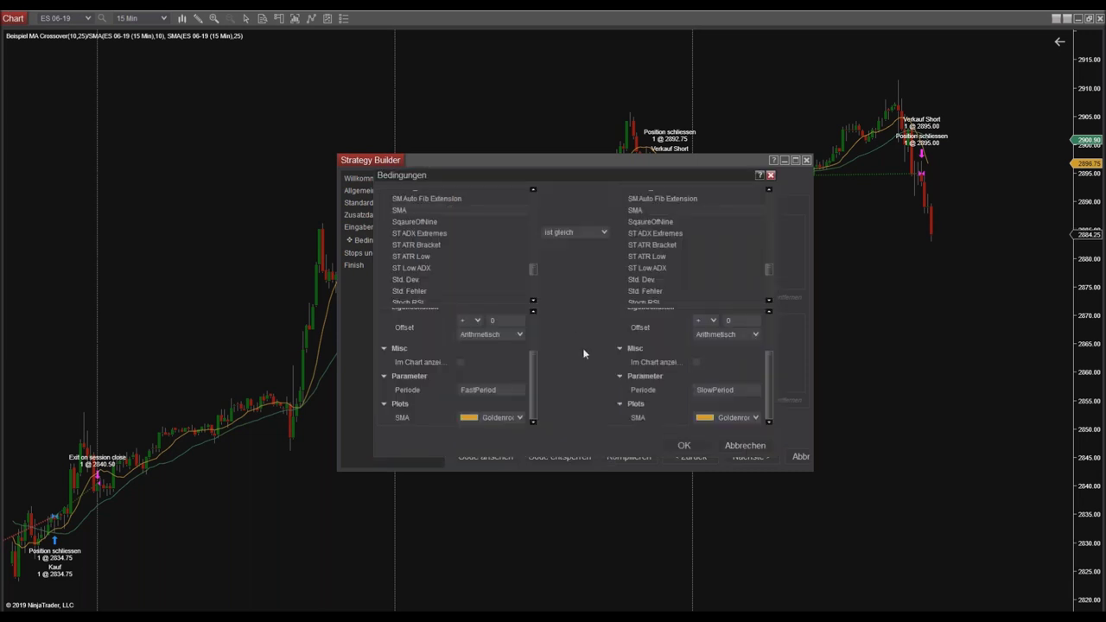
Set the comparison between the two SMAs to Nach unten kreuzend and confirm the condition
left_click(604, 233)
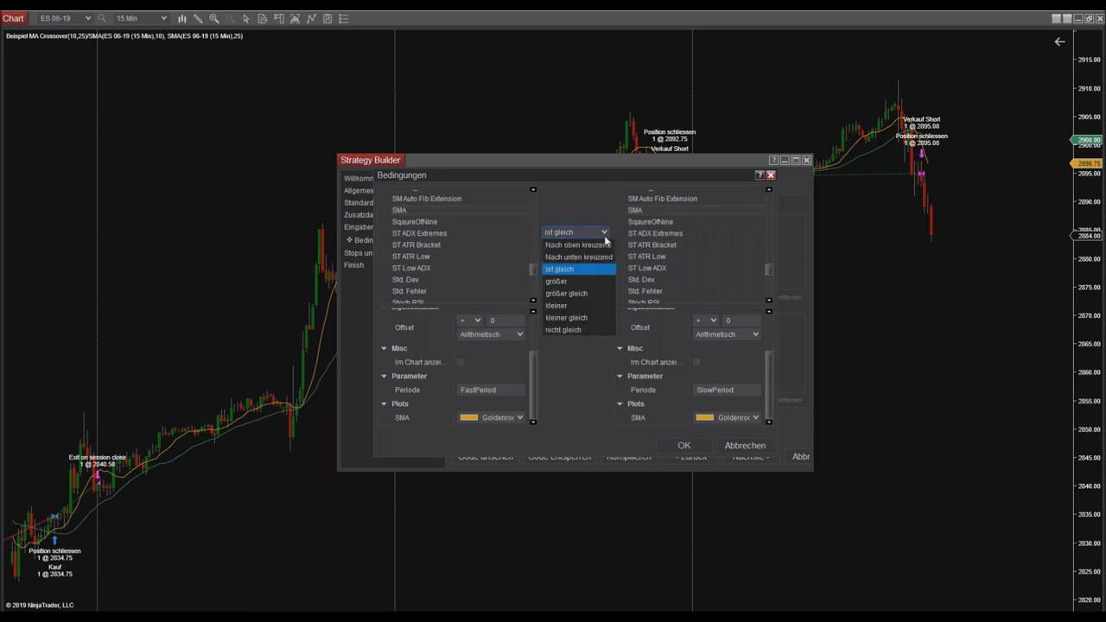
left_click(570, 257)
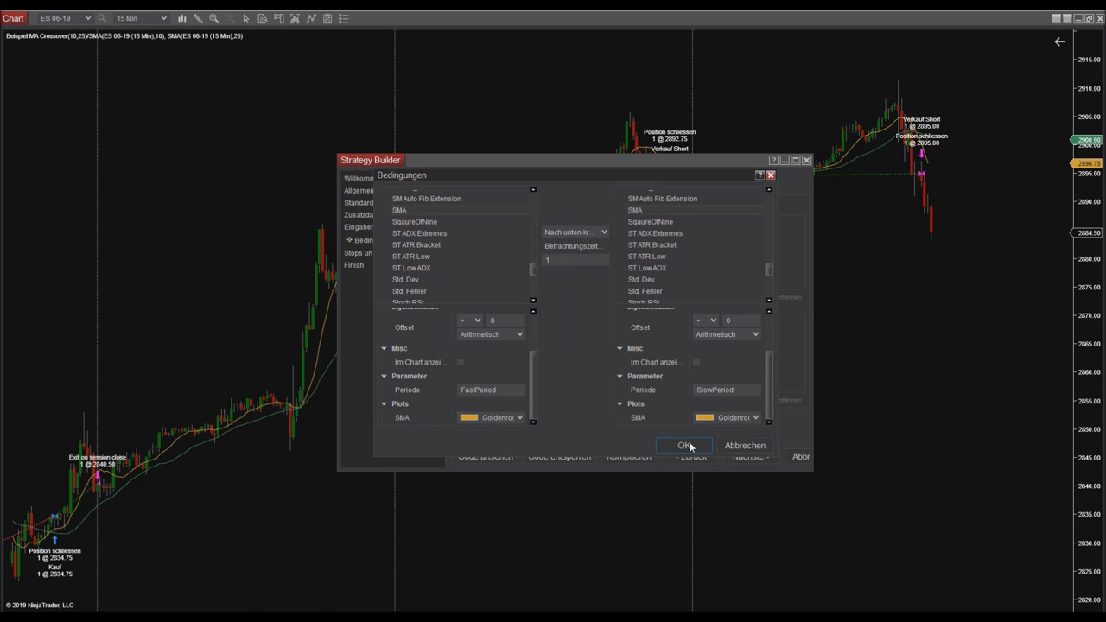
left_click(683, 445)
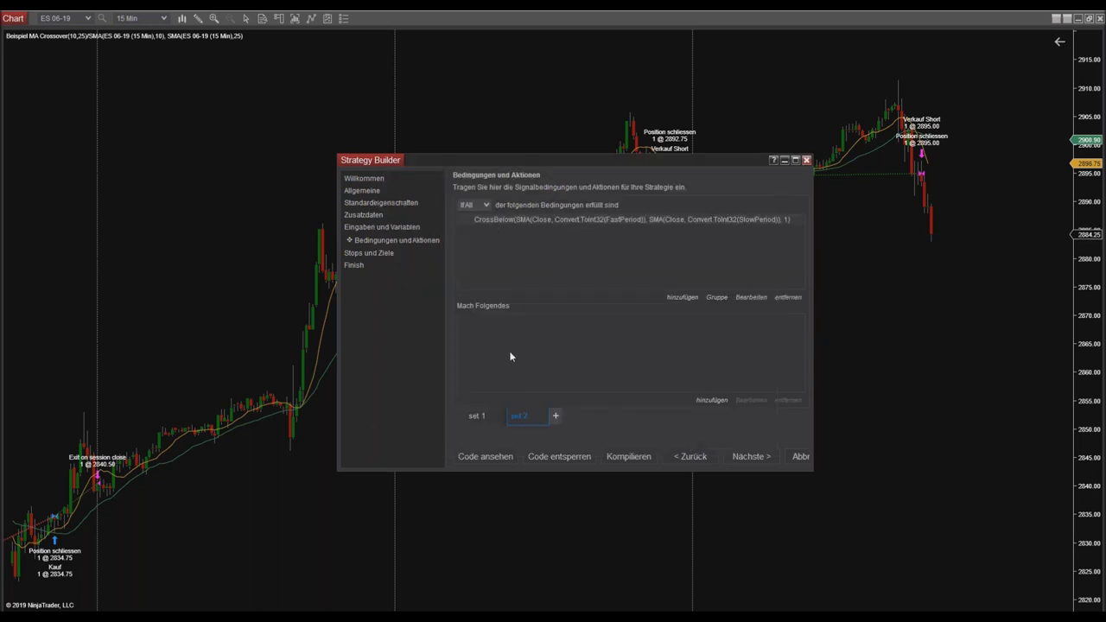
Add the order management action Eingehen Shortposition to set 2 with the default quantity
left_click(711, 400)
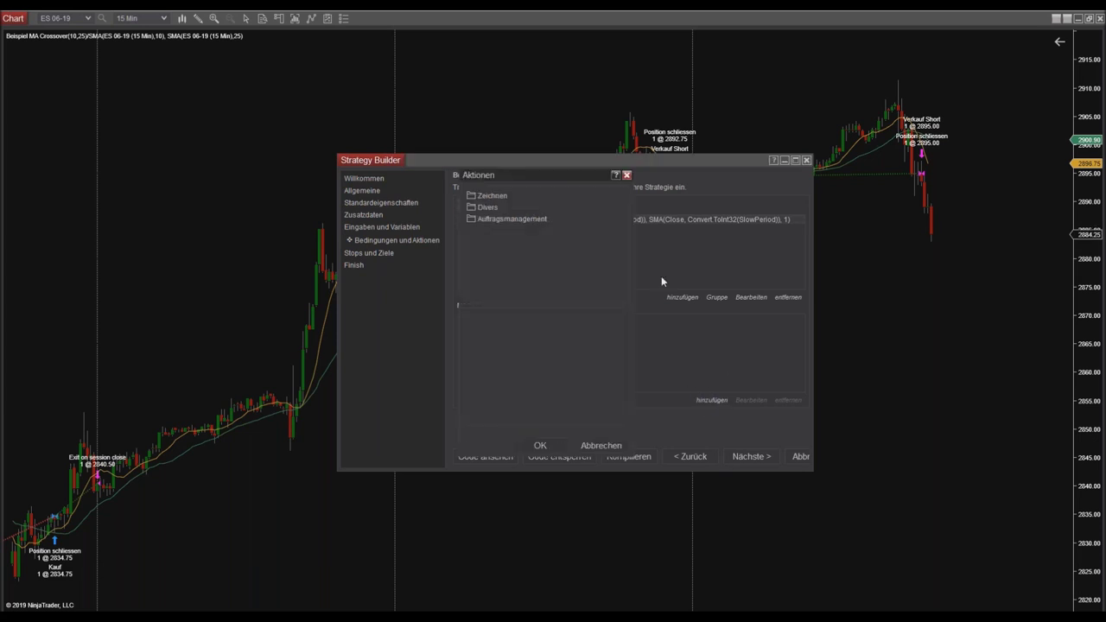
left_click(524, 220)
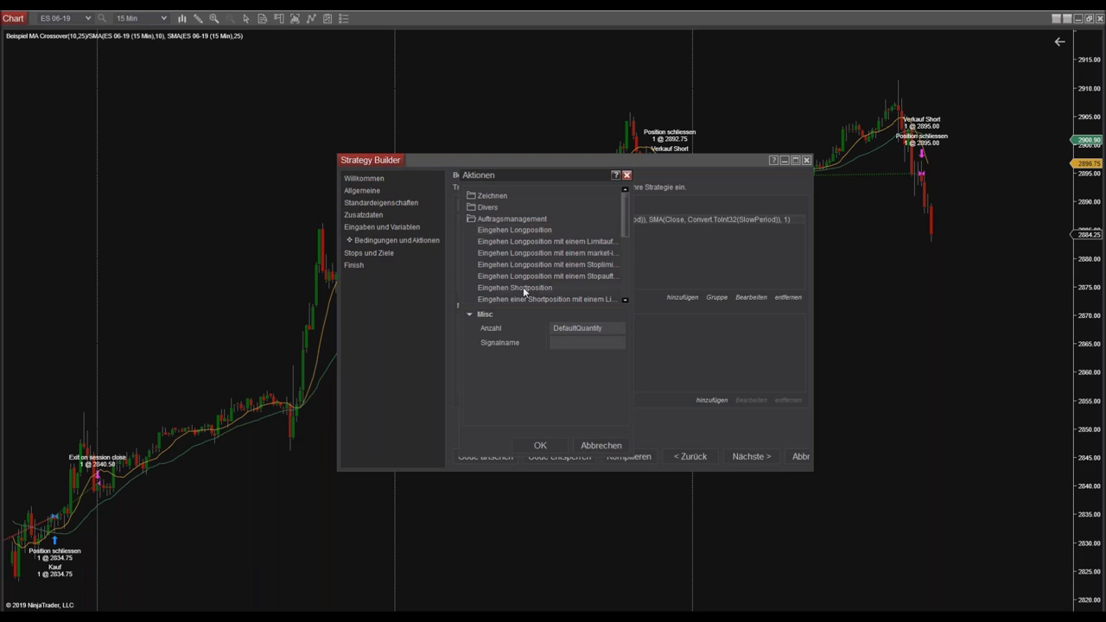
left_click(541, 445)
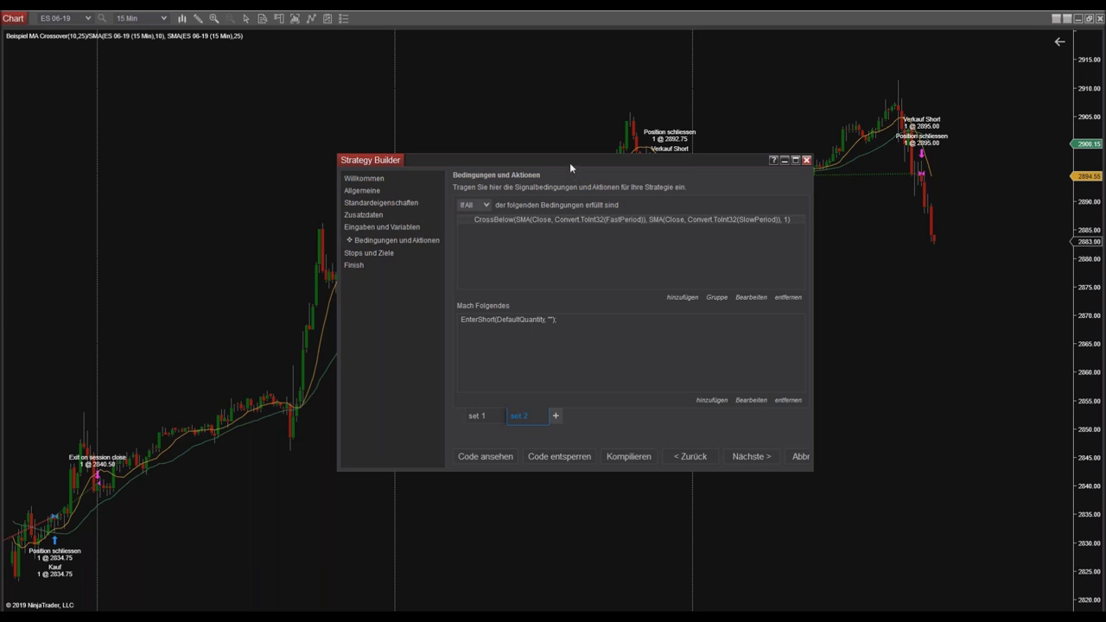
Compile the strategy and dismiss the resulting notice
left_click_drag(571, 160, 648, 127)
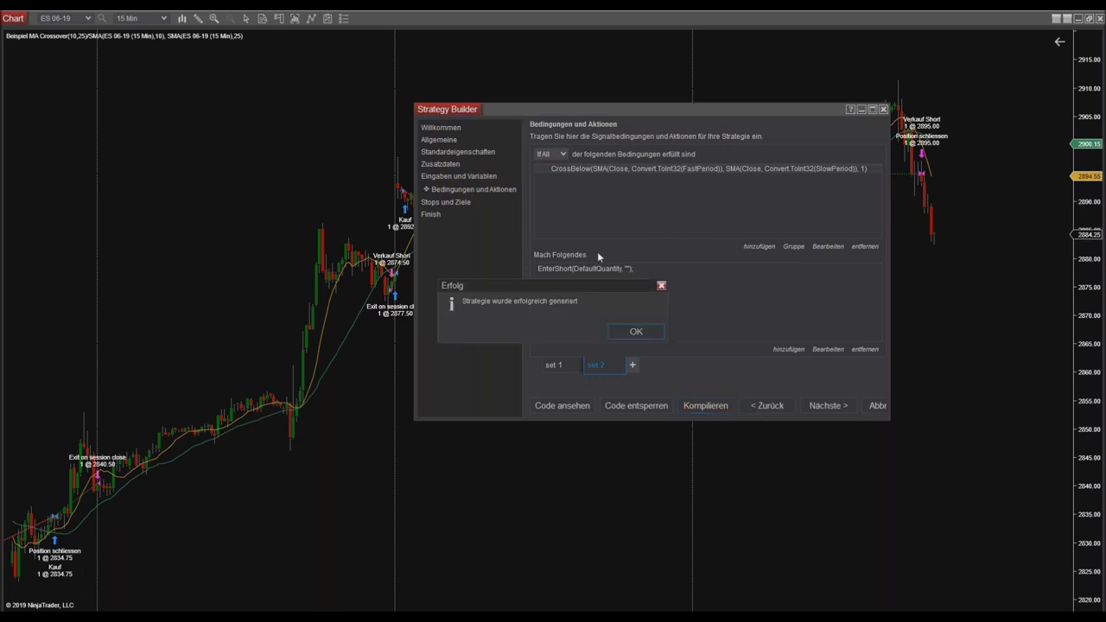
left_click_drag(556, 286, 703, 265)
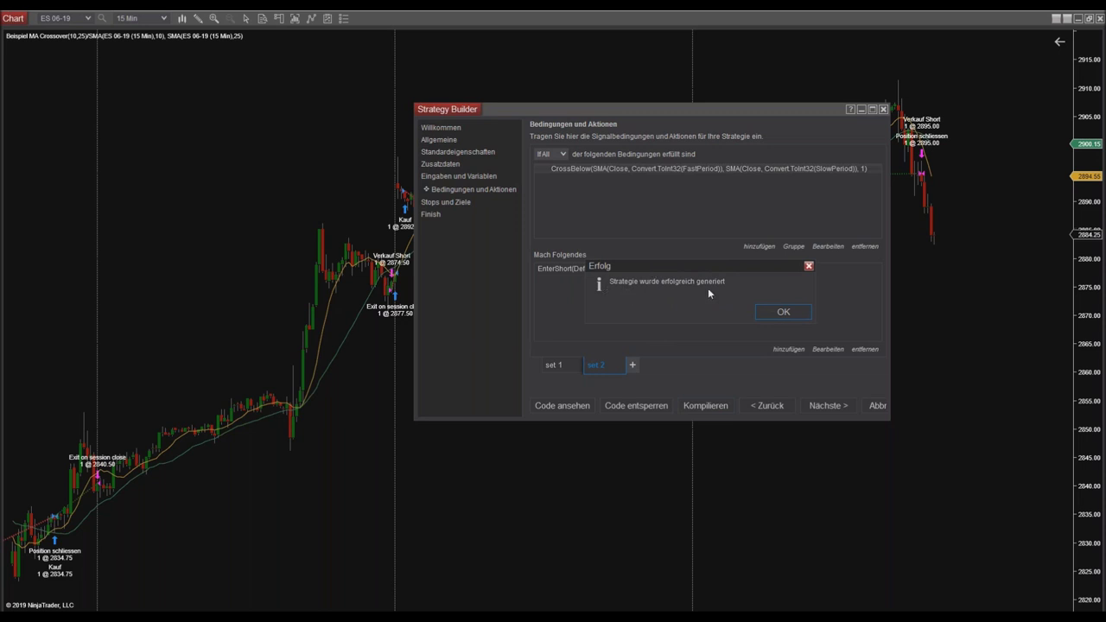
left_click(775, 313)
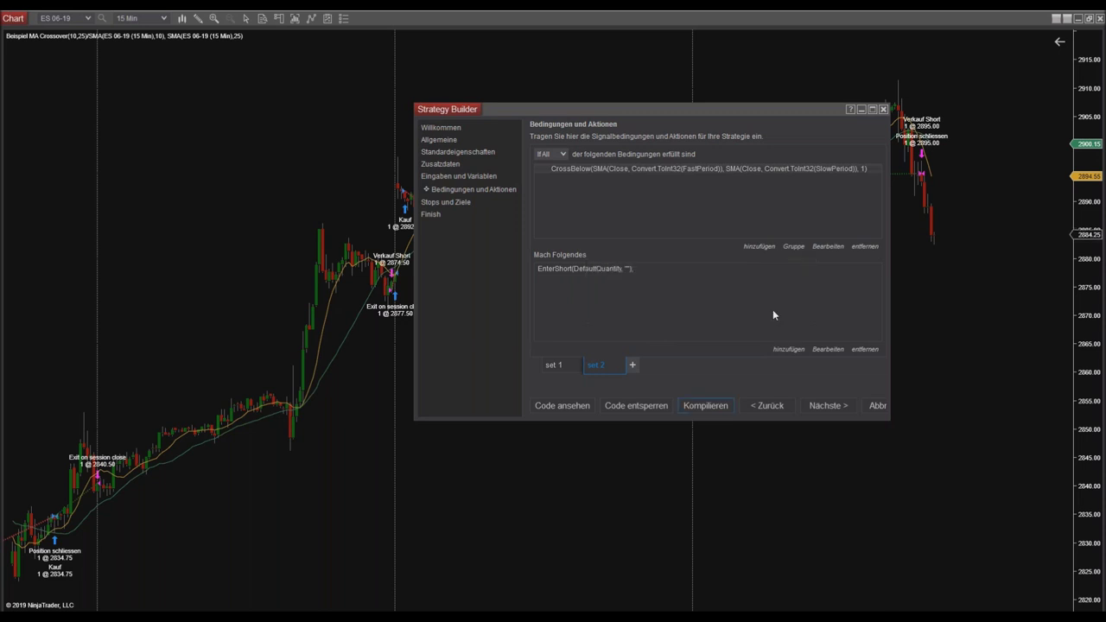
Remove the configured Beispiel MA Crossover strategy from the ES 06-19 chart
left_click(342, 132)
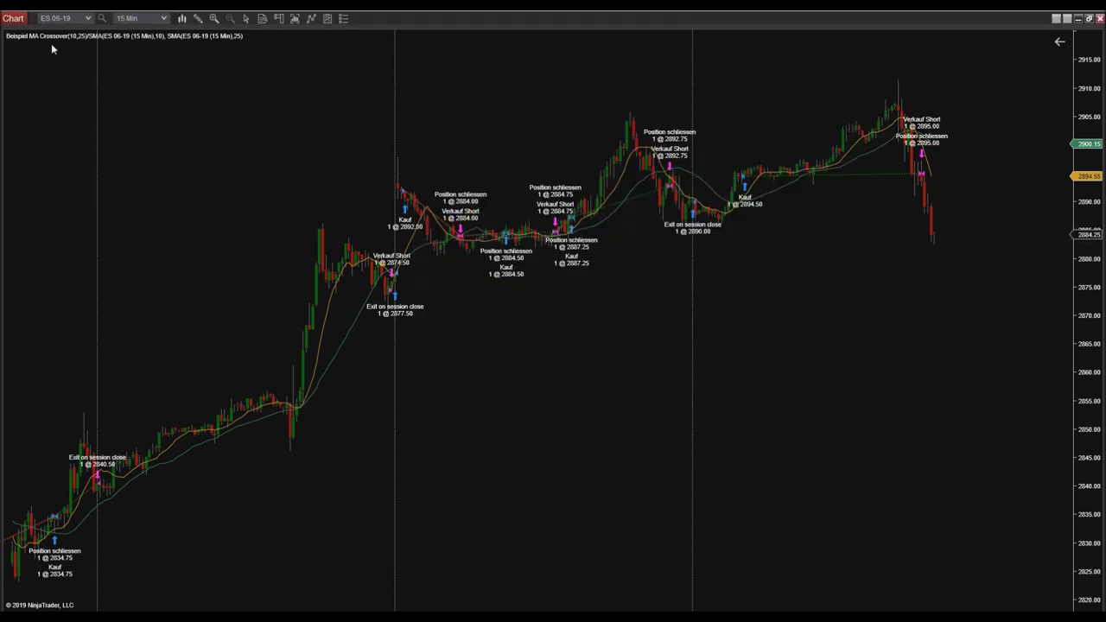
right_click(467, 76)
left_click(472, 157)
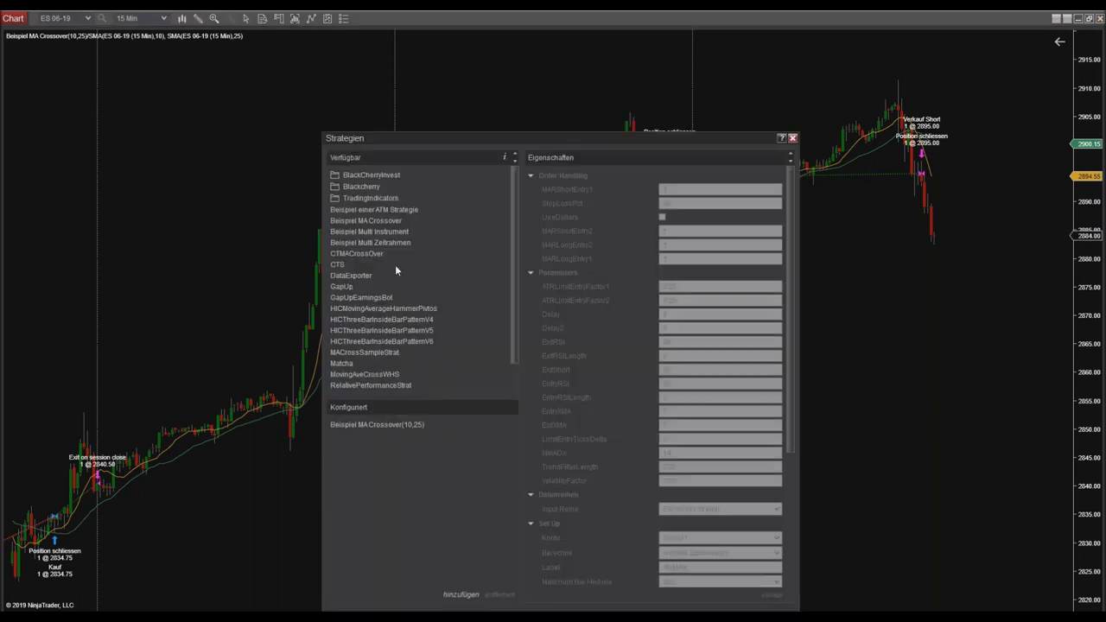
left_click(365, 425)
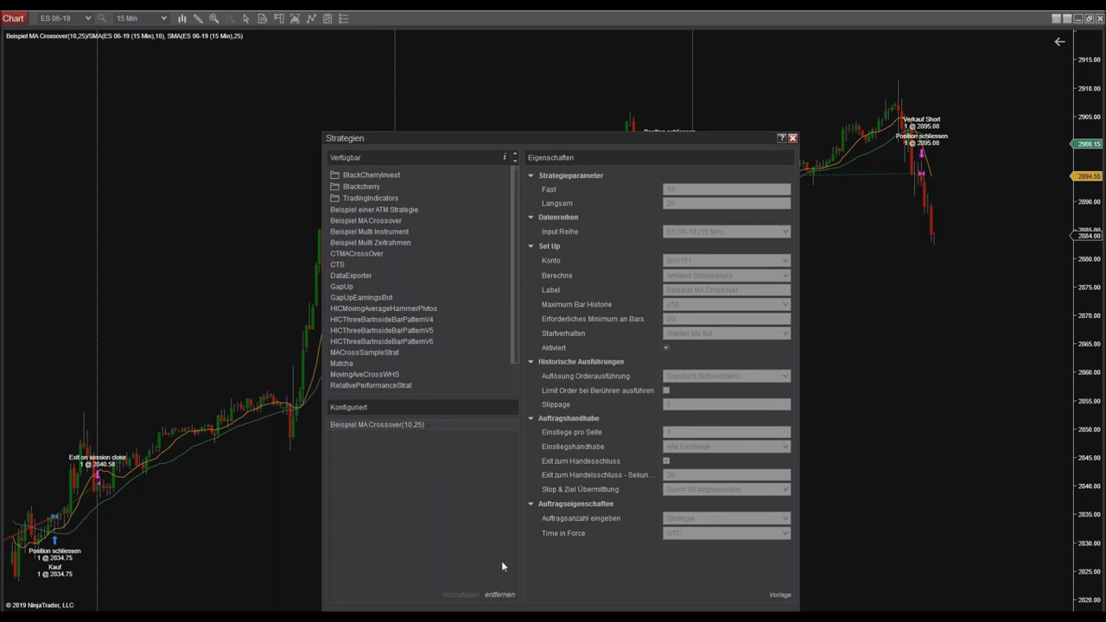
left_click(499, 595)
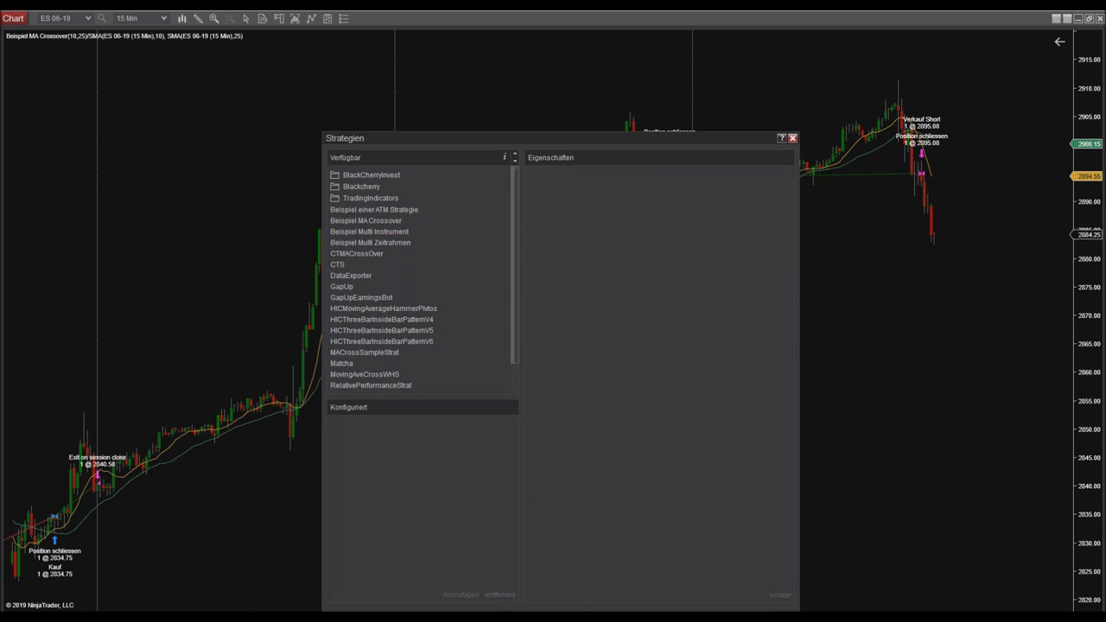
left_click_drag(521, 140, 499, 111)
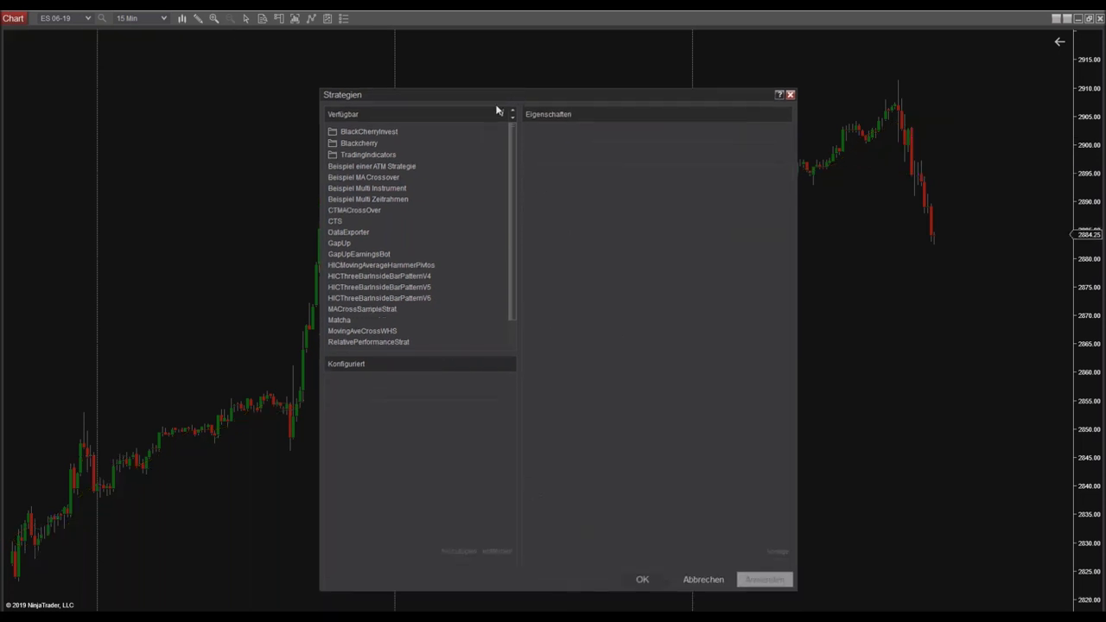
Add the CTMACrossOver strategy to the chart with its default periods and acknowledge the order confirmation notice
double_click(356, 210)
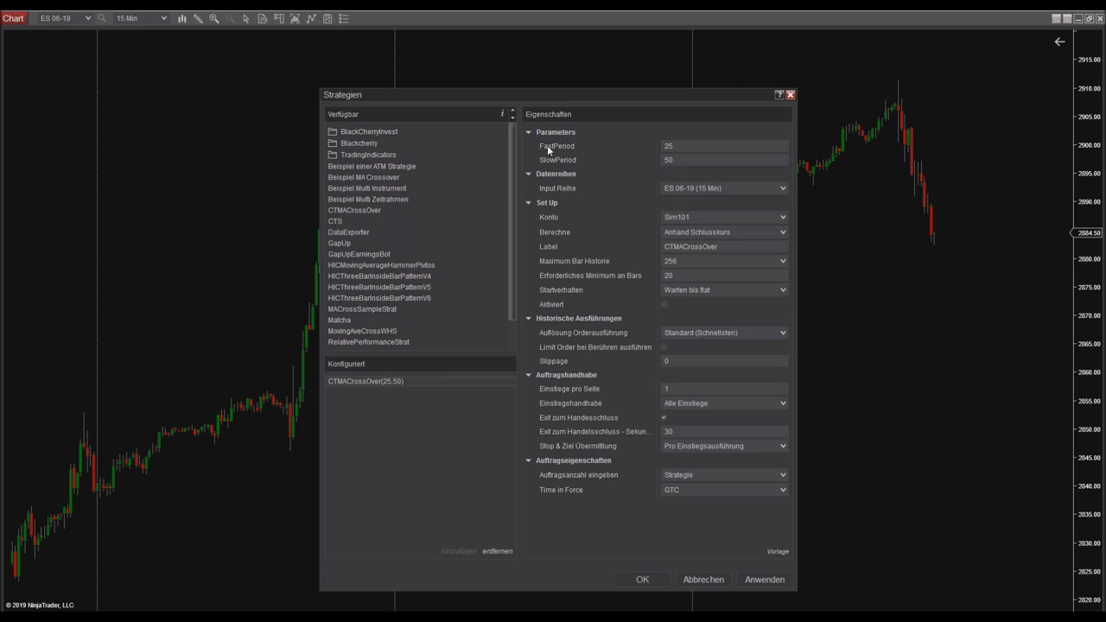
left_click(683, 160)
left_click_drag(580, 91, 543, 63)
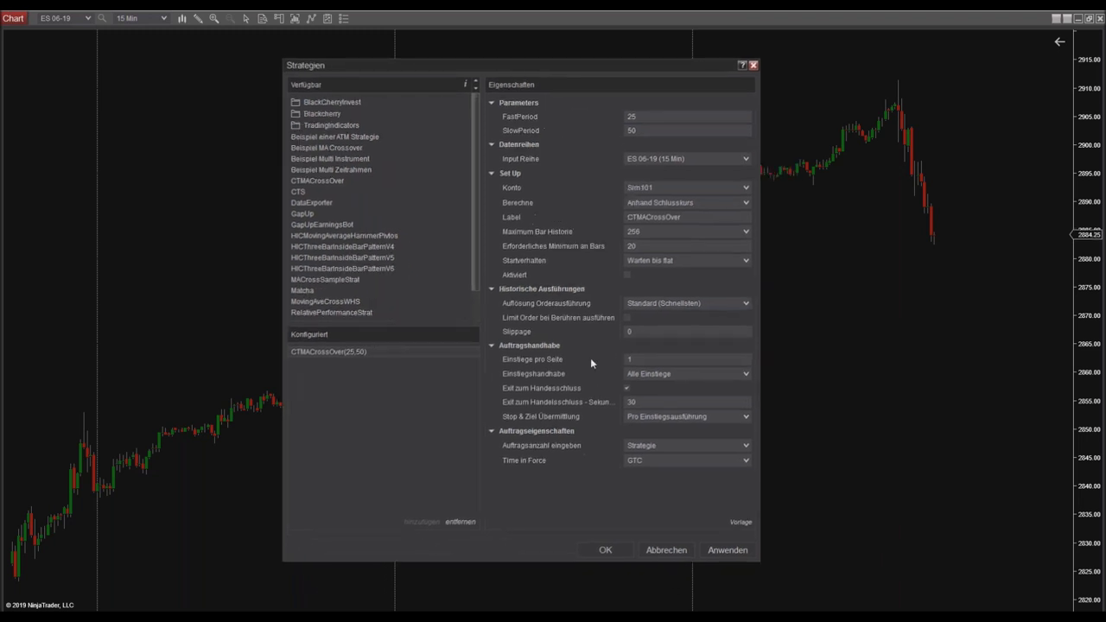
left_click(607, 550)
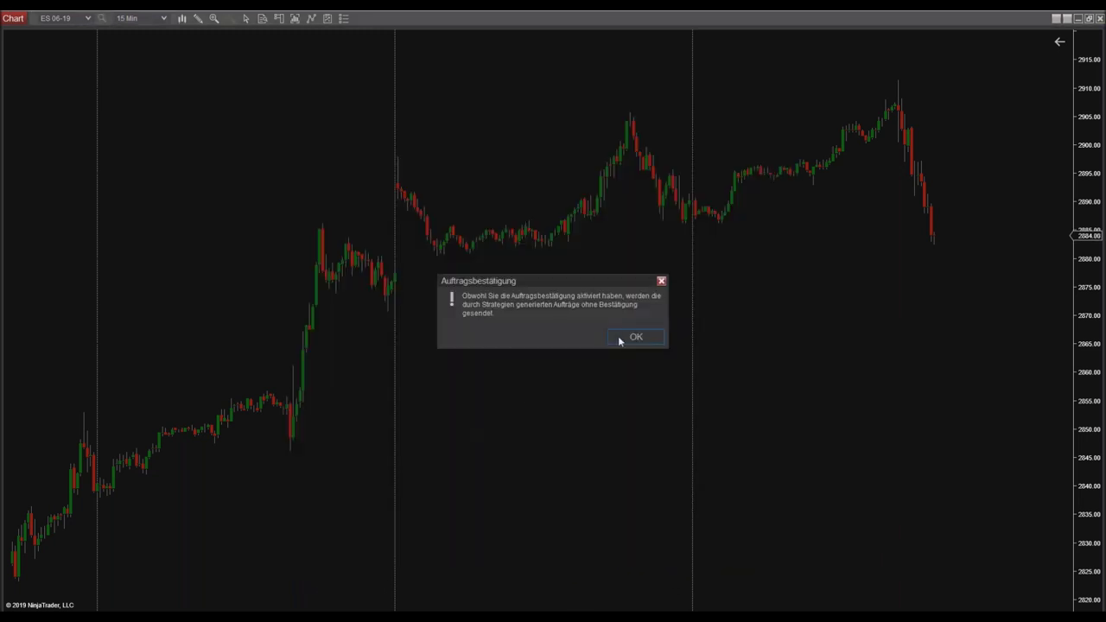
left_click(619, 339)
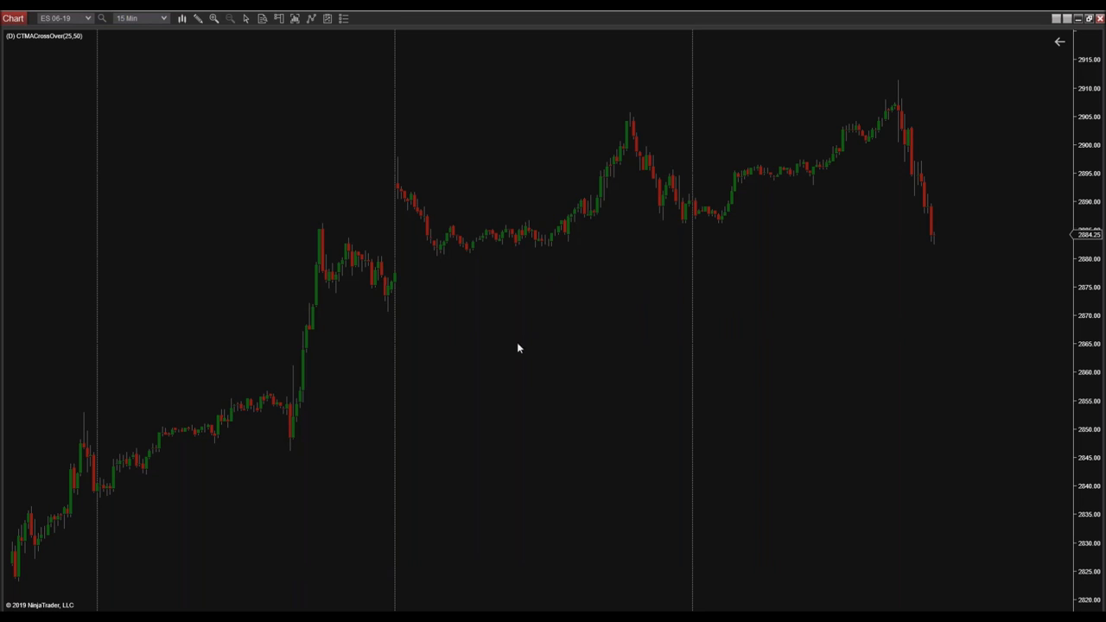
Enable the configured CTMACrossOver(25,50) strategy on the ES 06-19 chart and acknowledge the order confirmation notice
scroll(372, 396, "up", 15)
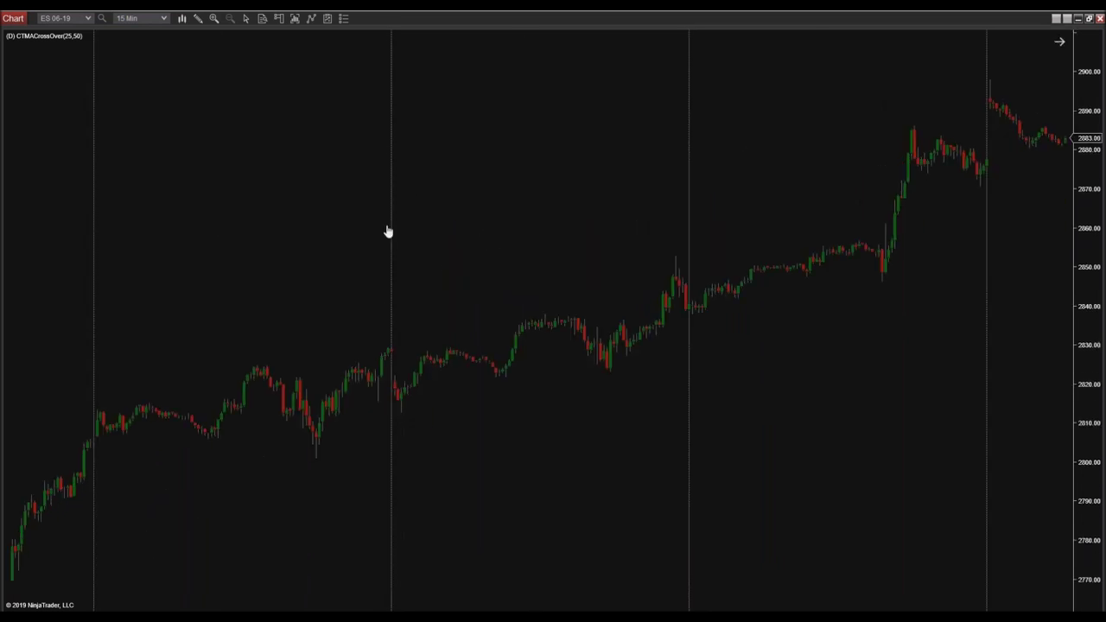
scroll(789, 210, "down", 15)
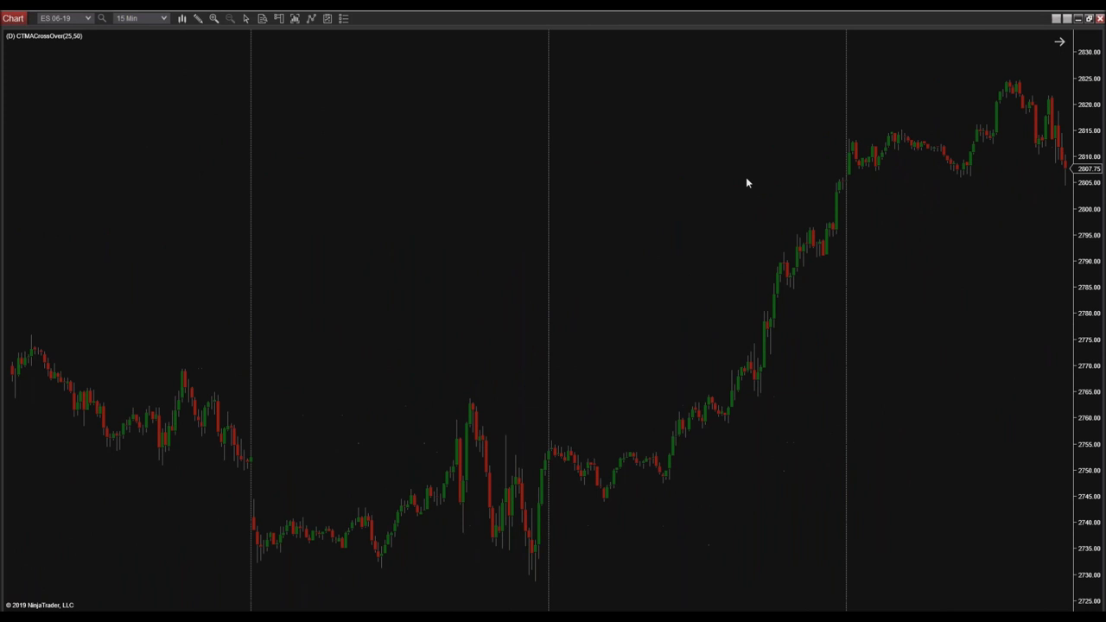
scroll(386, 133, "down", 10)
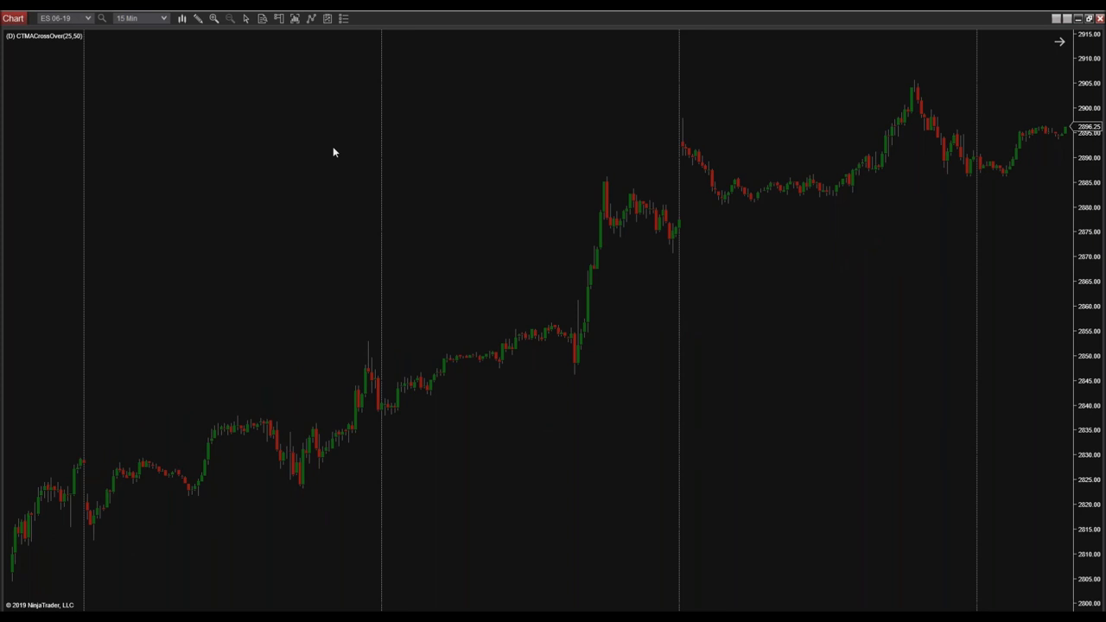
left_click_drag(489, 139, 424, 128)
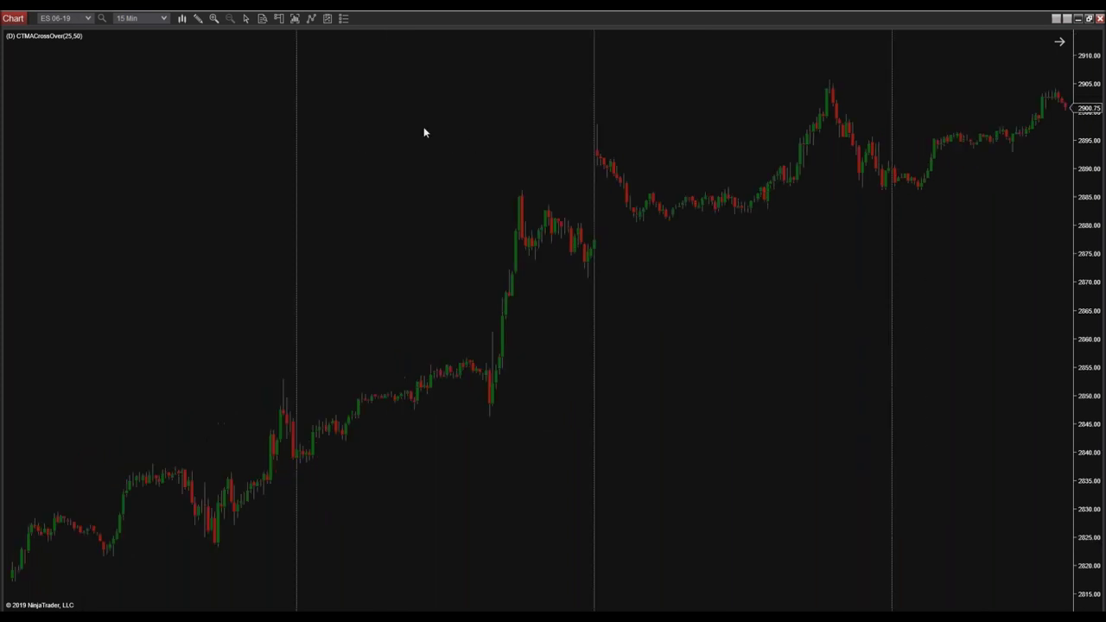
right_click(422, 131)
left_click(493, 210)
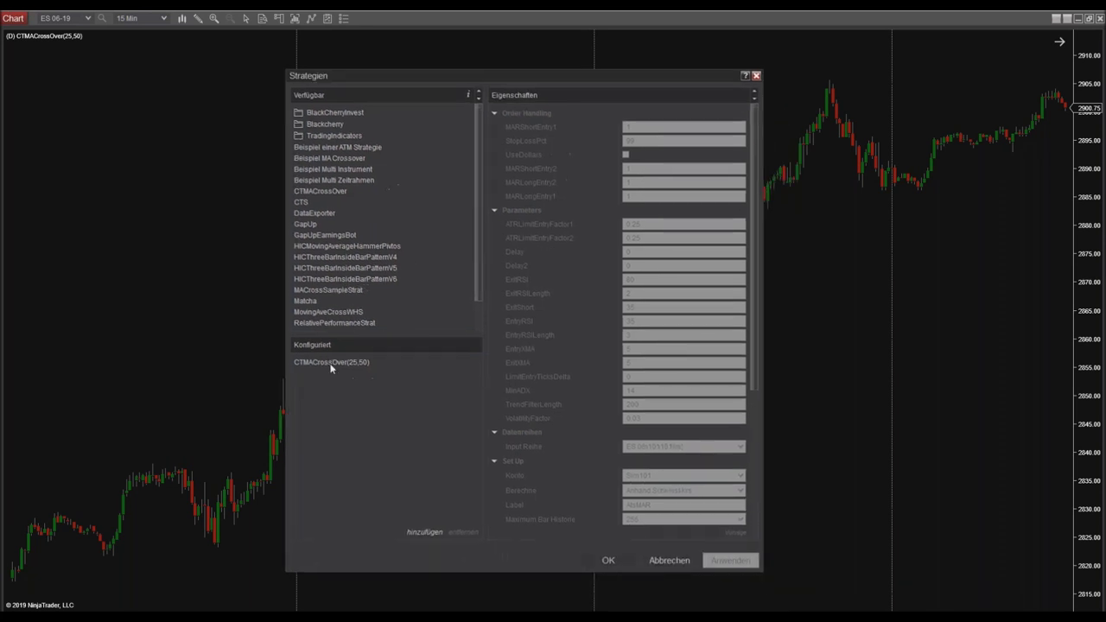
left_click(325, 362)
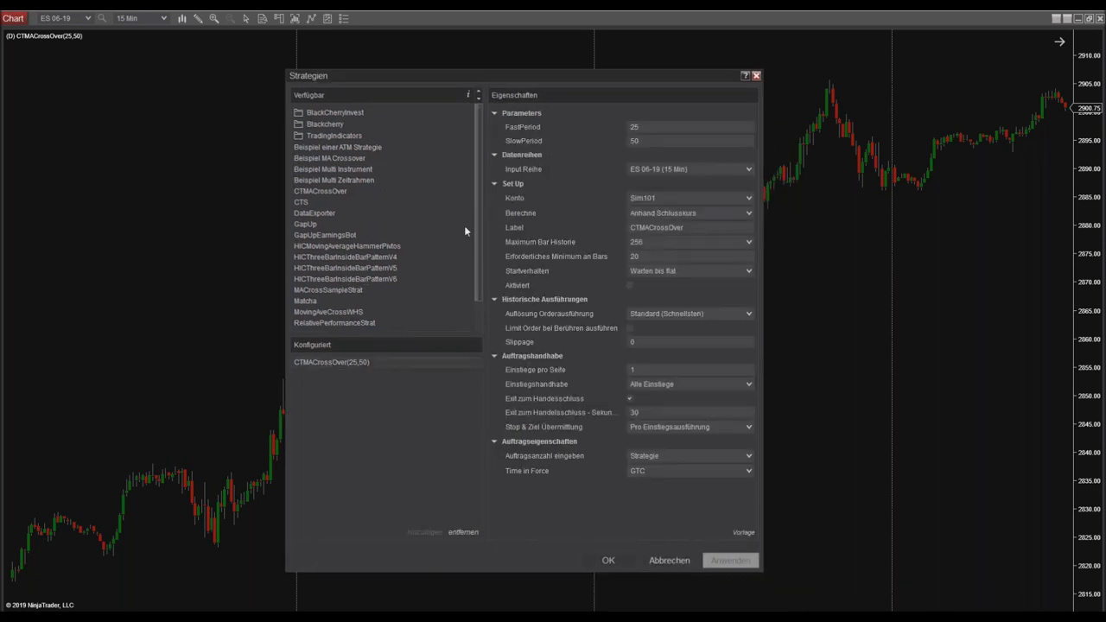
left_click(629, 285)
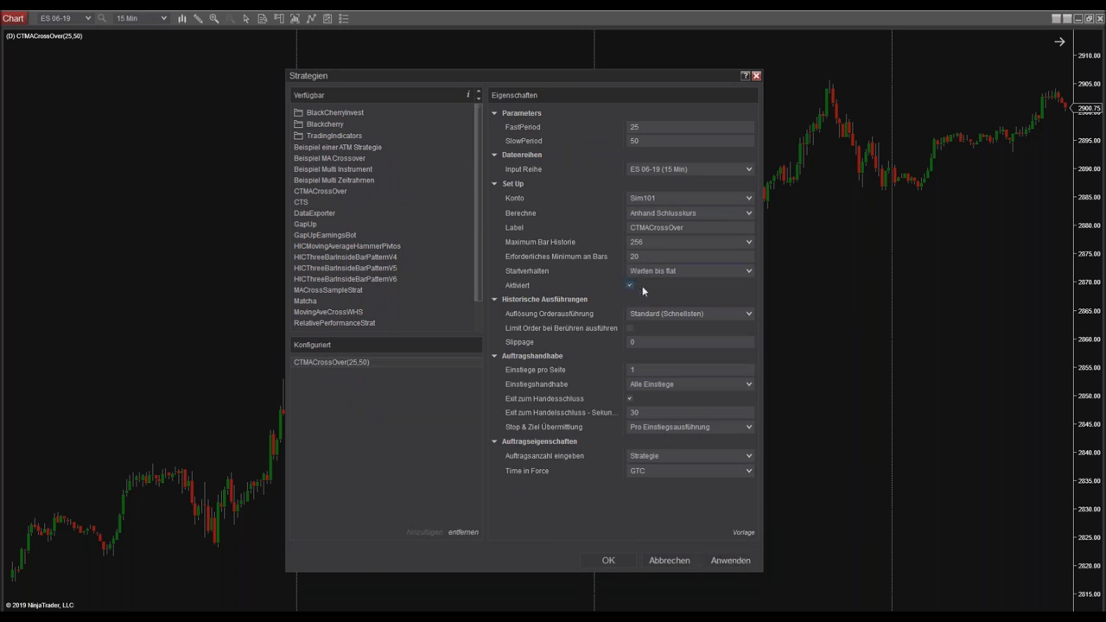
left_click(611, 560)
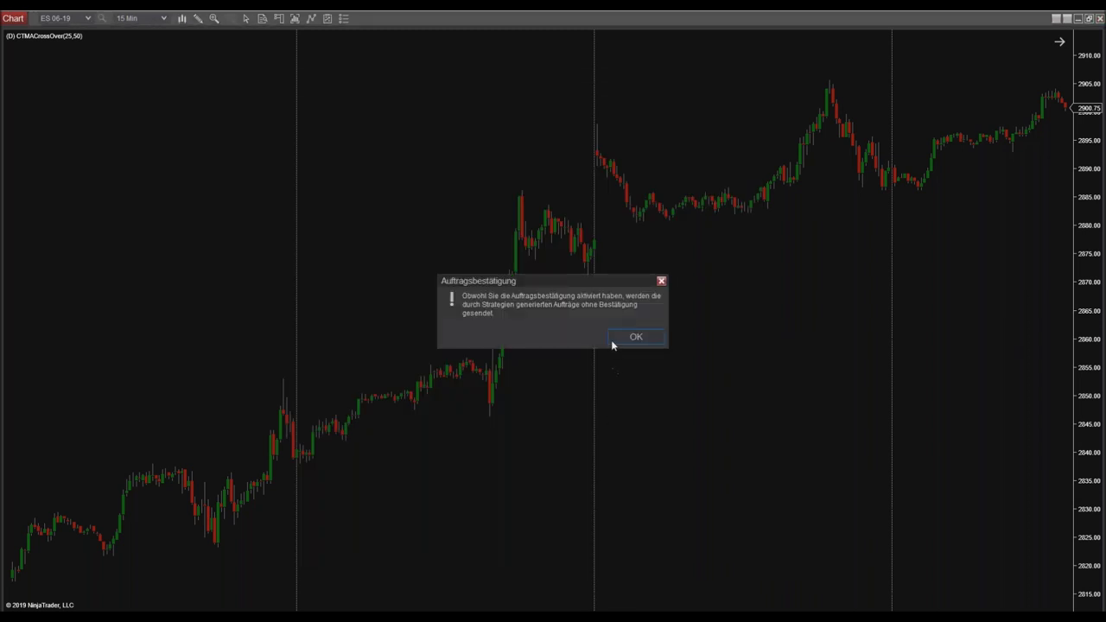
left_click(613, 340)
Examine the strategy's long and short entries, moving-average crossings and session-close exits across the chart history
scroll(424, 501, "up", 10)
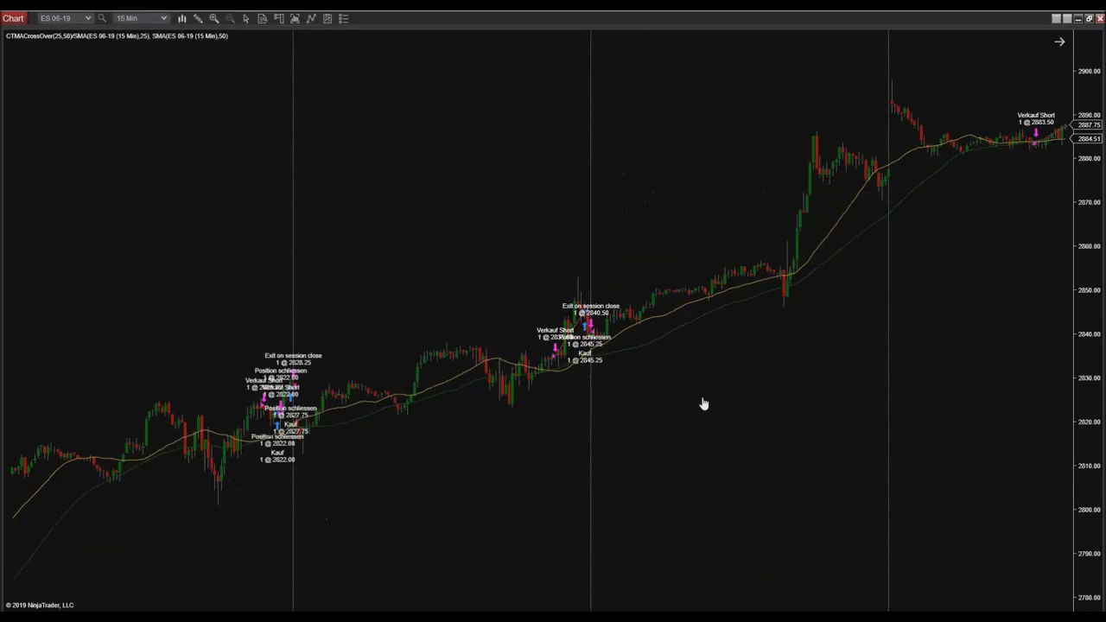
scroll(267, 276, "up", 6)
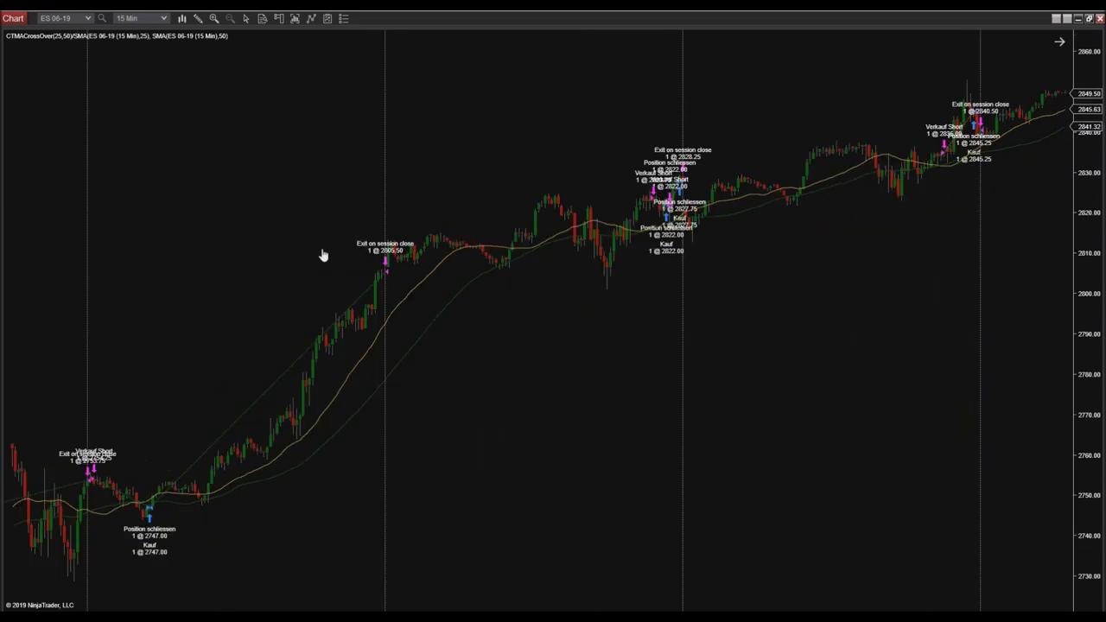
scroll(562, 217, "up", 10)
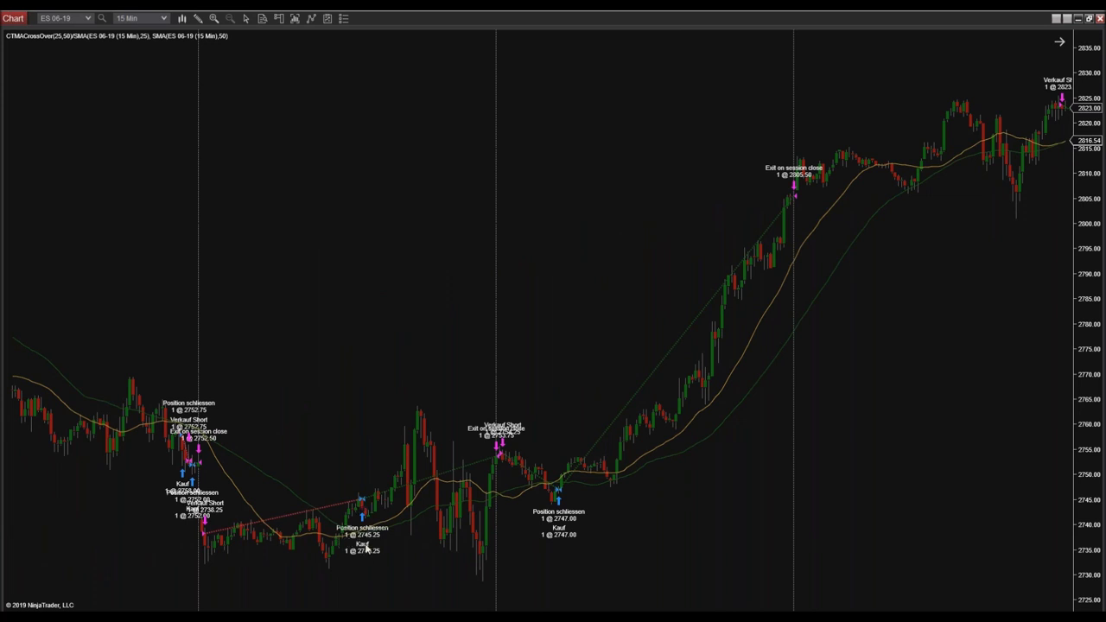
scroll(299, 410, "left", 10)
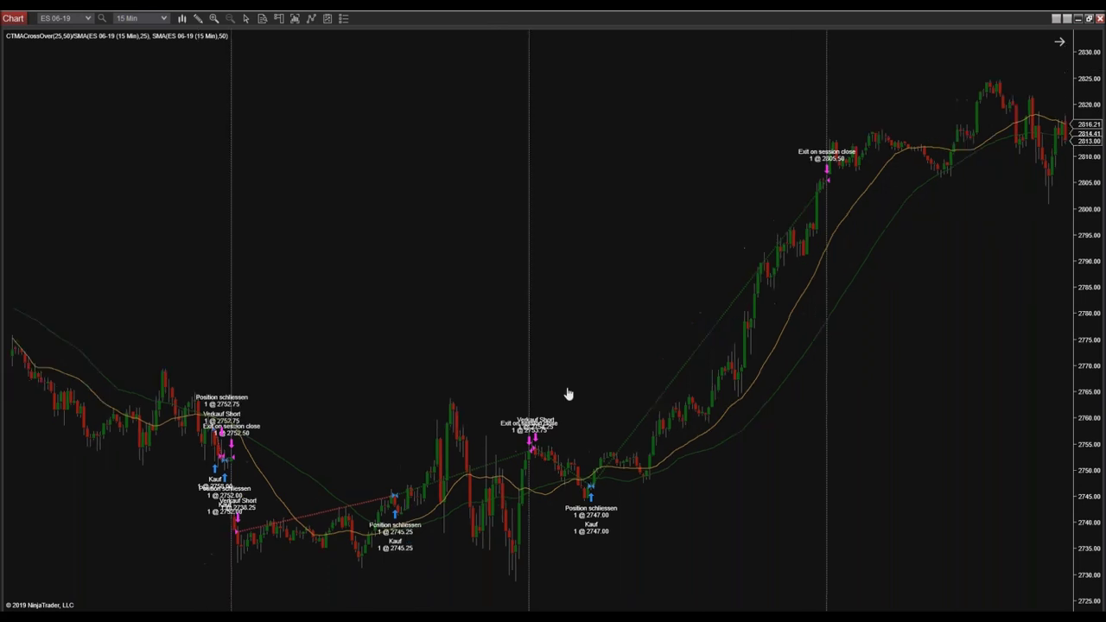
scroll(353, 352, "left", 15)
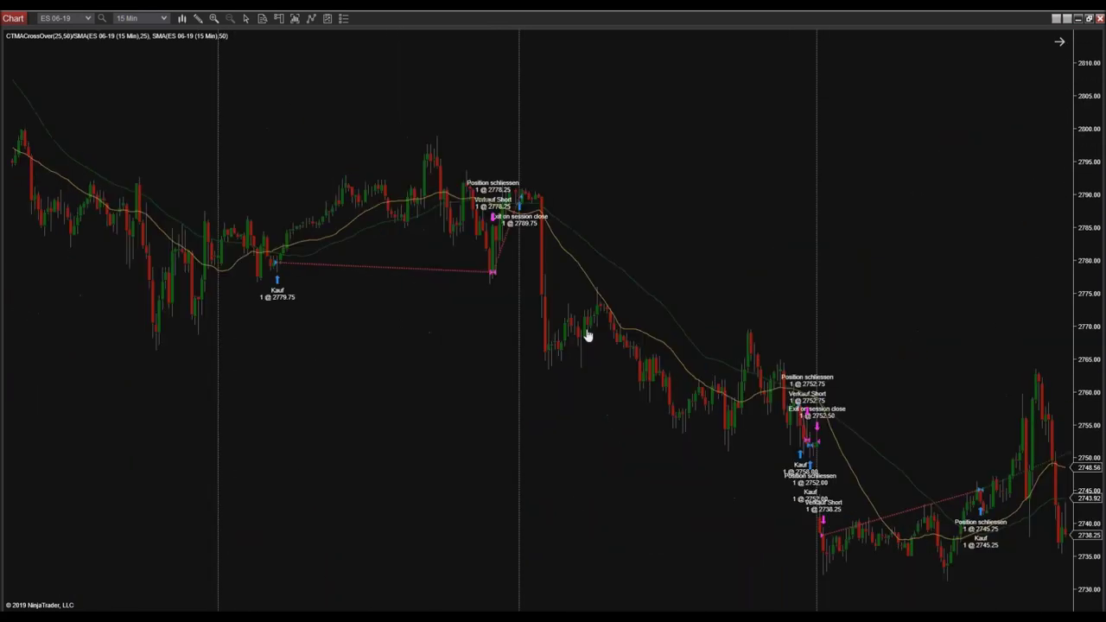
scroll(329, 346, "left", 8)
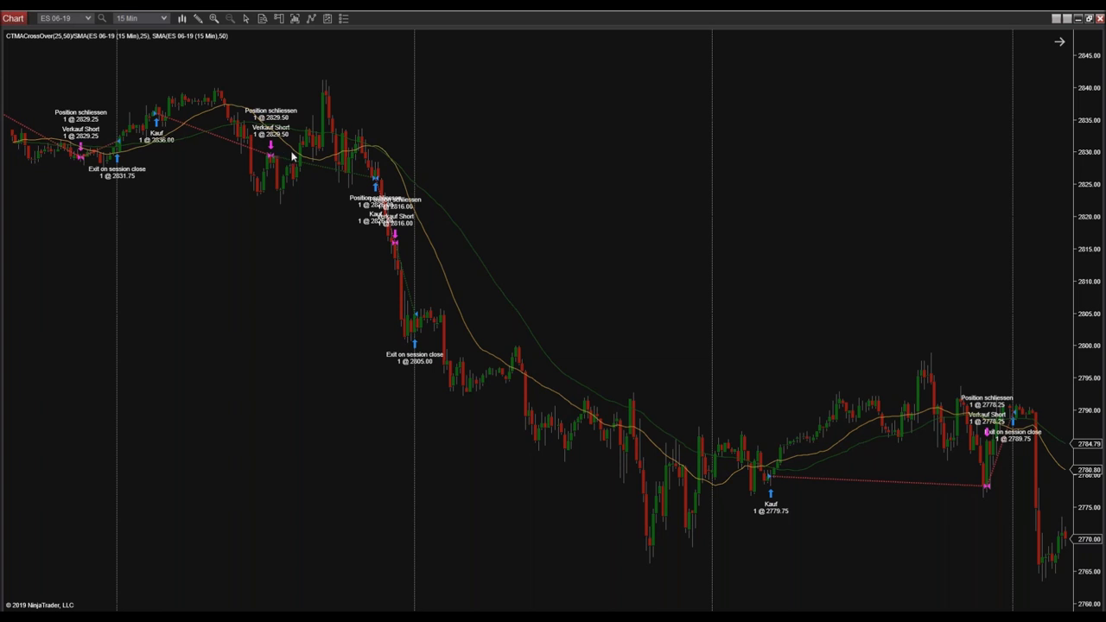
scroll(510, 221, "down", 3)
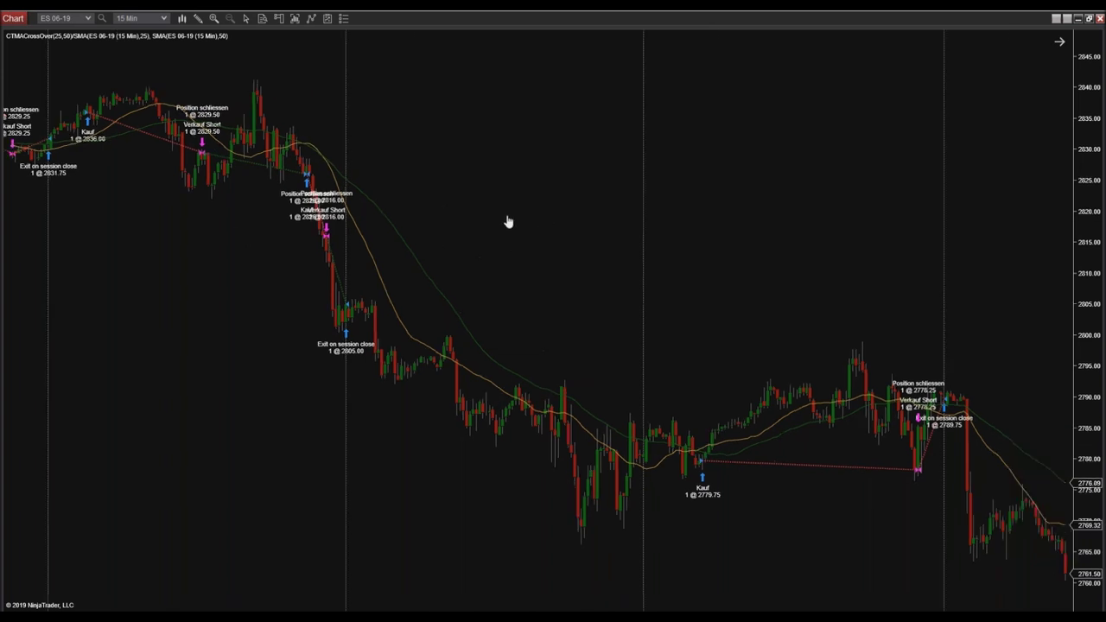
scroll(507, 222, "down", 1)
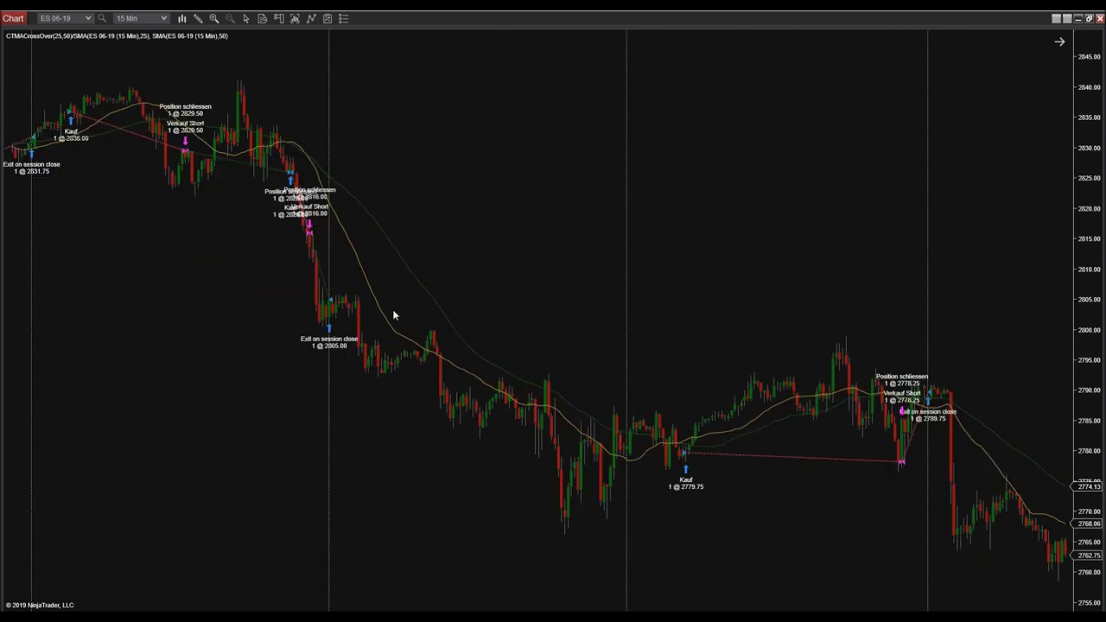
Deactivate the configured CTMACrossOver(25,50) strategy and apply the change so its settings can be edited
right_click(464, 150)
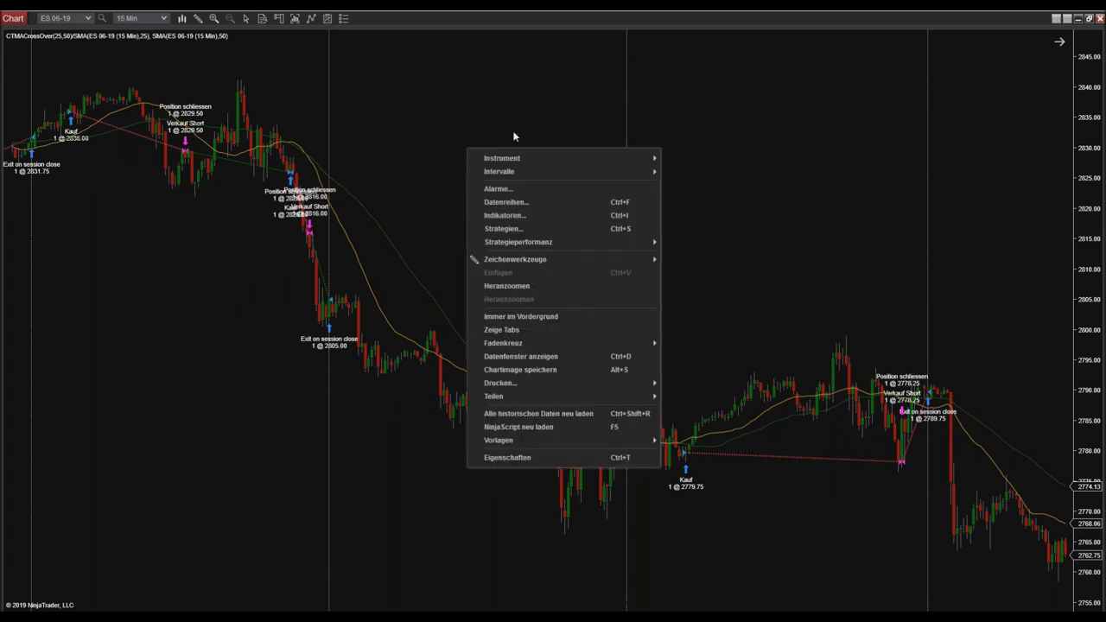
left_click(505, 228)
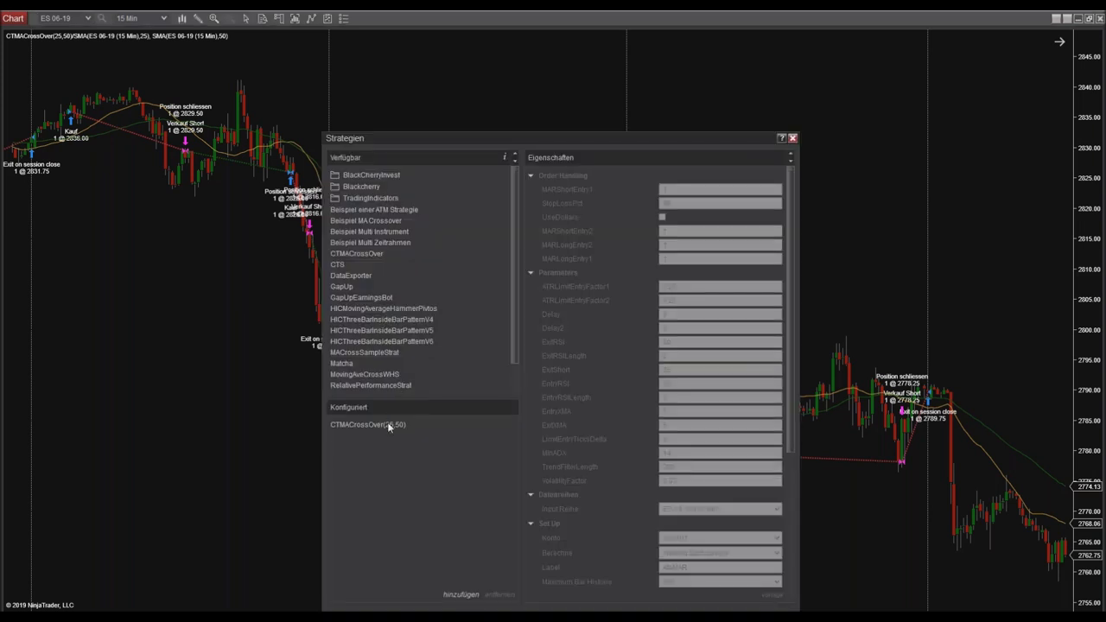
left_click(387, 423)
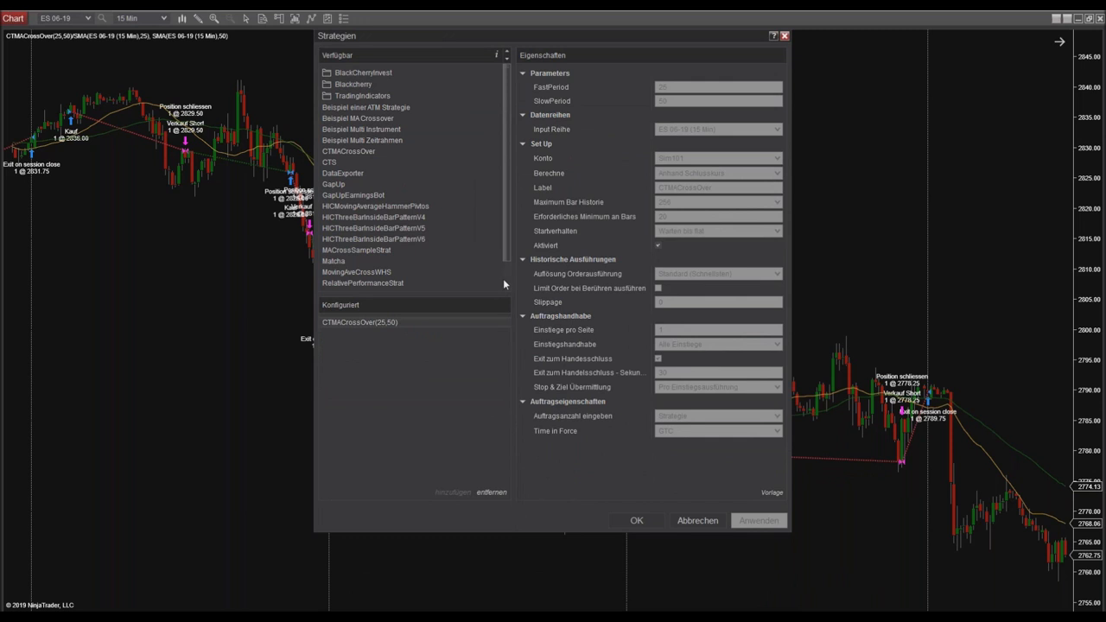
left_click(657, 246)
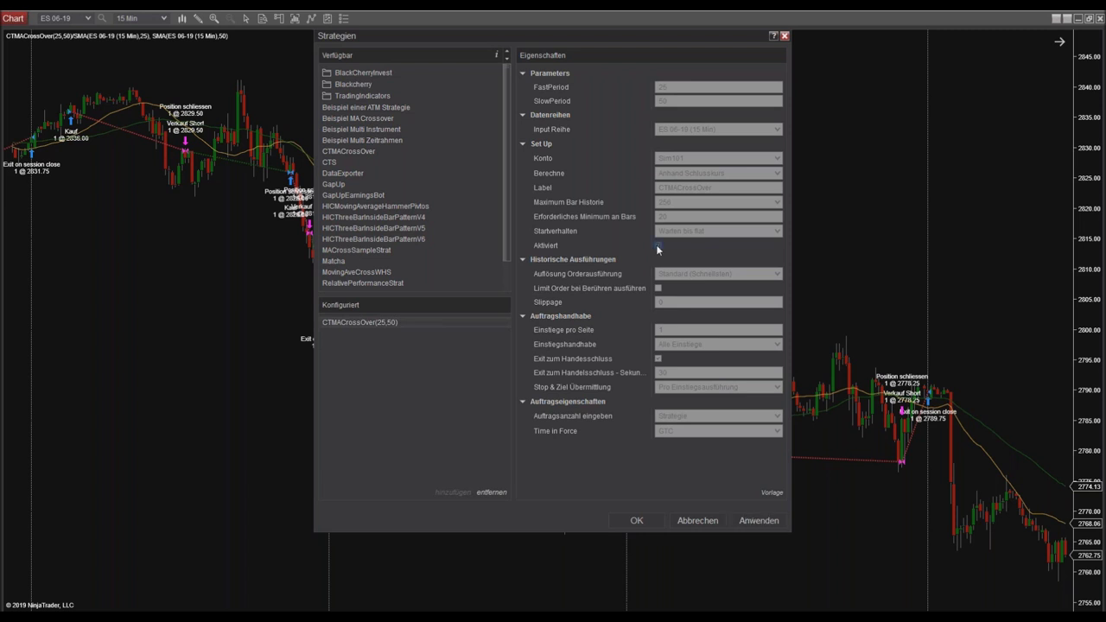
left_click(756, 521)
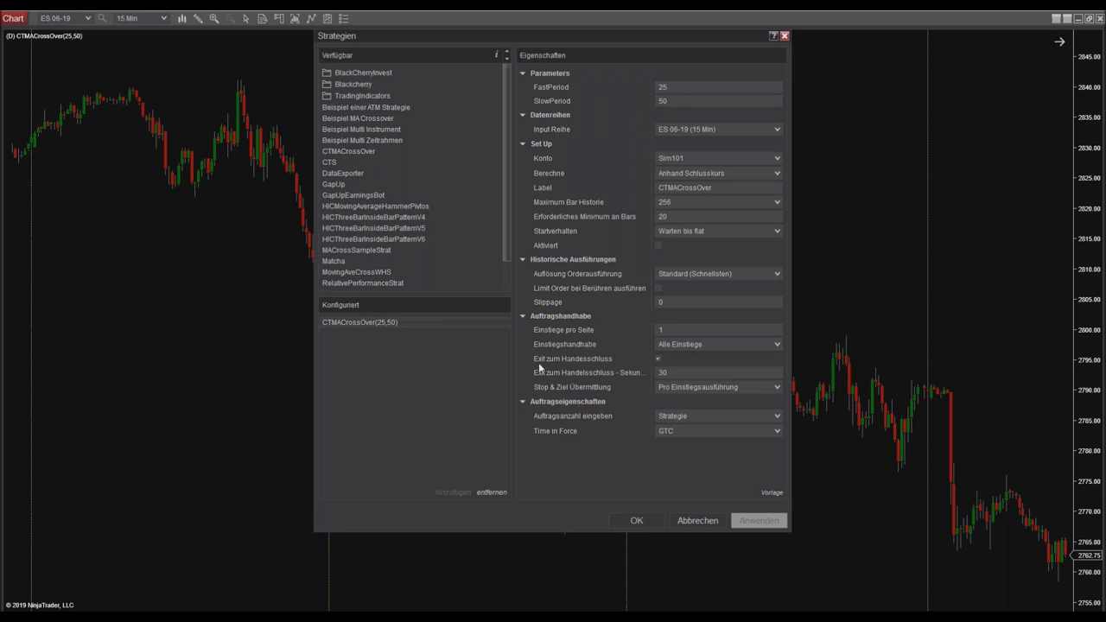
Turn off Exit zum Handesschluss for CTMACrossOver, reactivate the strategy and acknowledge the order confirmation notice
left_click(658, 359)
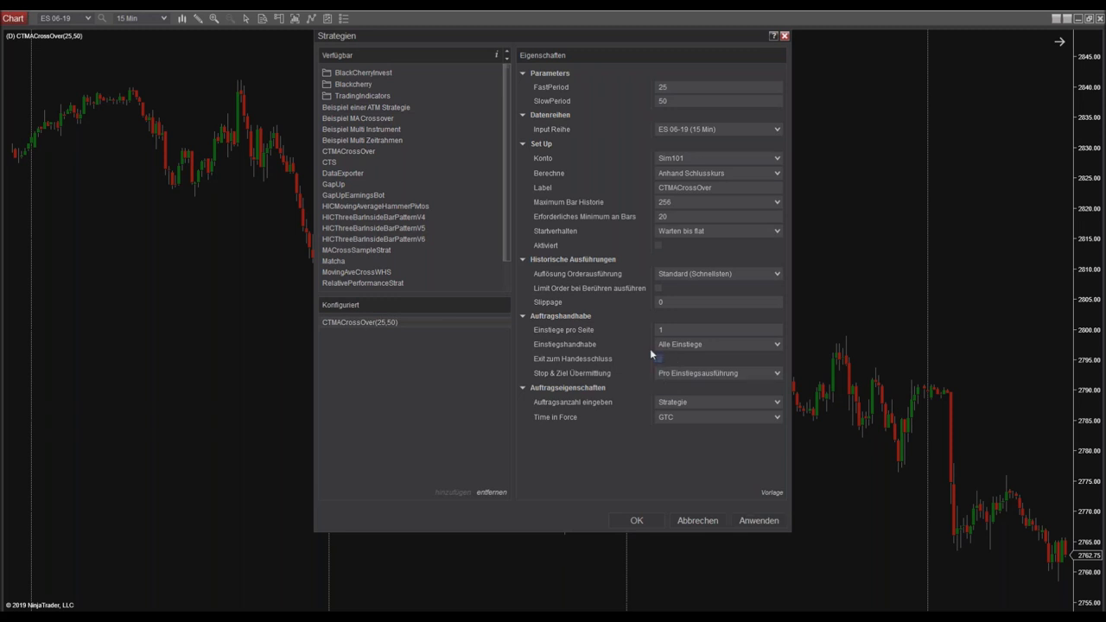
left_click(646, 519)
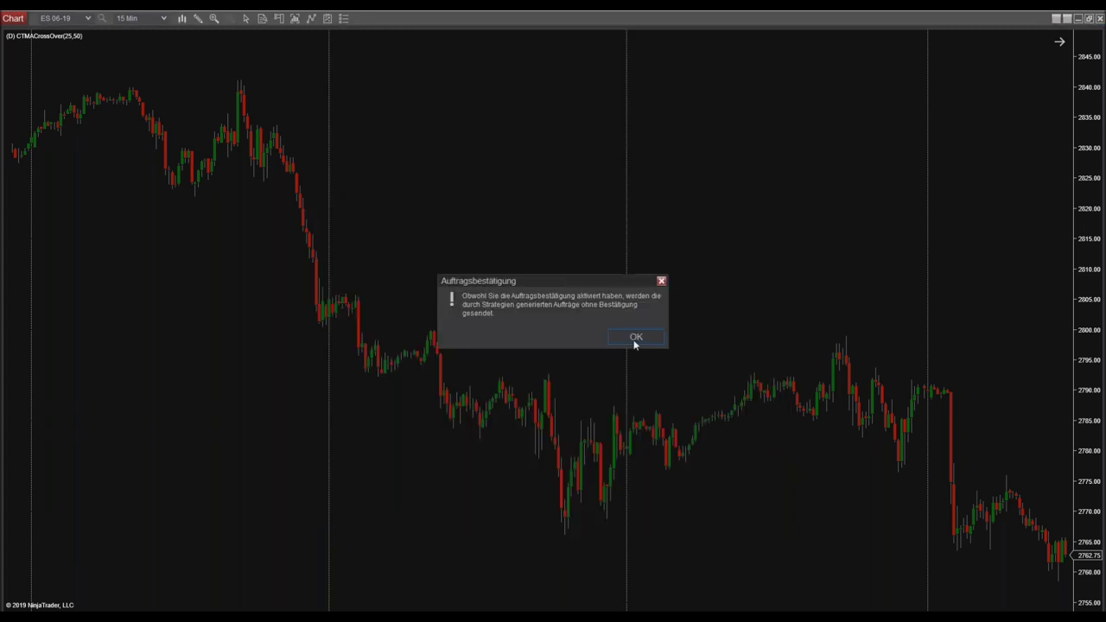
left_click(635, 338)
Open the historical performance report for CTMACrossOver(25,50), review its summary in a maximized window and return to the chart
left_click_drag(698, 288, 423, 352)
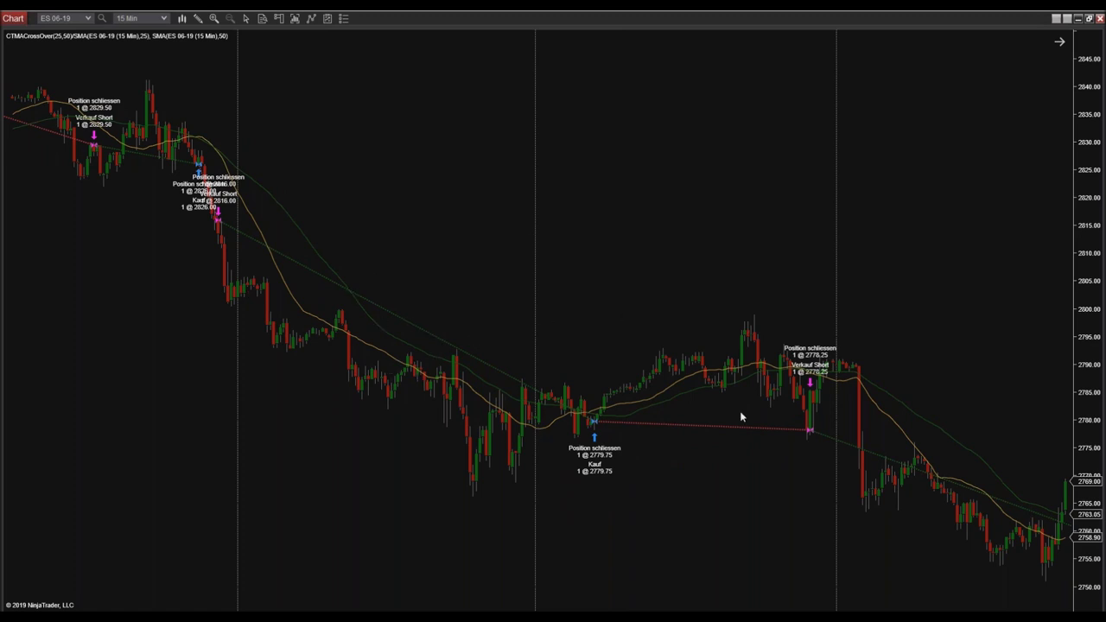
scroll(950, 271, "down", 10)
scroll(810, 237, "down", 8)
scroll(397, 194, "up", 8)
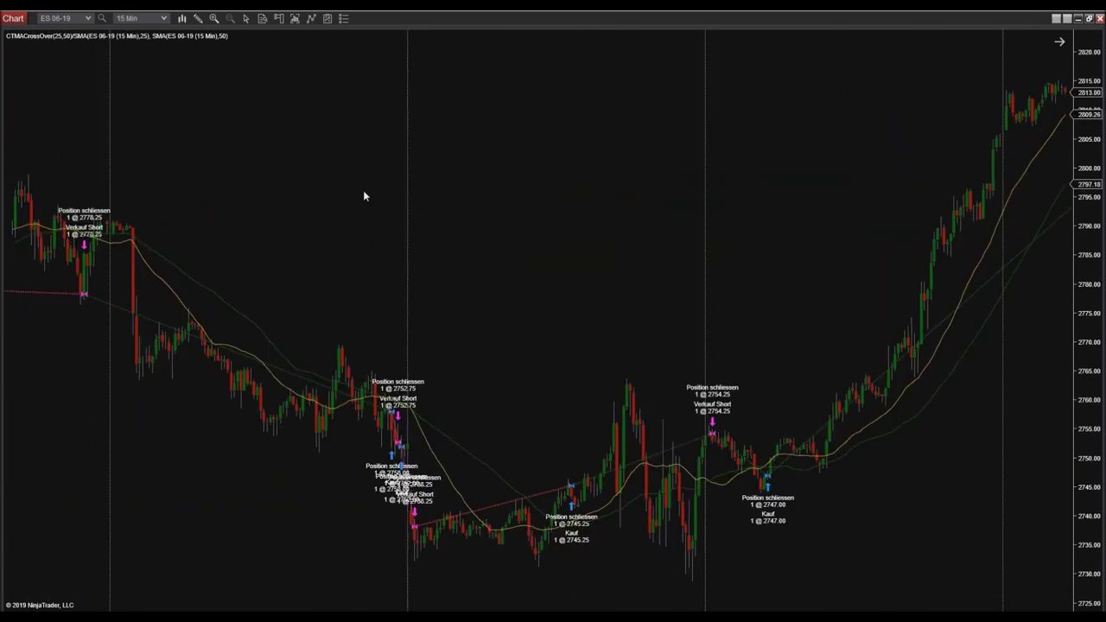
scroll(496, 190, "up", 4)
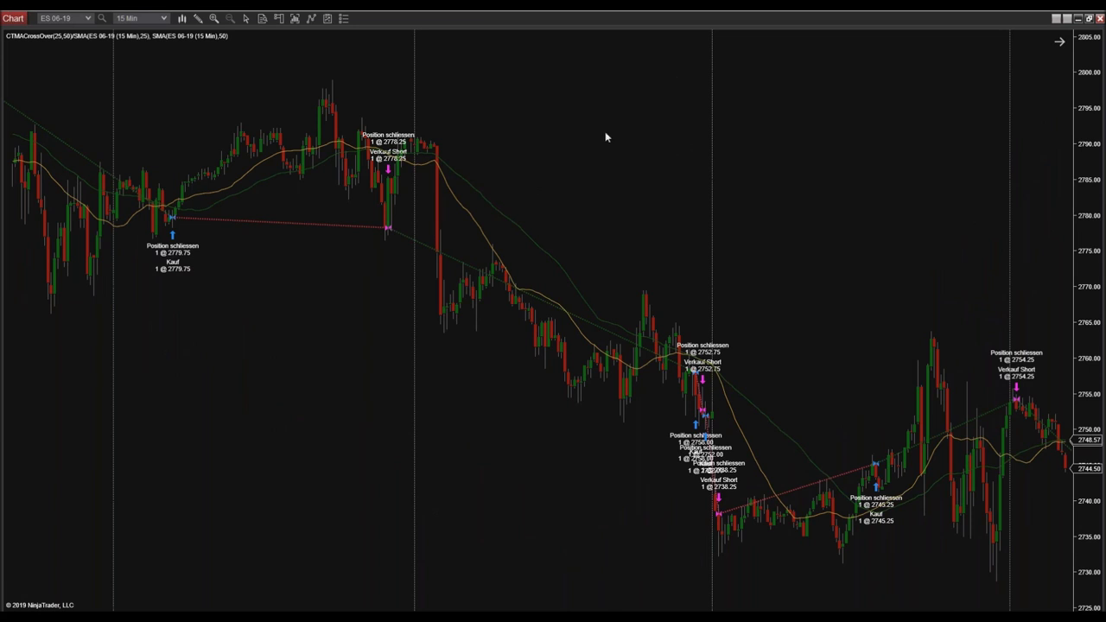
right_click(561, 118)
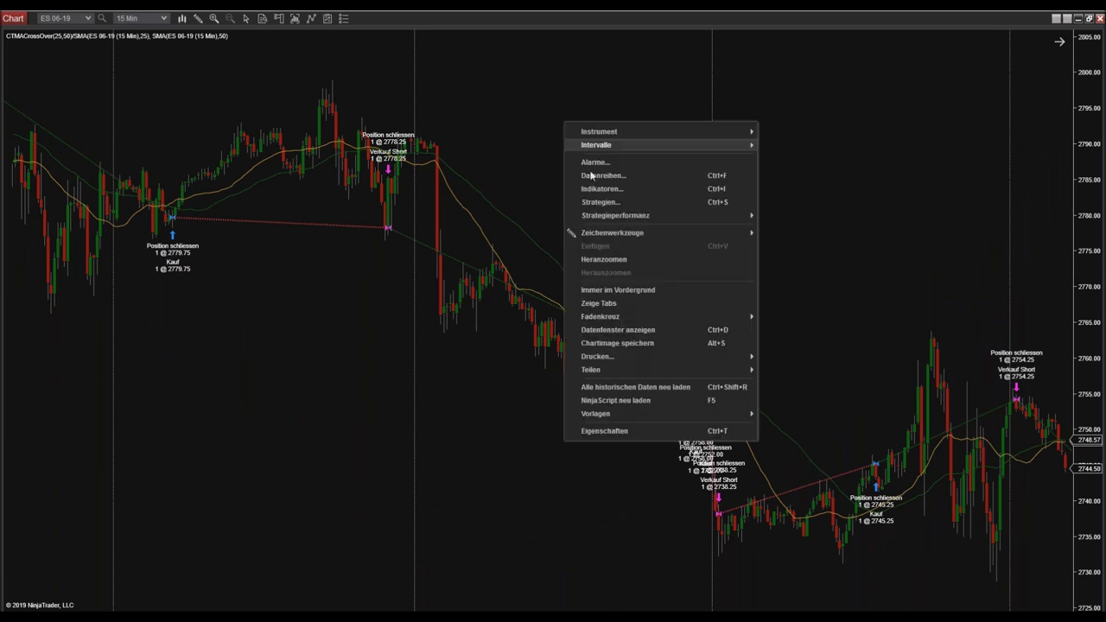
mouse_move(586, 217)
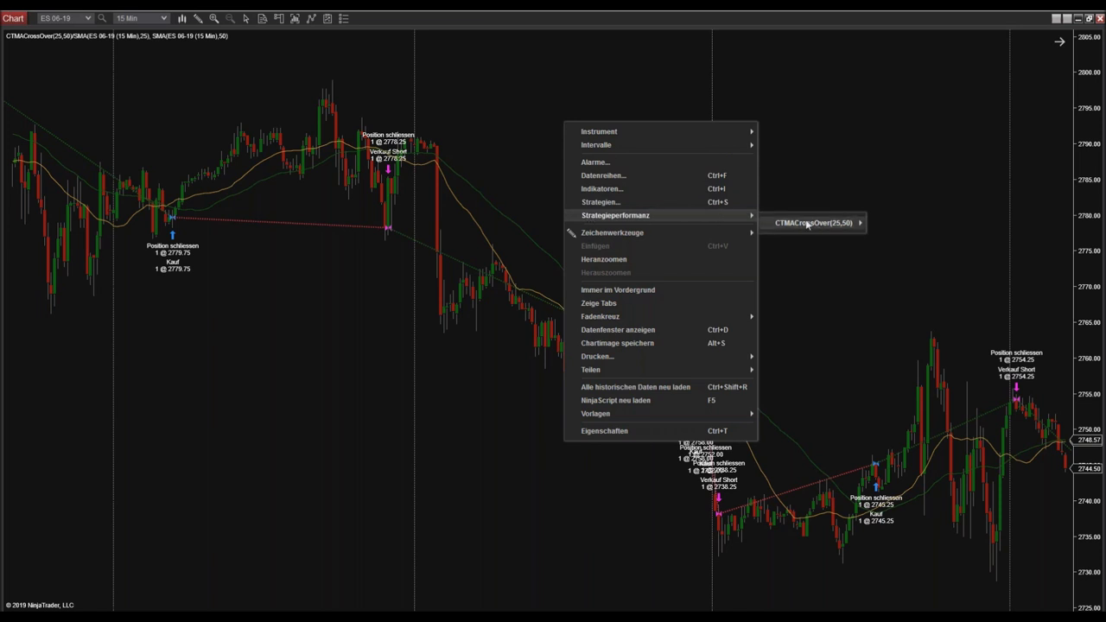
mouse_move(809, 223)
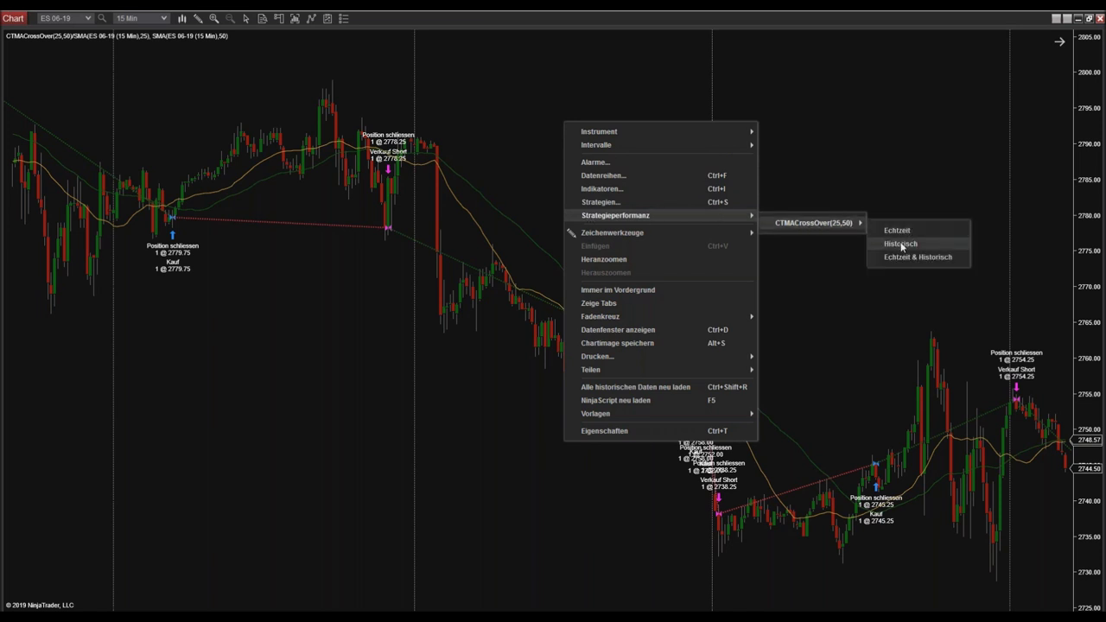
left_click(900, 244)
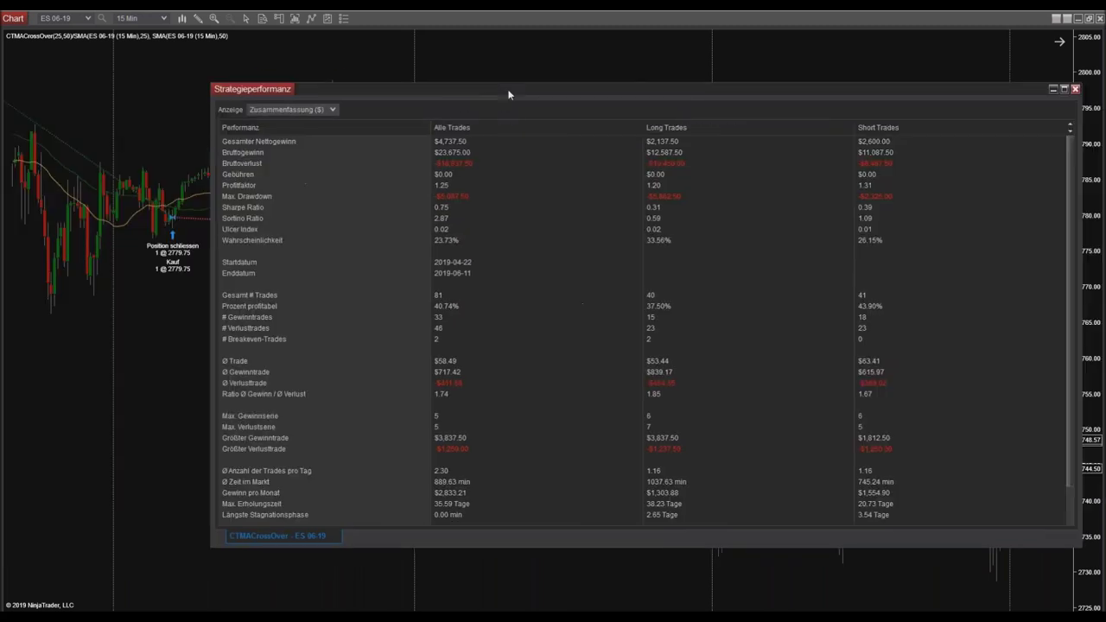
double_click(509, 94)
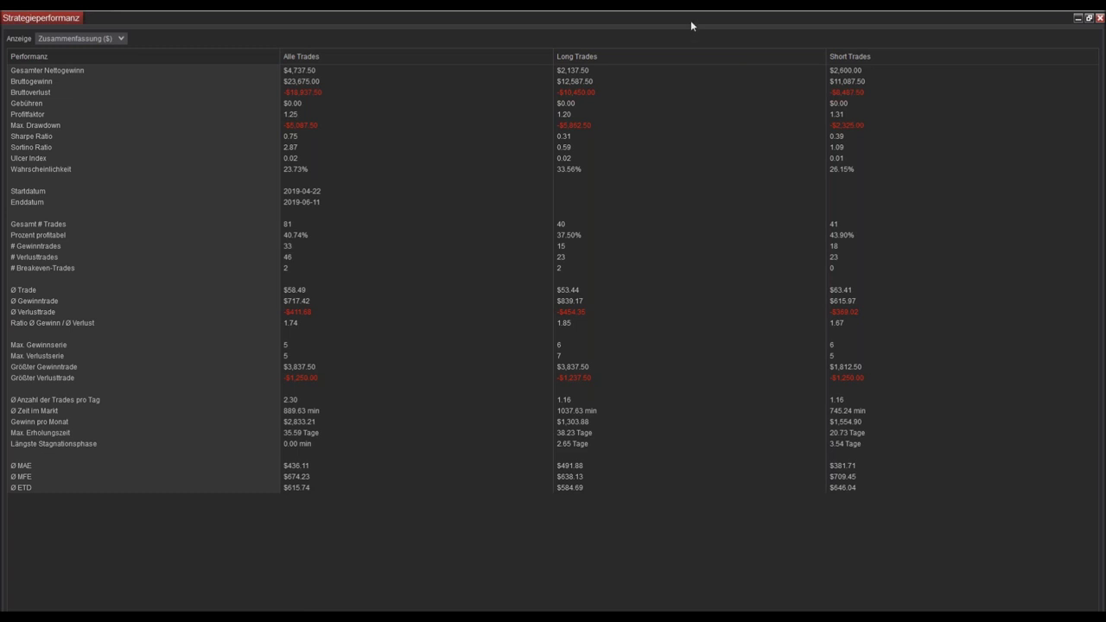
double_click(600, 19)
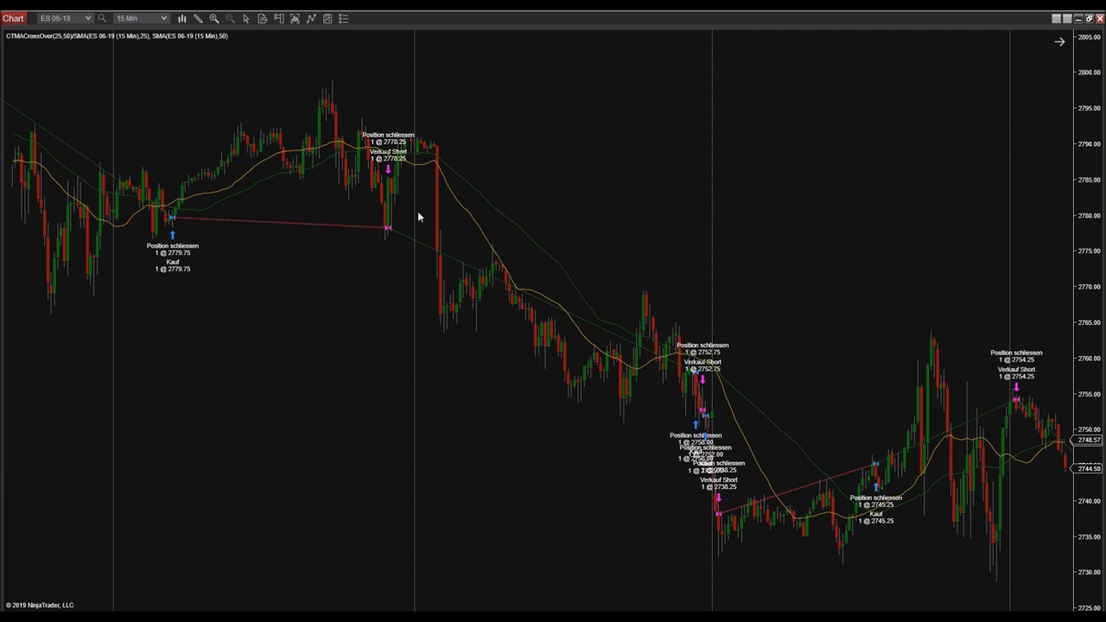
Deactivate the configured CTMACrossOver(25,50) strategy on the ES 06-19 chart and apply the change to unlock its settings
right_click(508, 123)
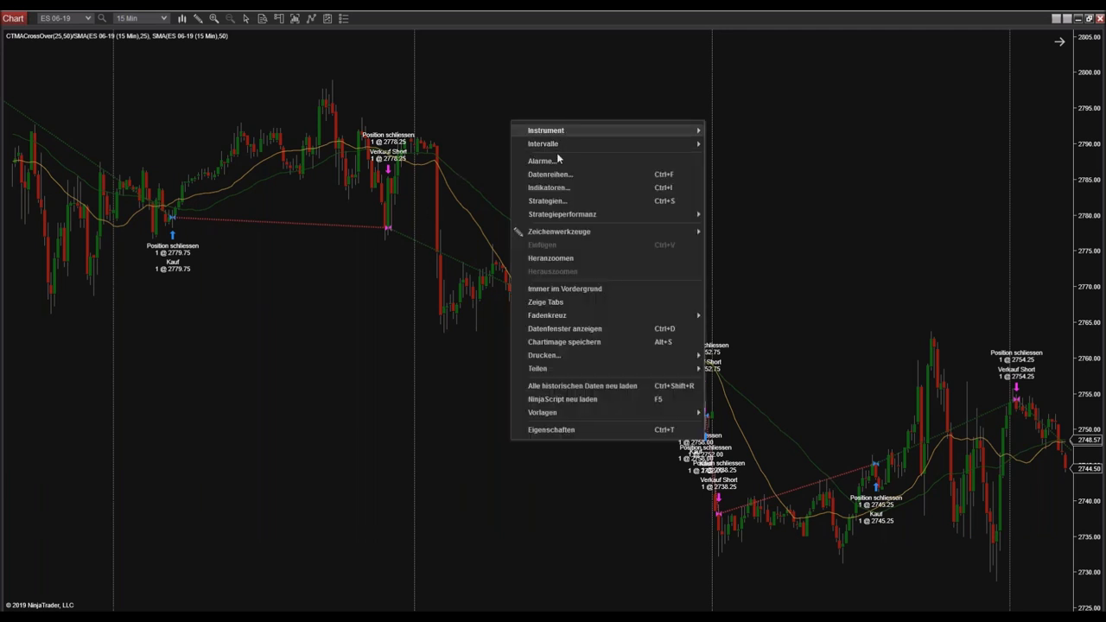
left_click(553, 202)
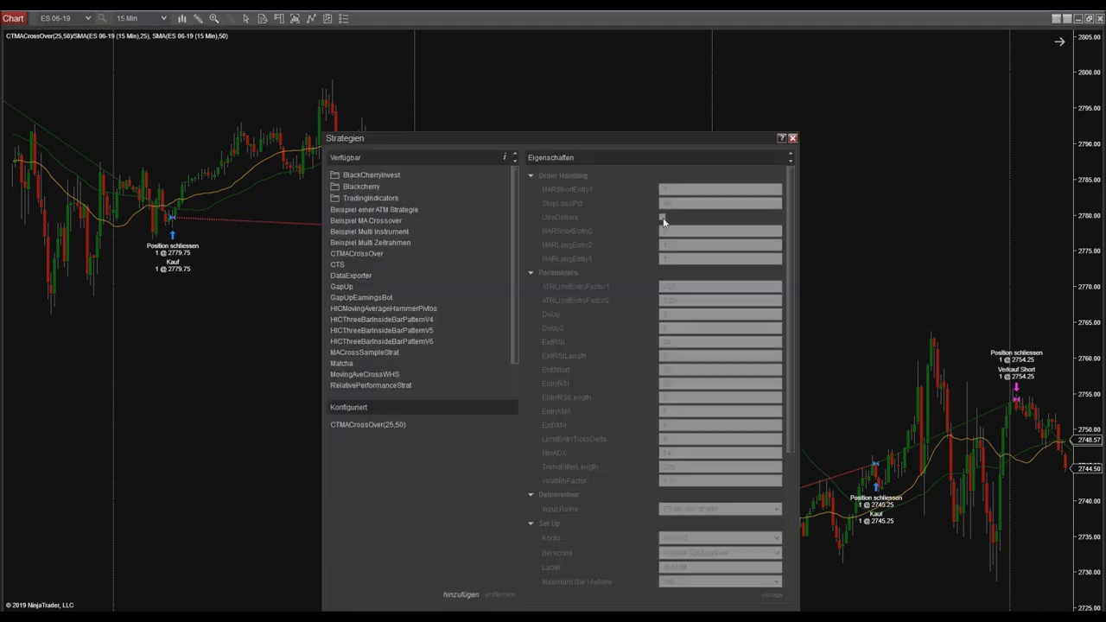
left_click_drag(611, 143, 638, 63)
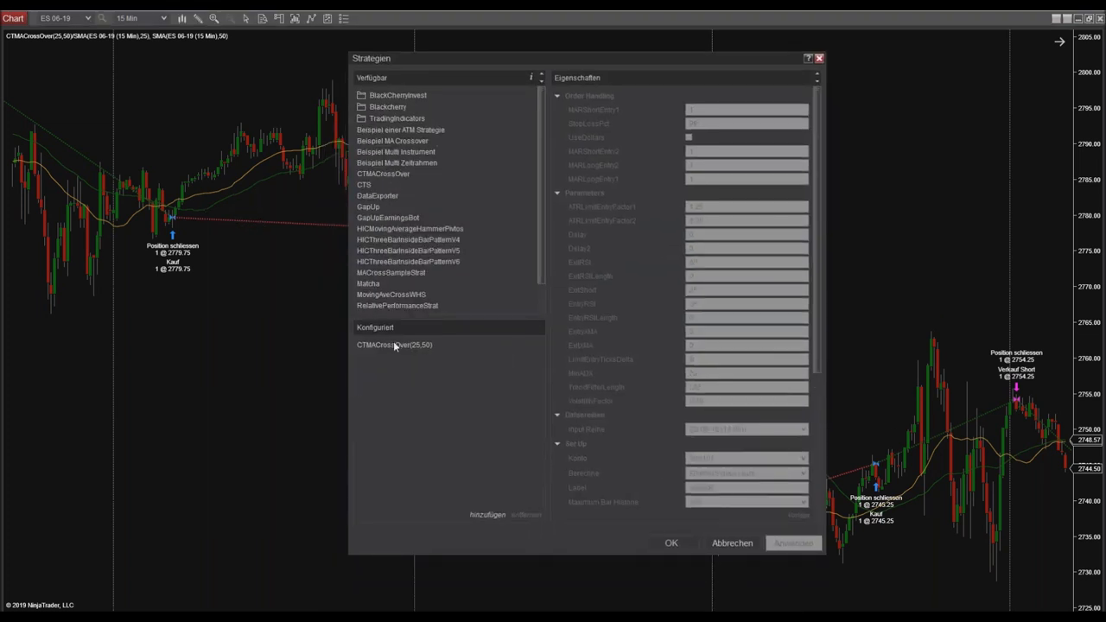
left_click(399, 344)
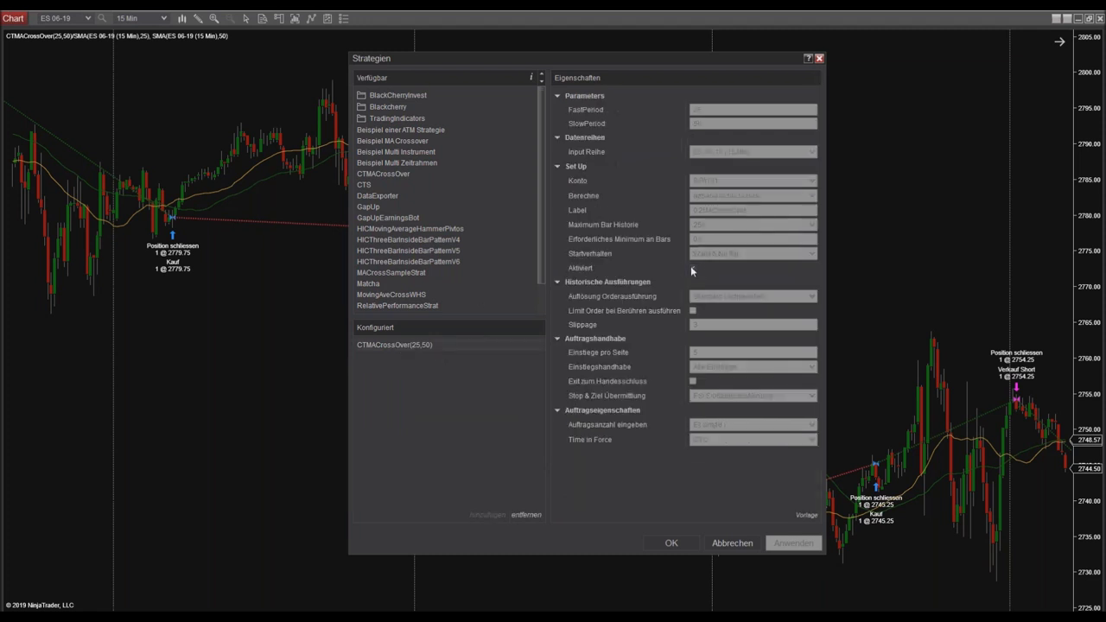
left_click(792, 543)
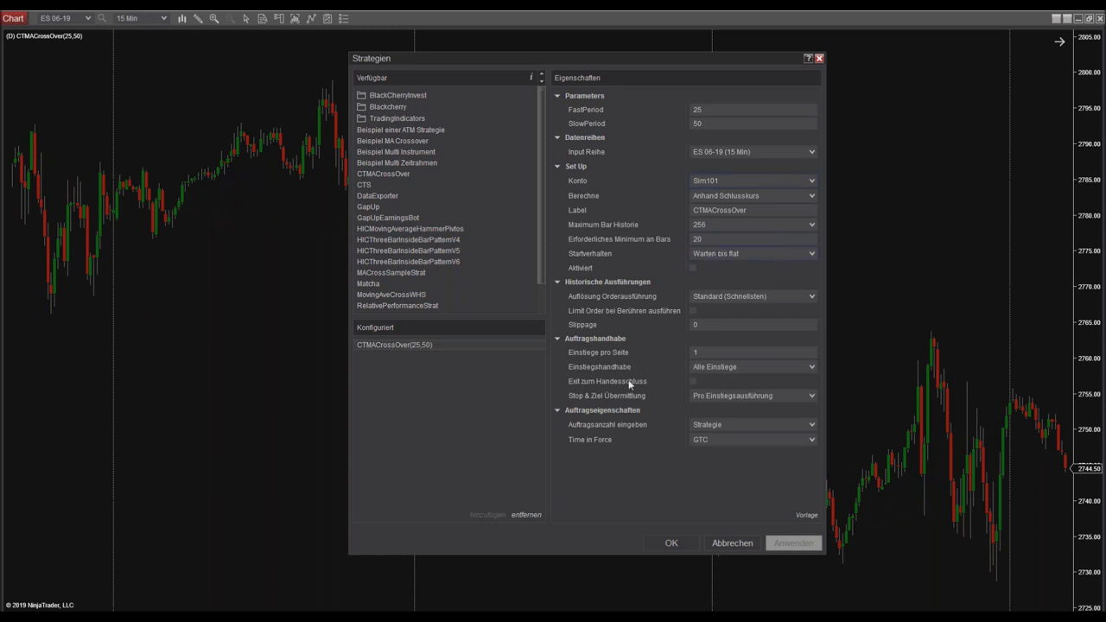
Turn on Exit zum Handesschluss for CTMACrossOver(25,50), reactivate the strategy and acknowledge the order confirmation notice
left_click(692, 381)
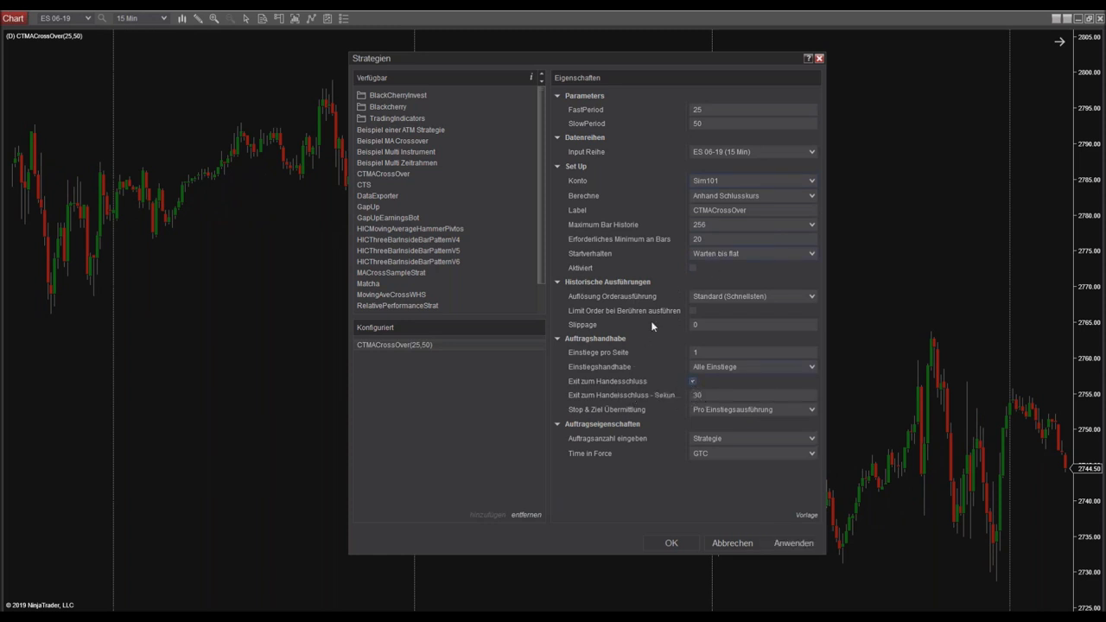
left_click(673, 542)
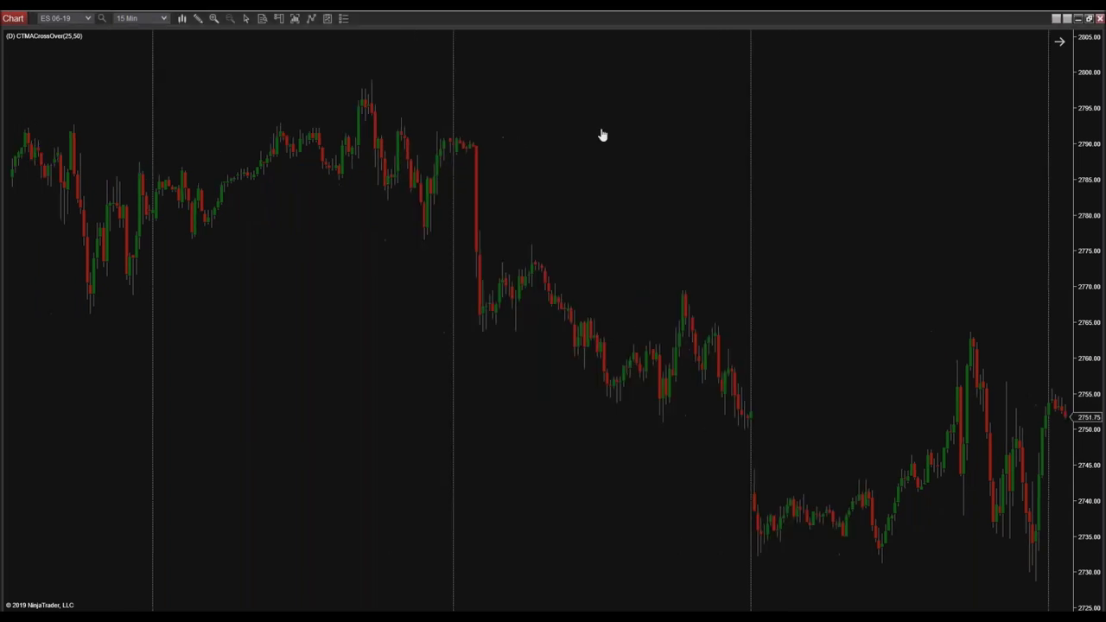
right_click(572, 133)
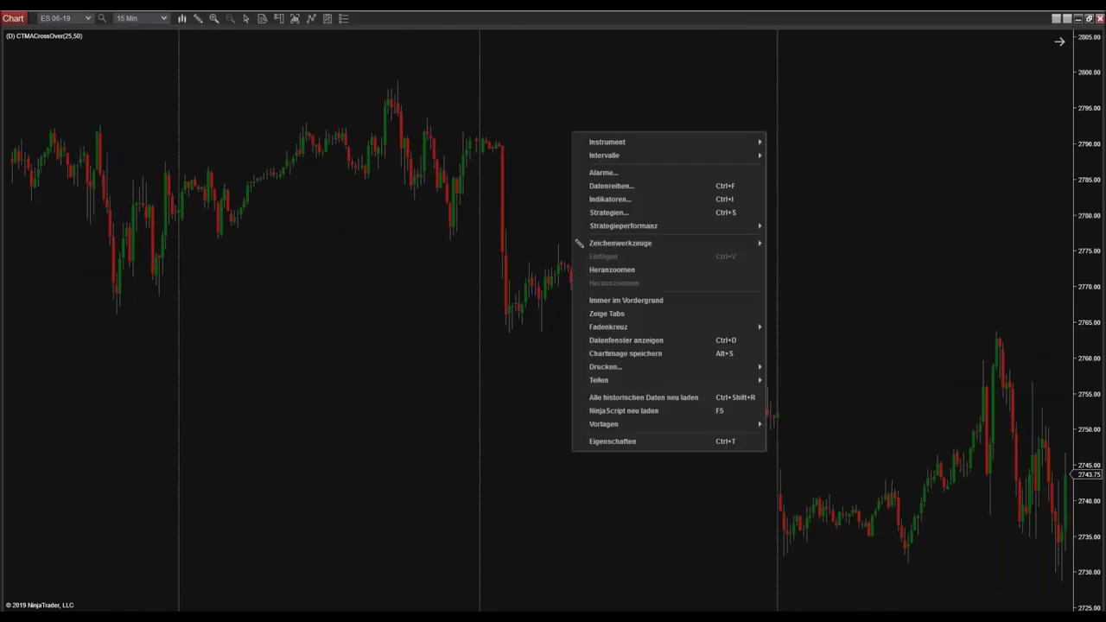
mouse_move(647, 232)
left_click(631, 213)
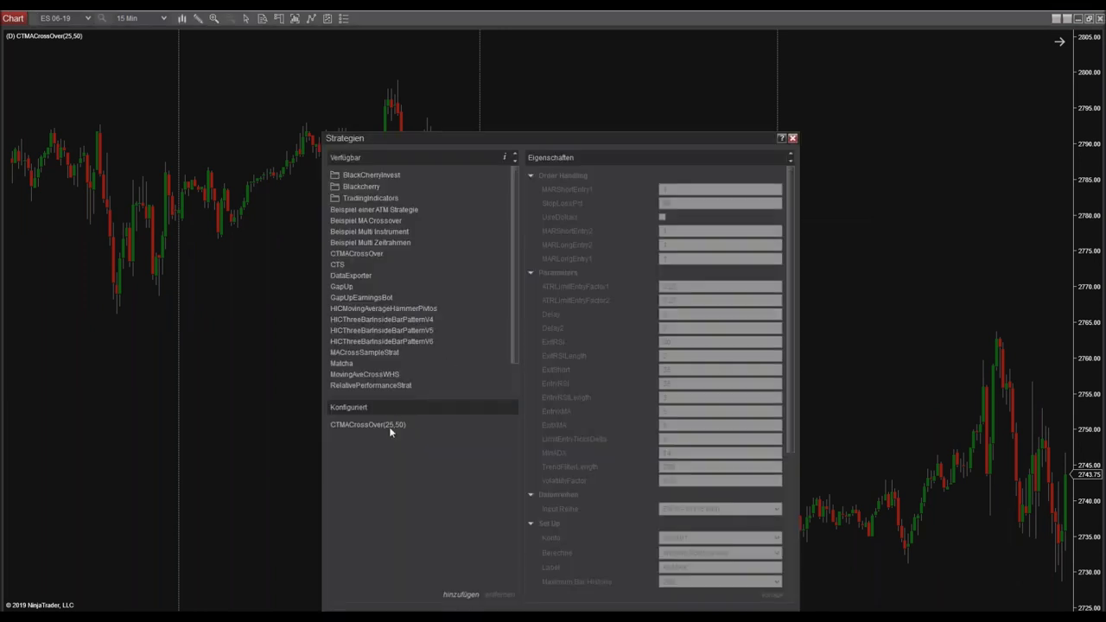
left_click(395, 424)
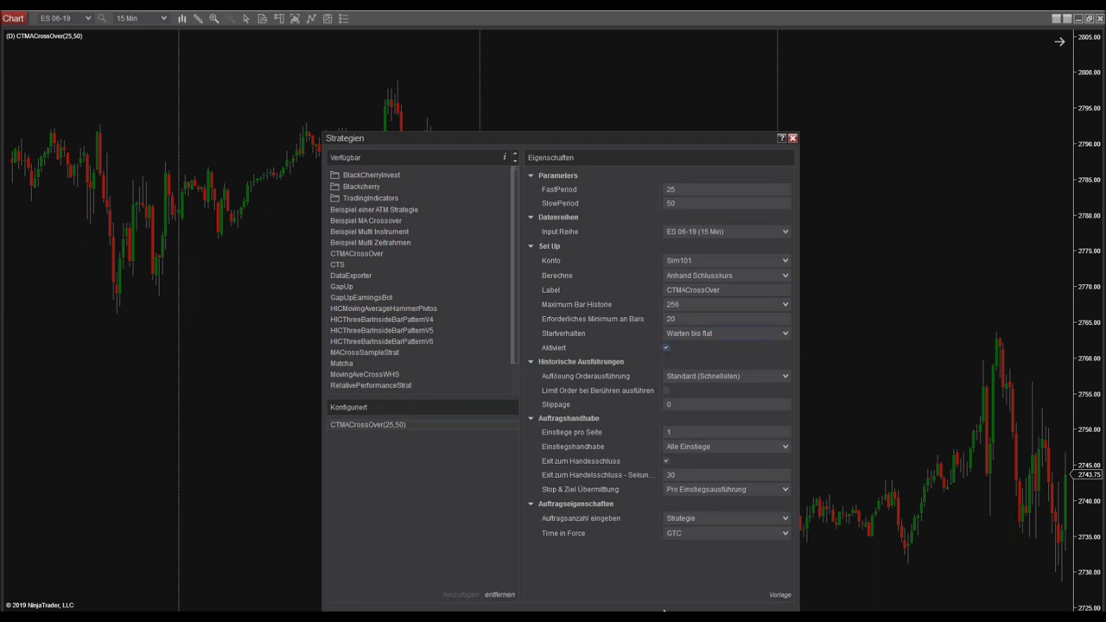
key("Return")
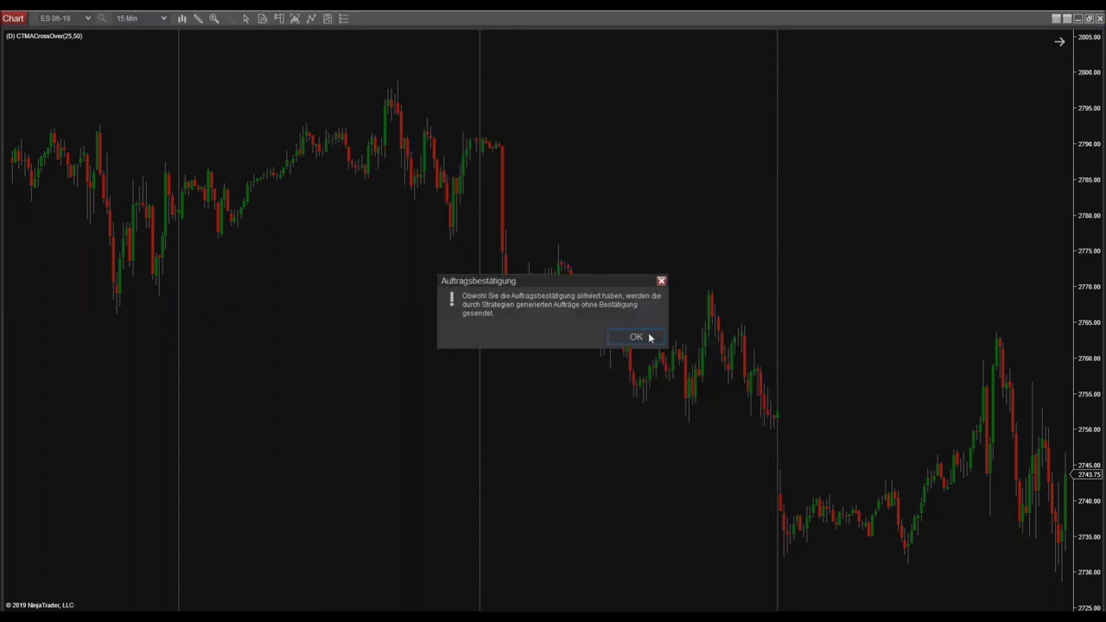
left_click(636, 336)
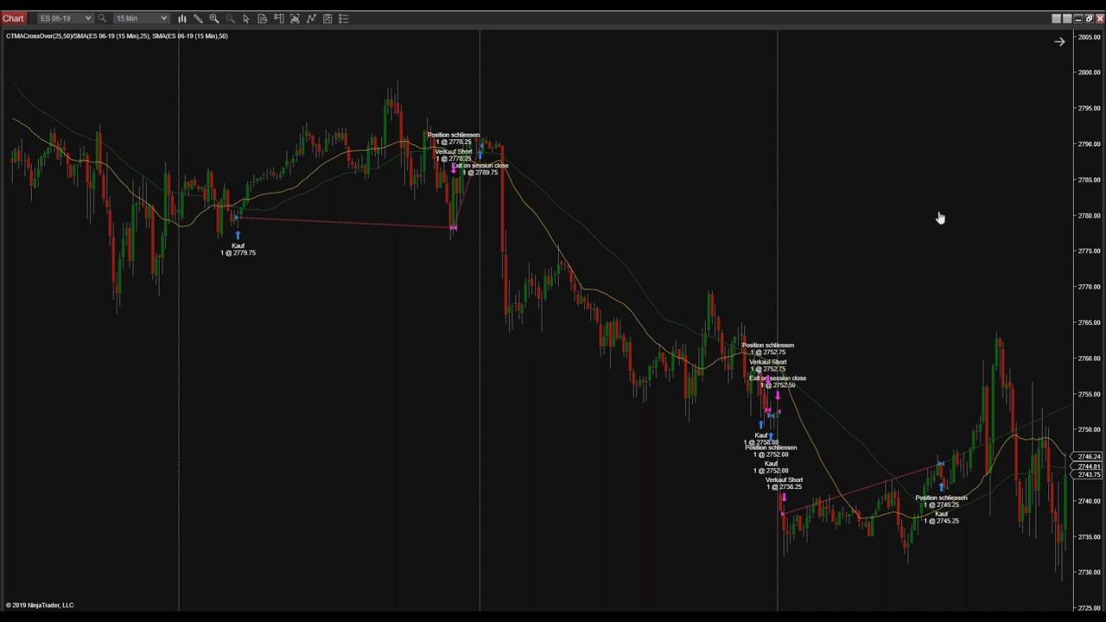
Open the historical performance report for CTMACrossOver(25,50) and review its summary for all, long and short trades
left_click_drag(901, 284, 651, 182)
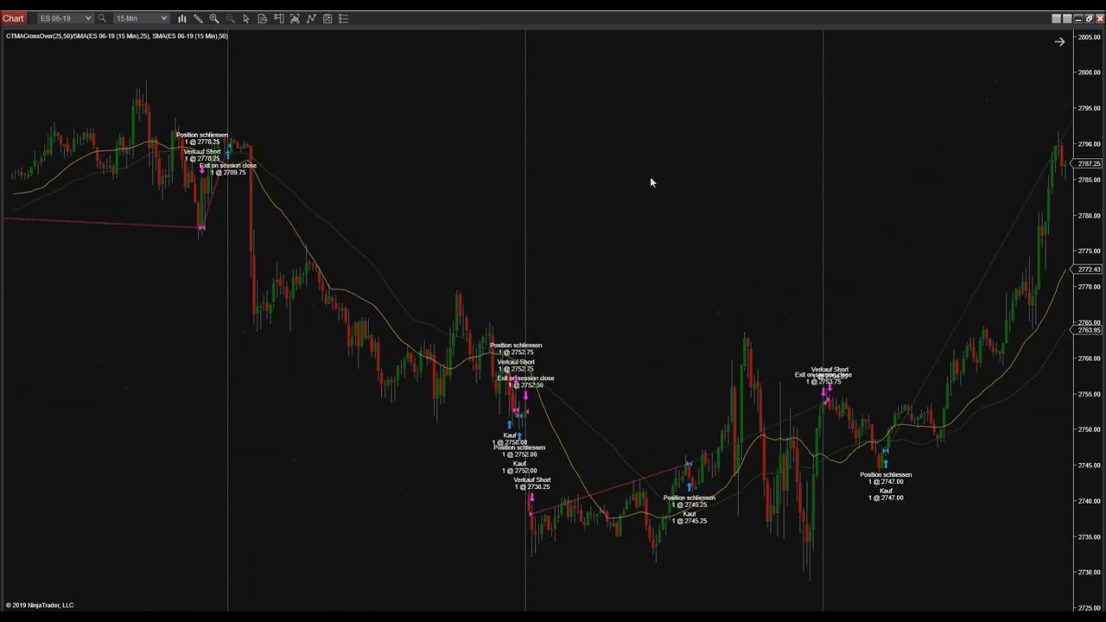
right_click(595, 135)
mouse_move(776, 234)
mouse_move(855, 235)
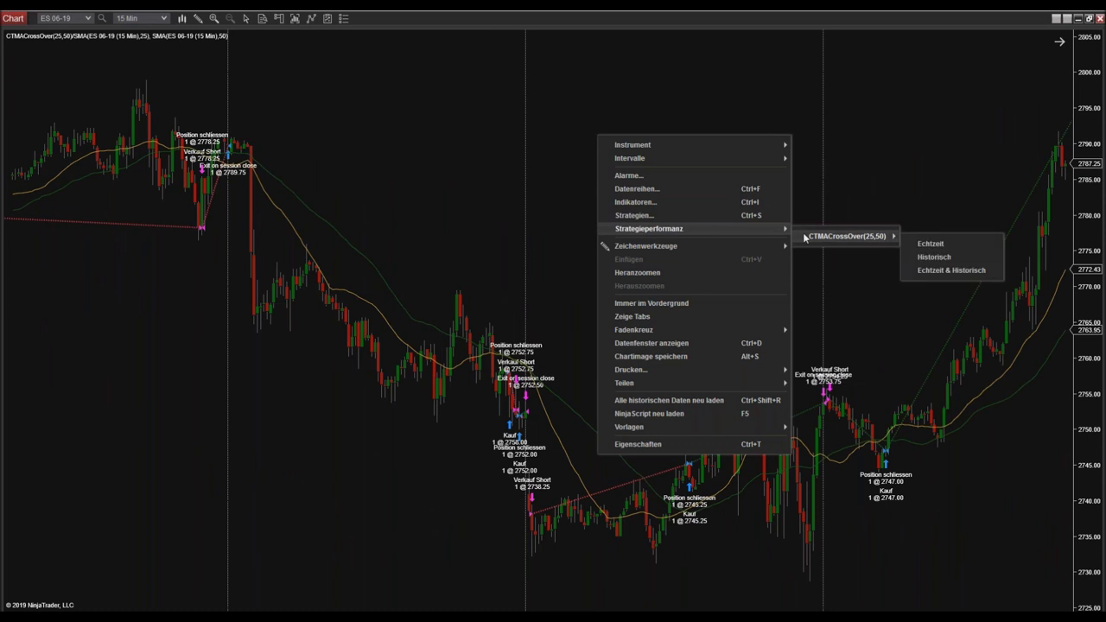
left_click(925, 256)
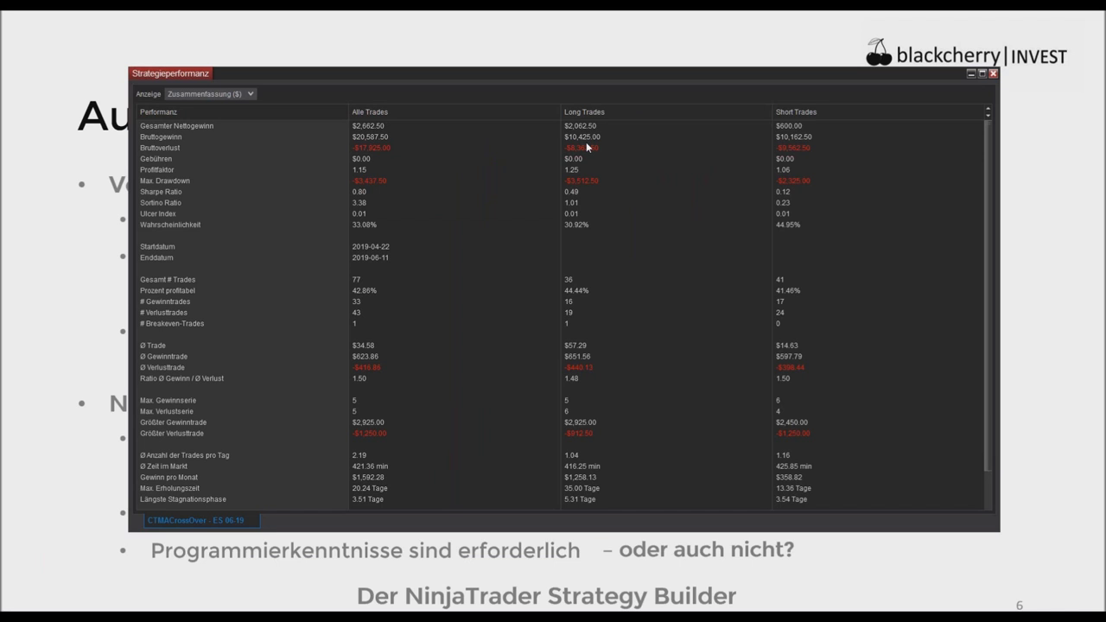
left_click_drag(616, 75, 611, 75)
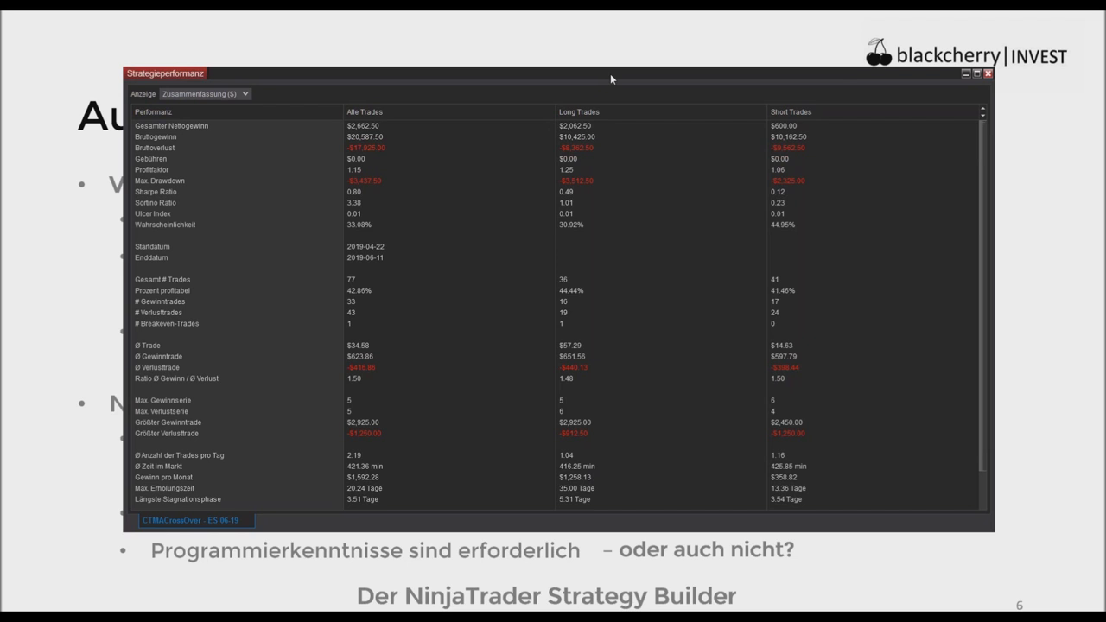
left_click_drag(610, 78, 609, 78)
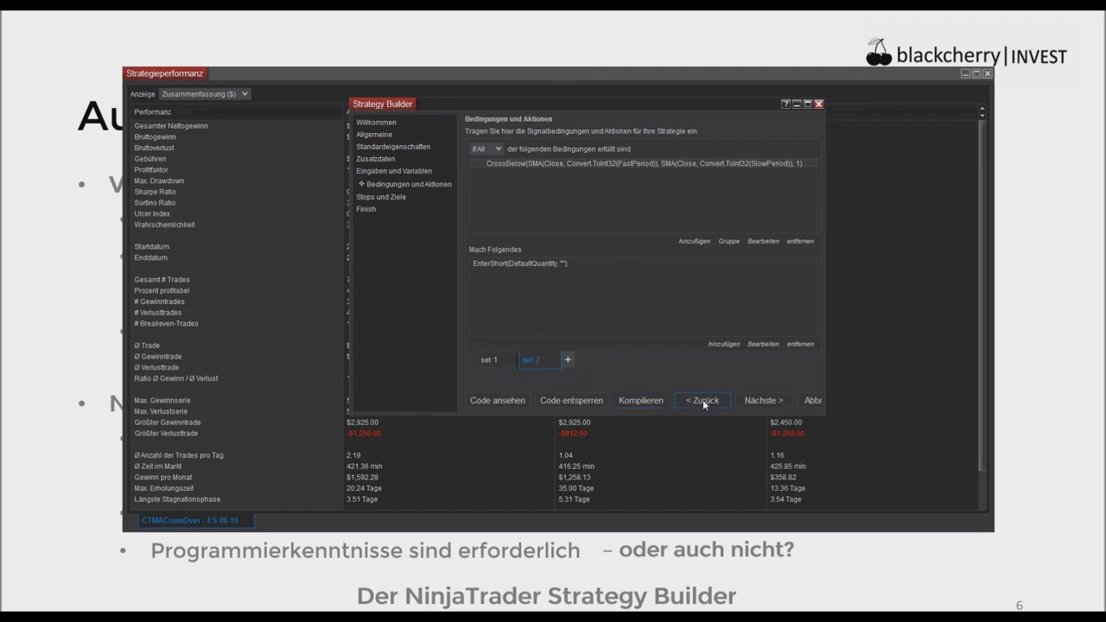
Go back to the strategy's Standardeigenschaften in the Strategy Builder, review Weitere Eigenschaften and return to the presentation slide
left_click(702, 399)
left_click(702, 402)
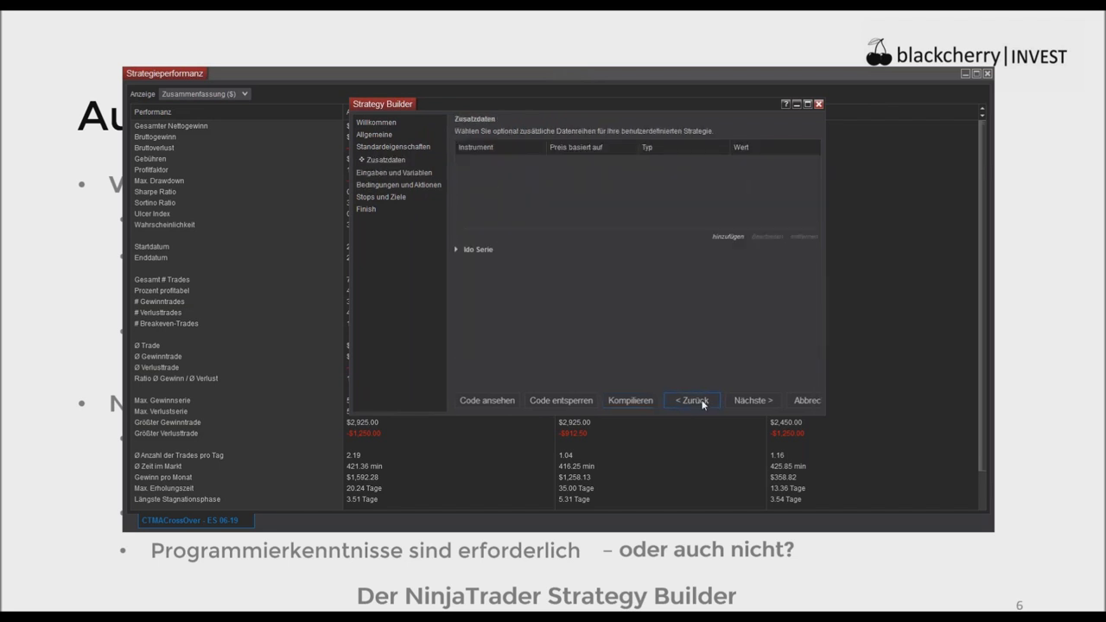
left_click(702, 401)
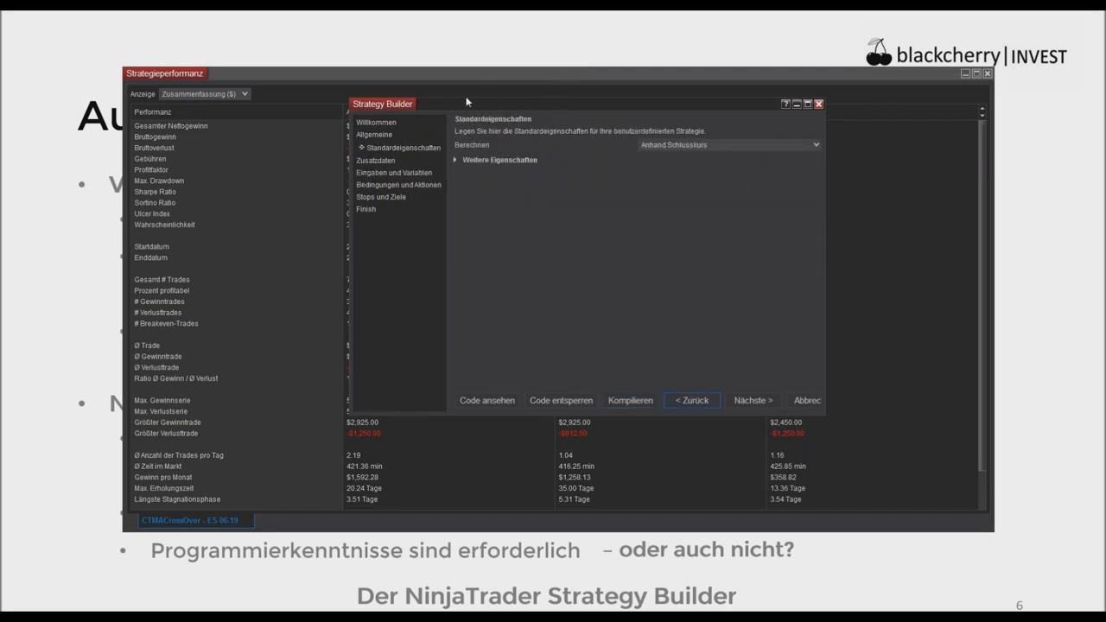
left_click(455, 162)
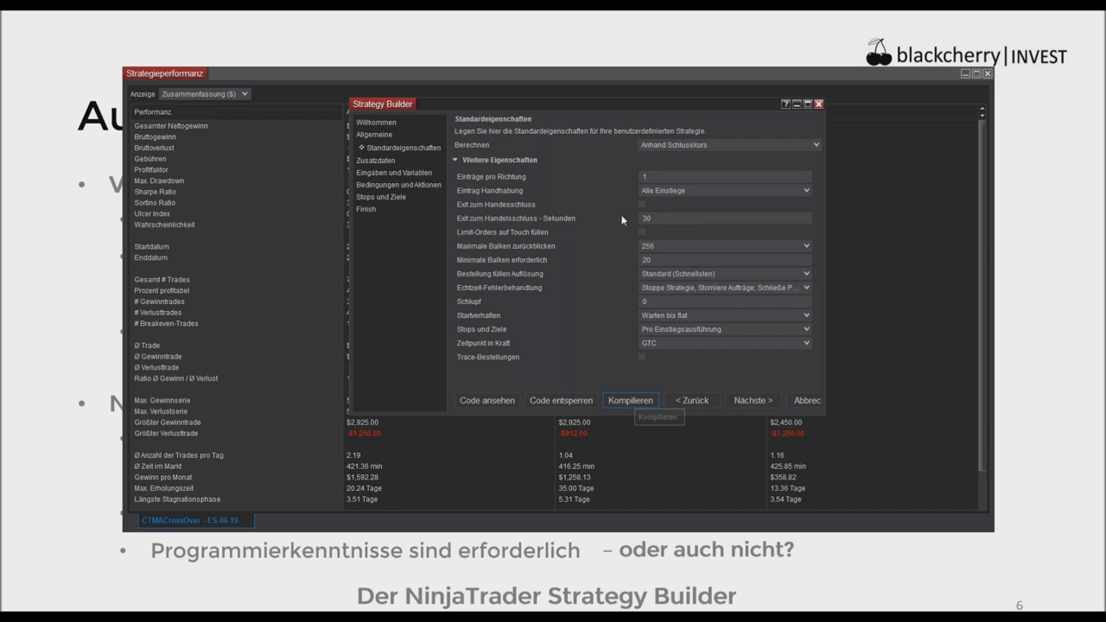
key("alt+Tab")
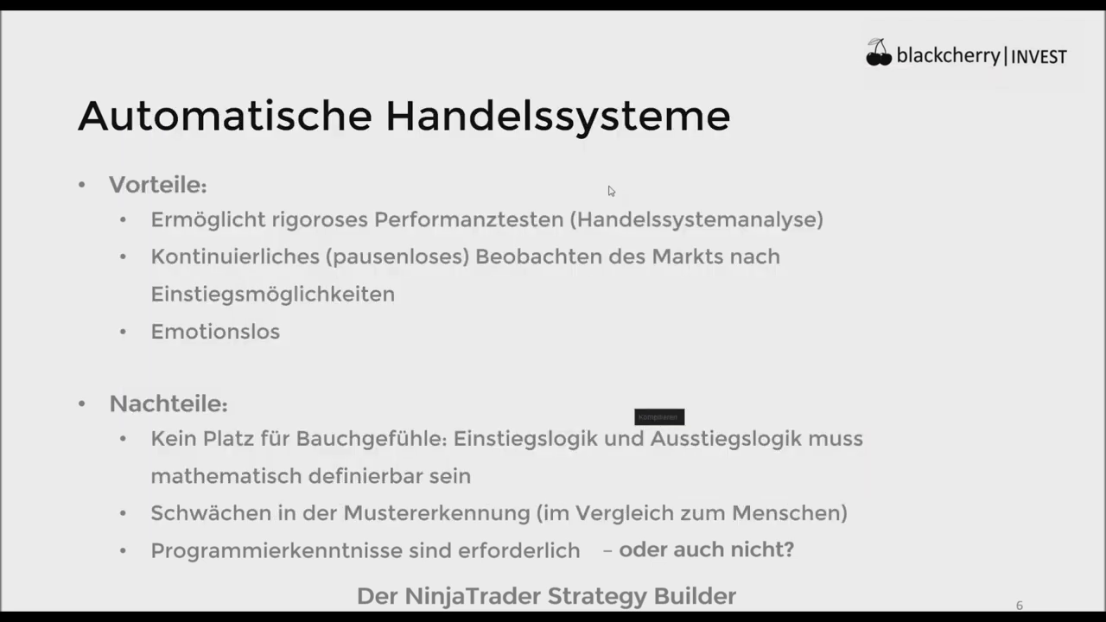
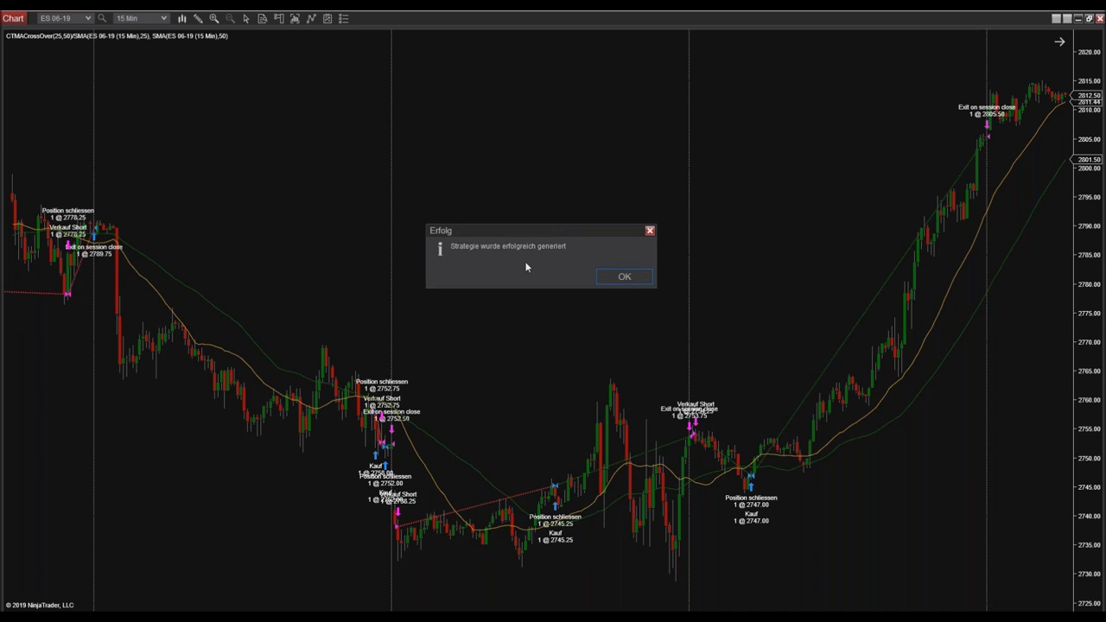
Acknowledge the strategy generation notice and reload NinjaScript on the ES 06-19 chart to load the recompiled CTMACrossOver strategy
left_click(627, 276)
left_click(749, 88)
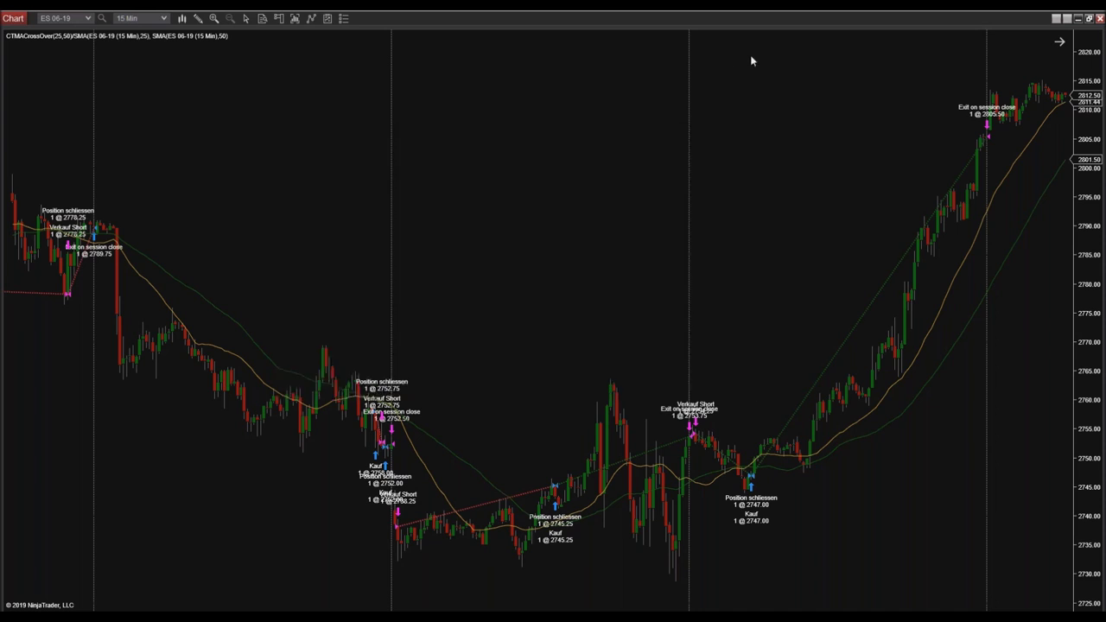
scroll(812, 172, "down", 5)
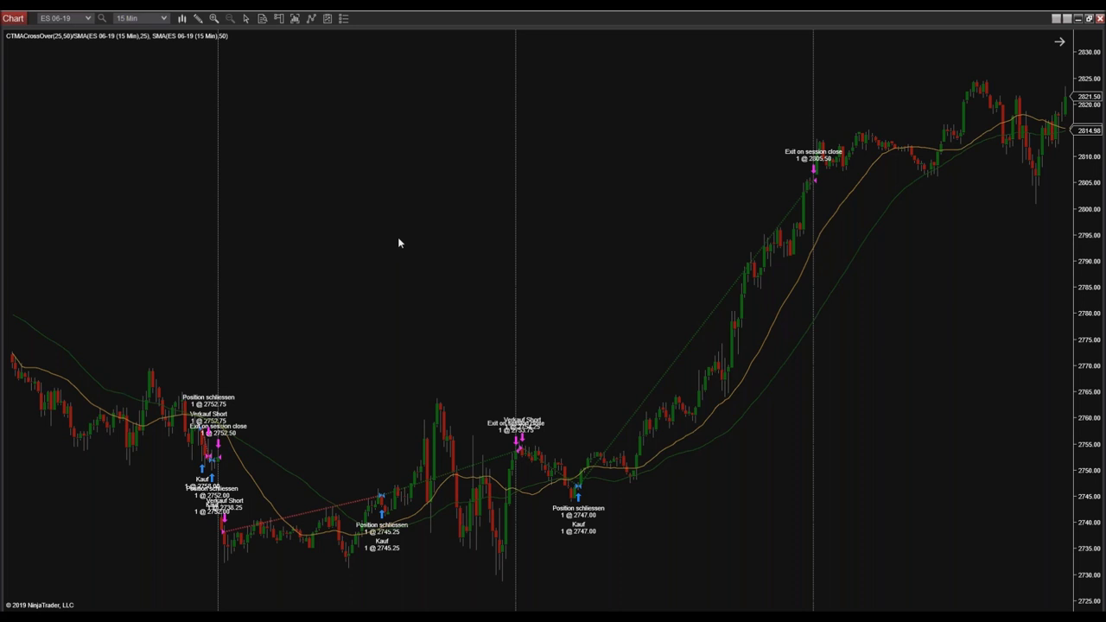
right_click(411, 158)
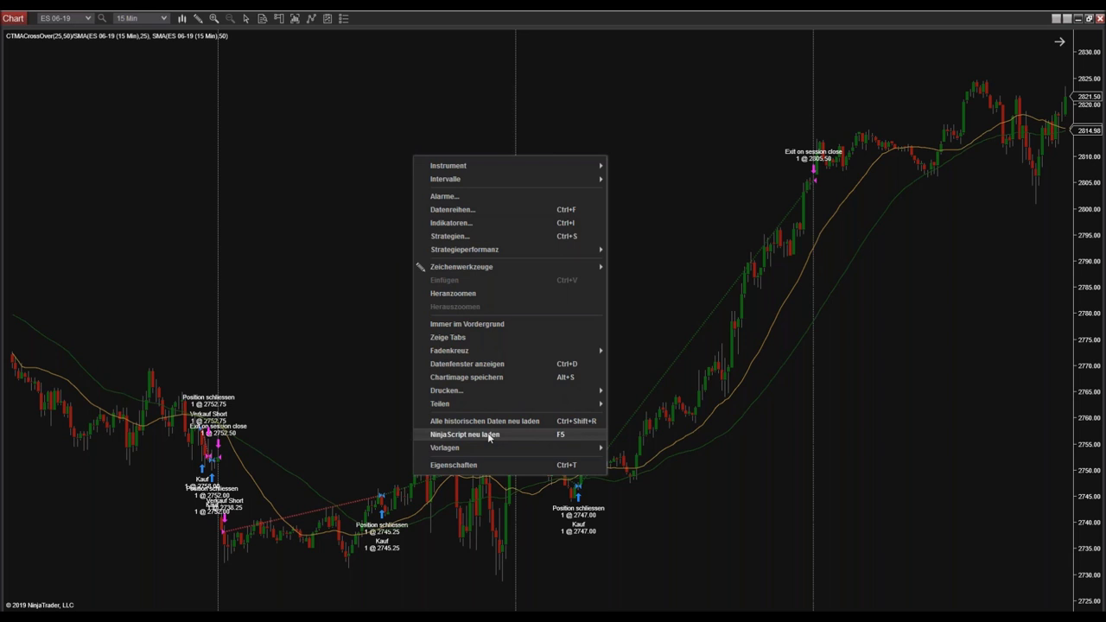
key("F5")
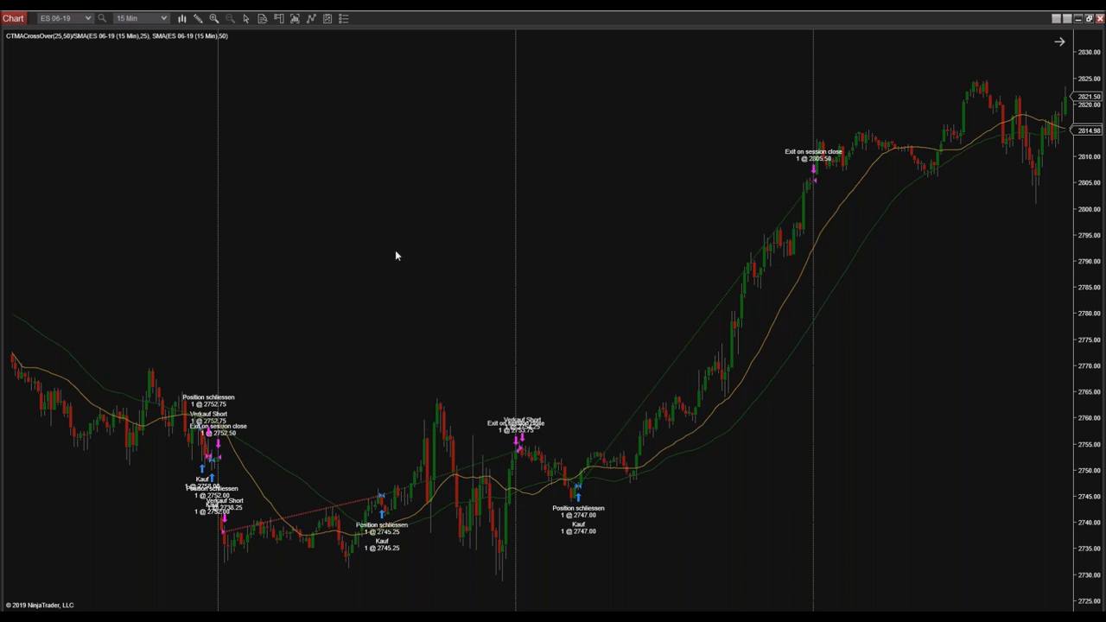
right_click(434, 177)
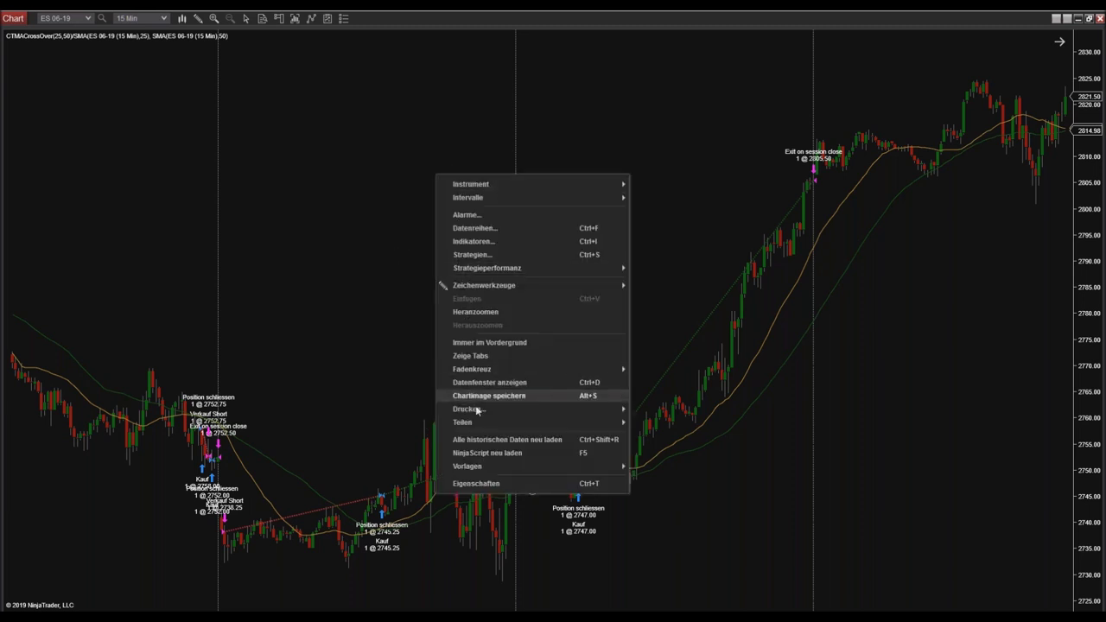
left_click(483, 456)
left_click(562, 335)
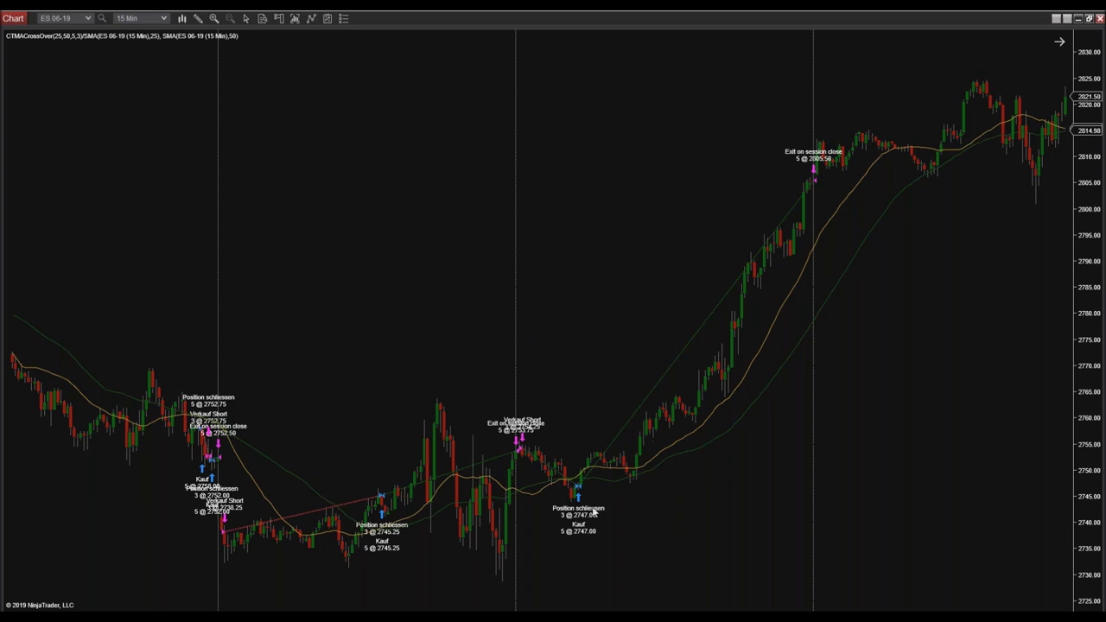
Review the earlier trades' sizes on the ES 06-19 chart and deactivate the configured CTMACrossOver(25,50,5,3) strategy
scroll(644, 320, "up", 10)
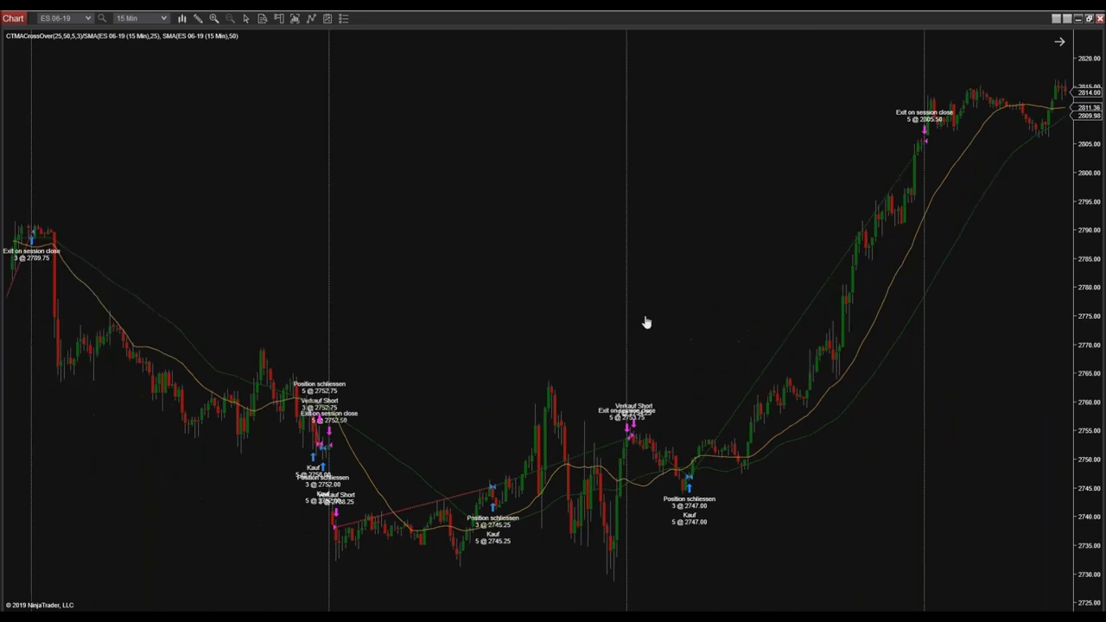
scroll(298, 150, "up", 5)
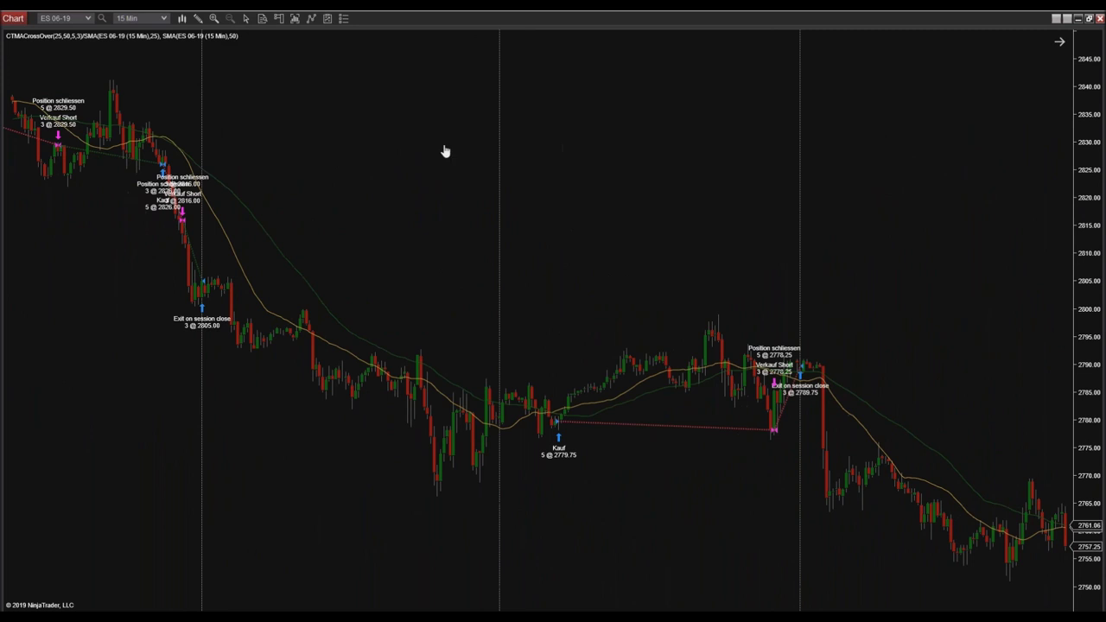
scroll(444, 152, "up", 5)
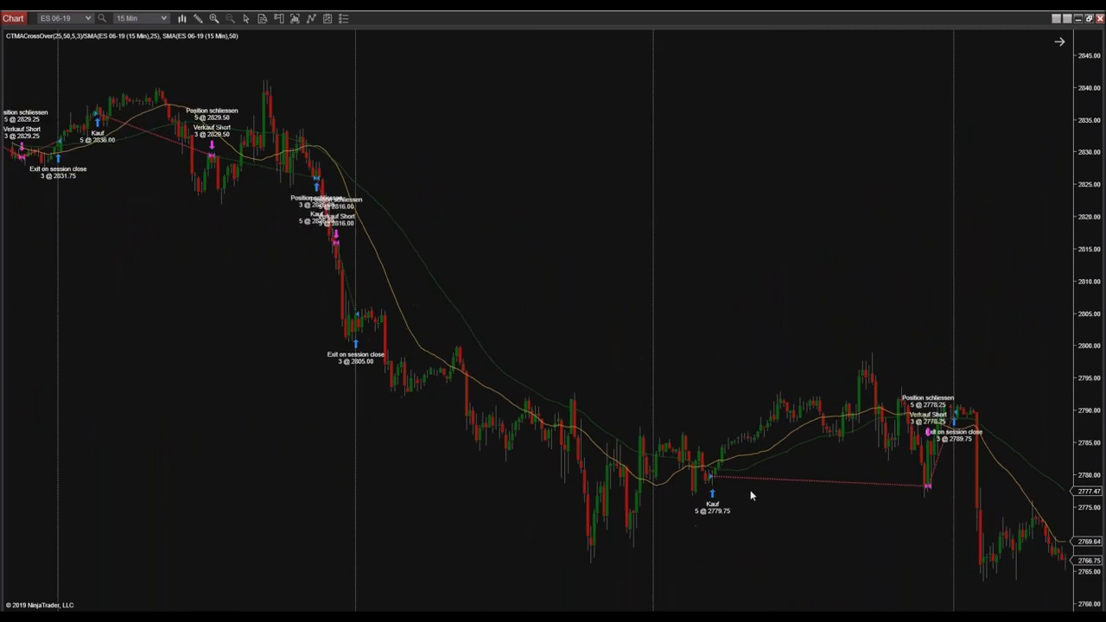
scroll(827, 493, "down", 5)
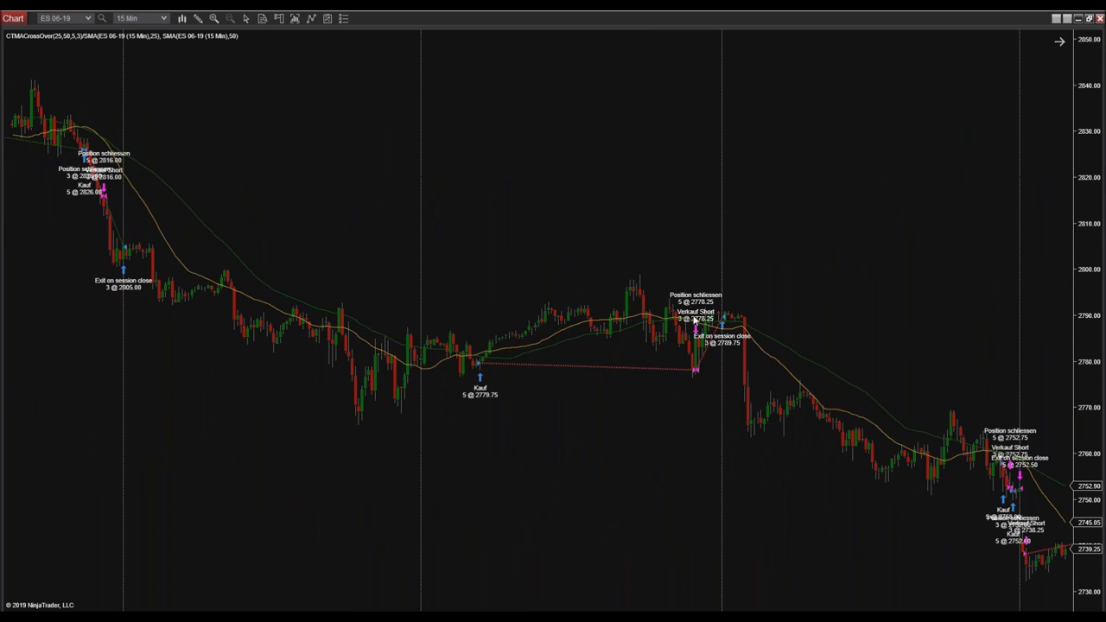
right_click(550, 161)
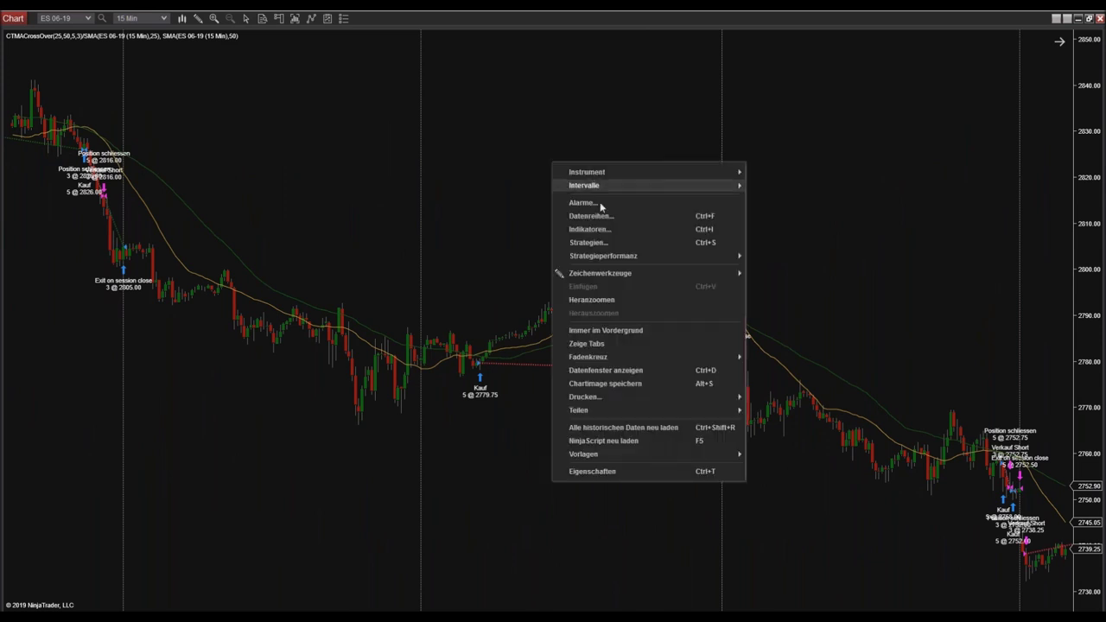
left_click(602, 251)
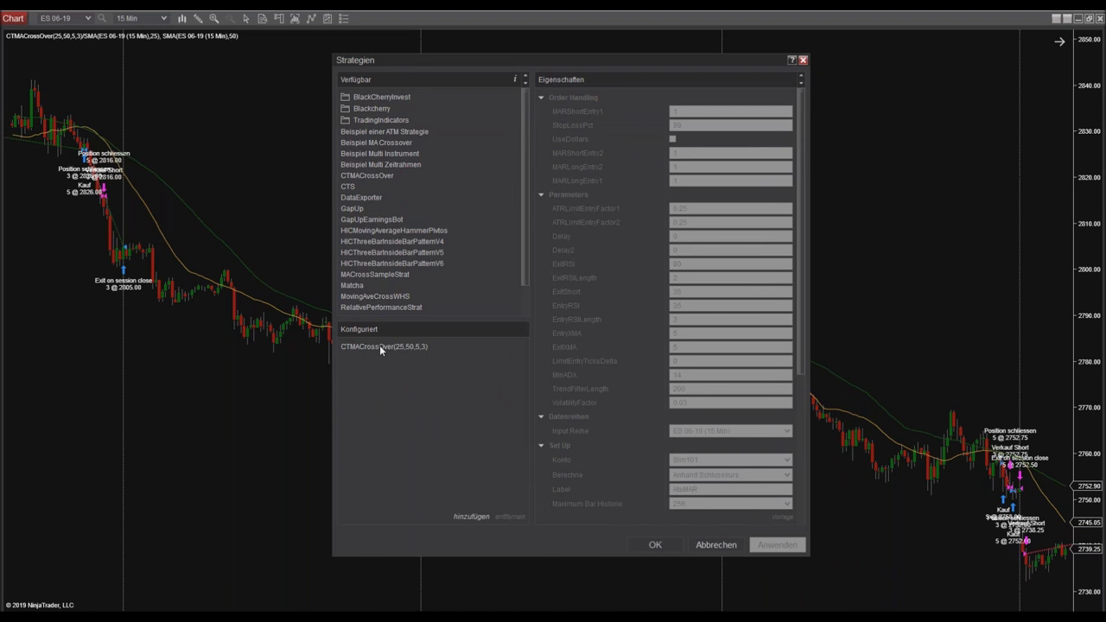
left_click(379, 345)
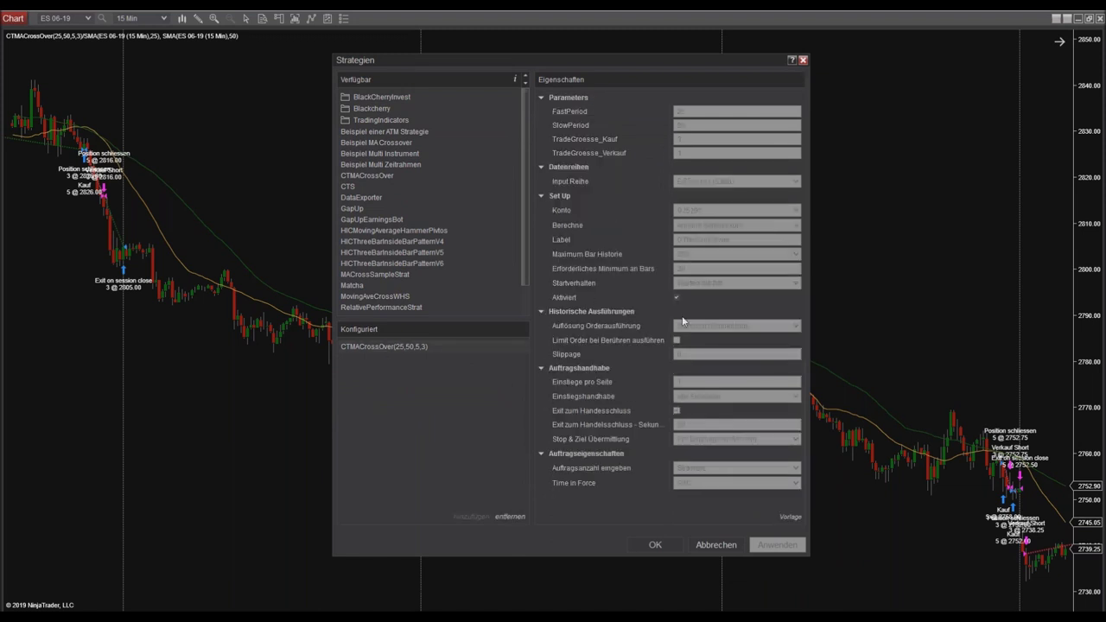
left_click(677, 297)
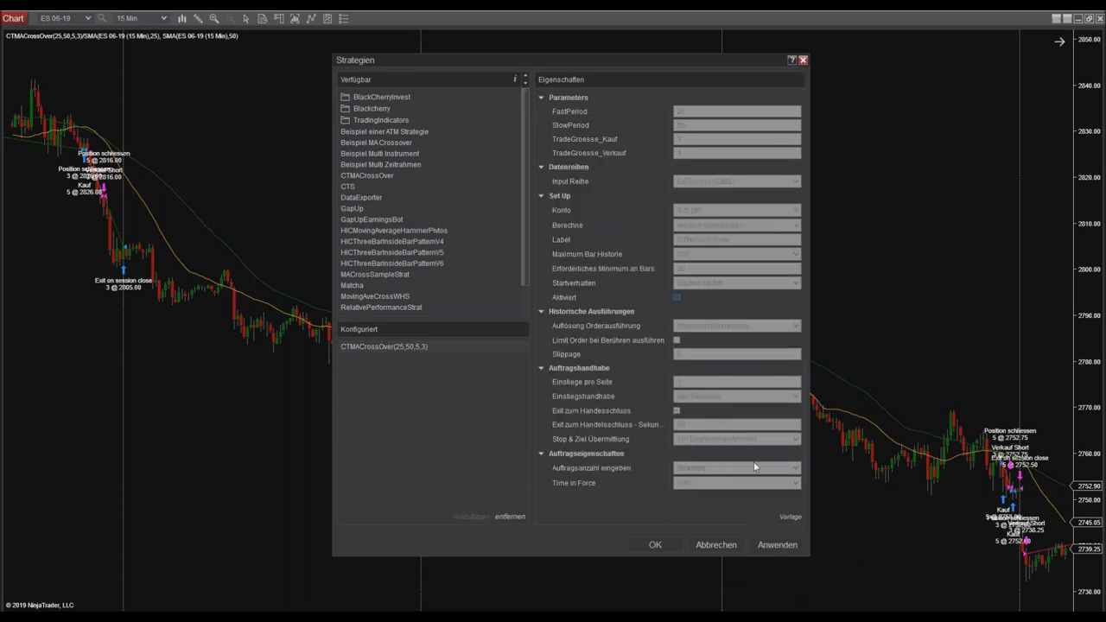
left_click(777, 544)
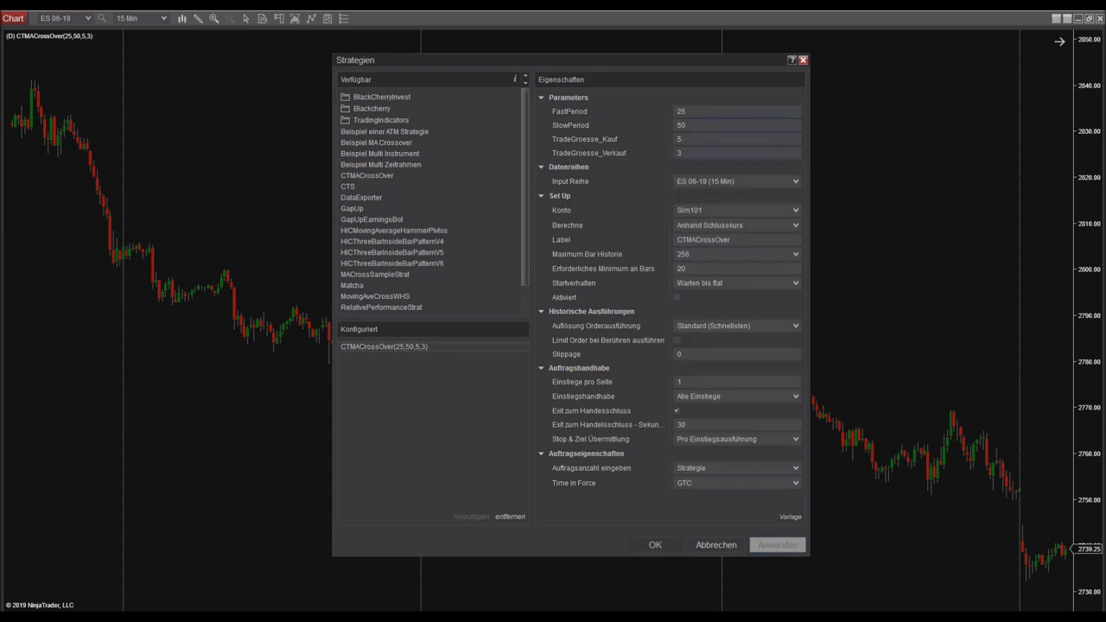
Set TradeGroesse_Kauf to 10 and TradeGroesse_Verkauf to 15, reactivate CTMACrossOver and acknowledge the order confirmation notice
left_click(678, 139)
type("10")
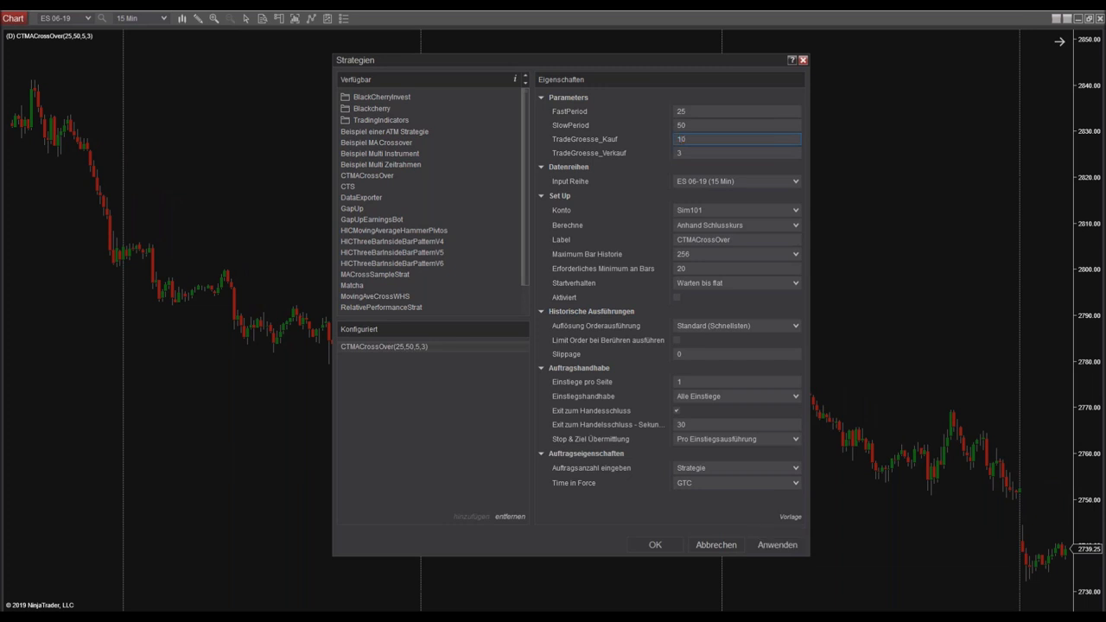
left_click(672, 152)
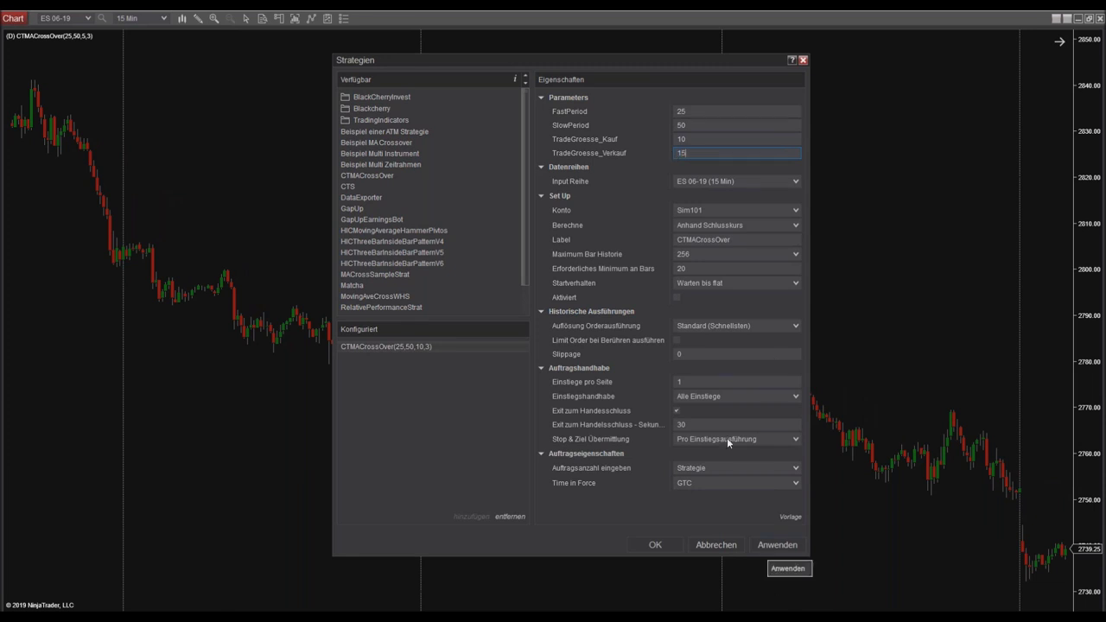
left_click(677, 298)
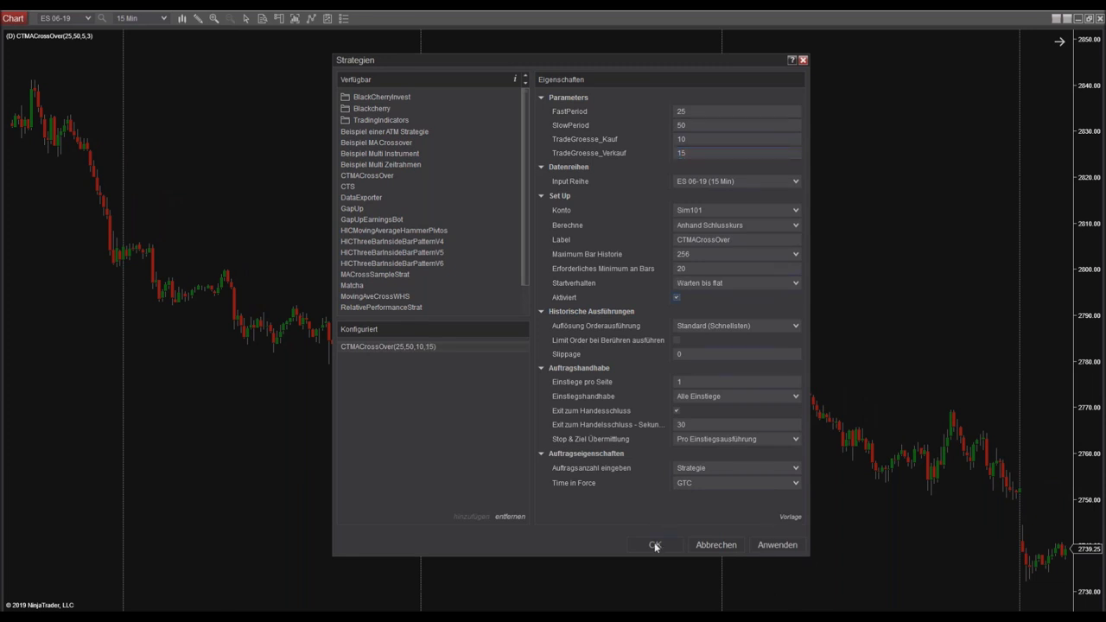
left_click(655, 545)
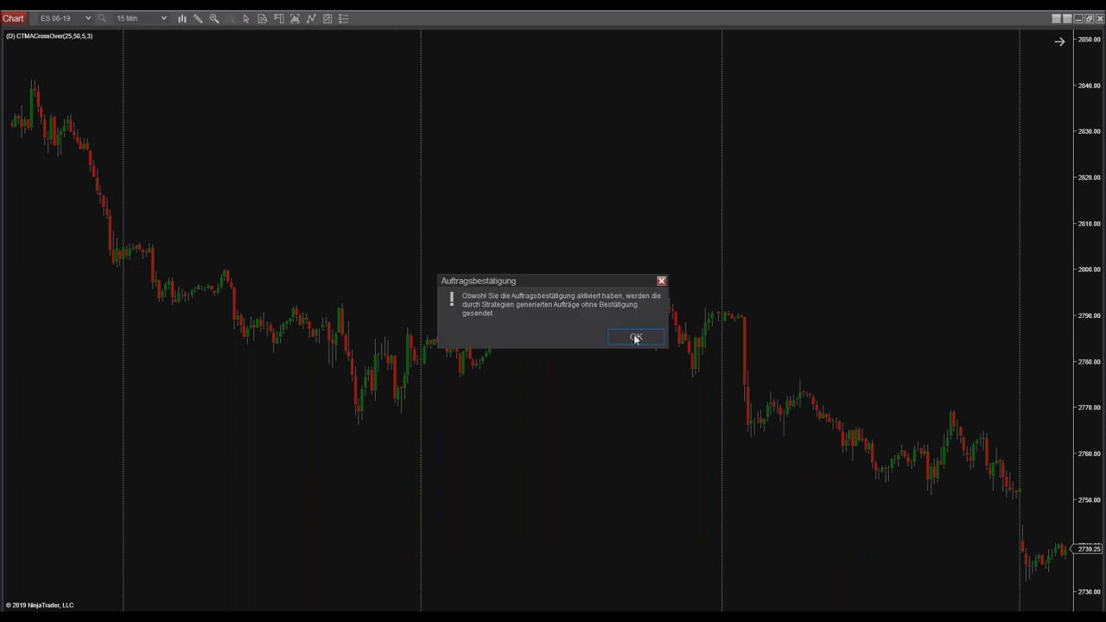
left_click(636, 337)
left_click_drag(743, 408, 664, 404)
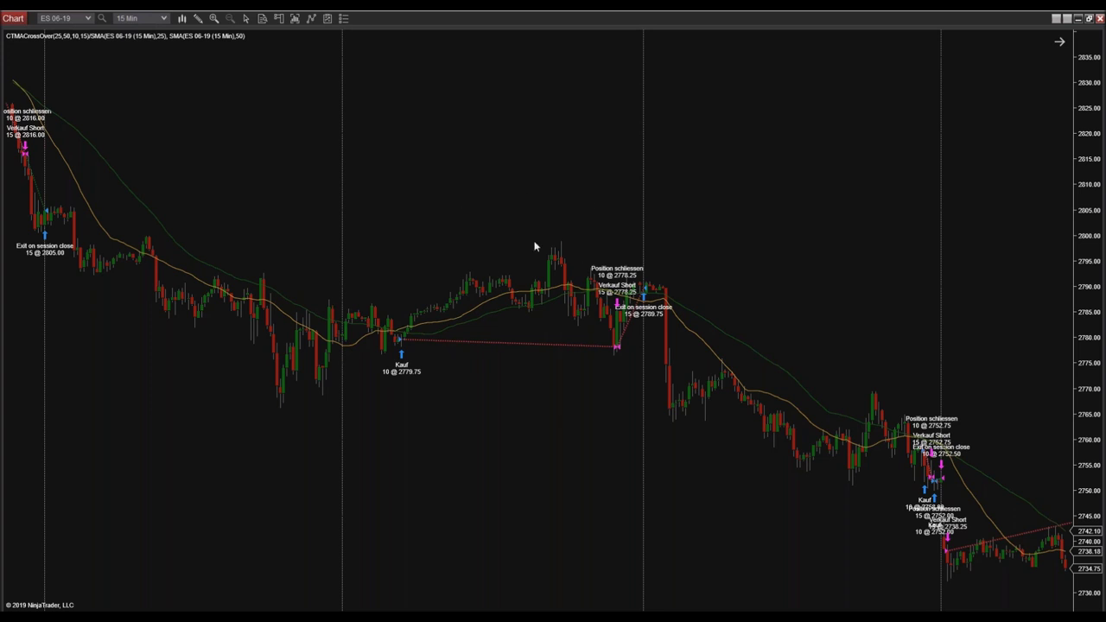
Inspect the Input Reihe options of the first SMA in set 2's CrossBelow condition in the Strategy Builder, then return to the chart
key("alt+Tab")
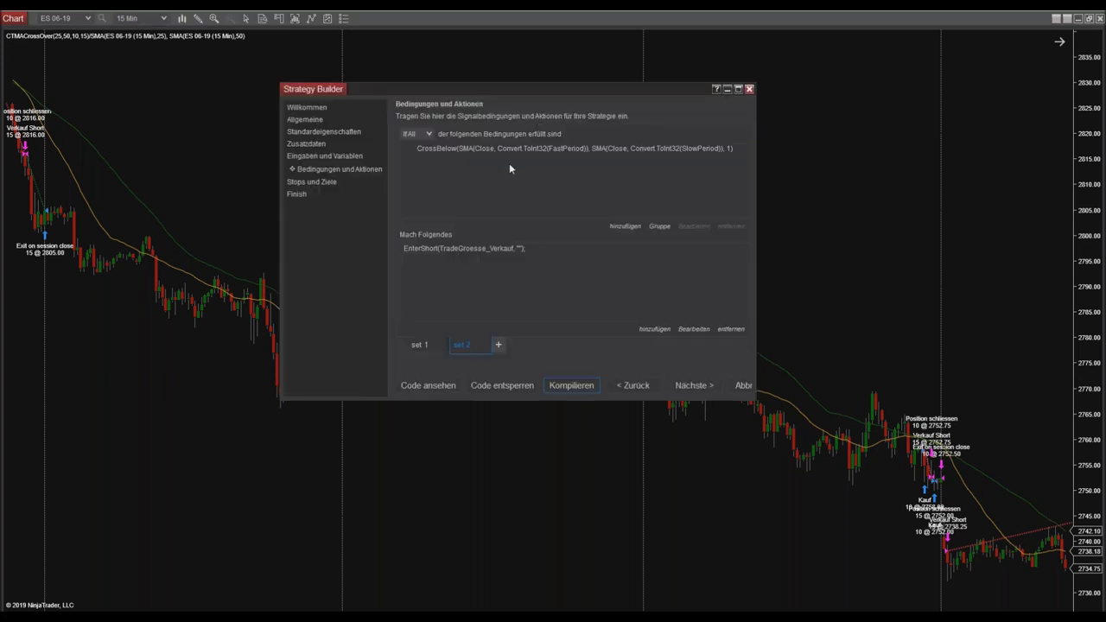
left_click(460, 149)
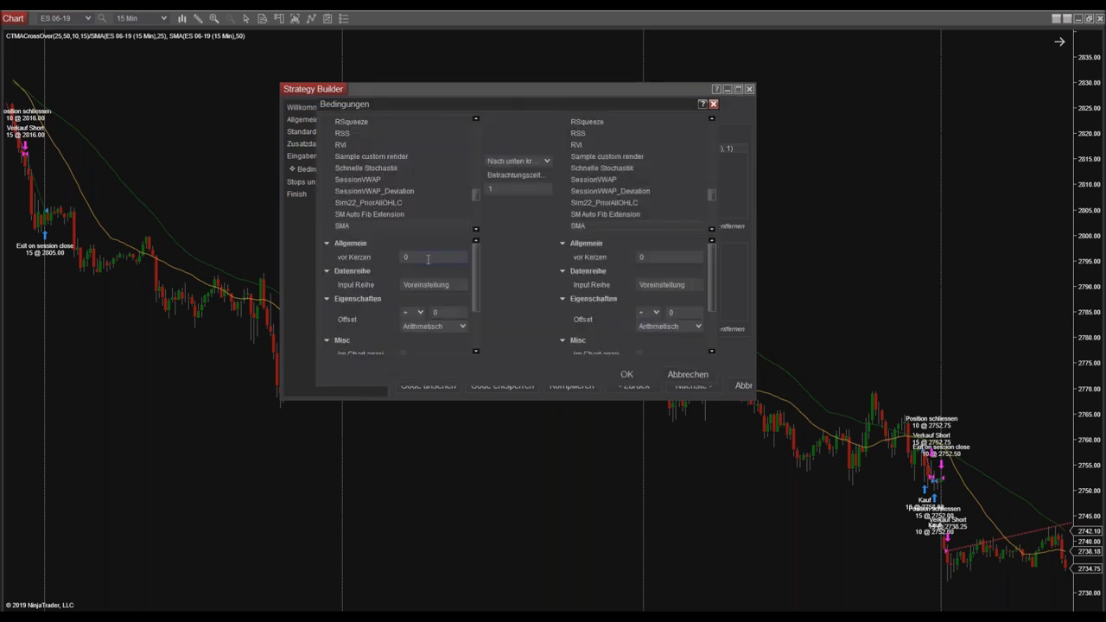
left_click_drag(477, 259, 468, 269)
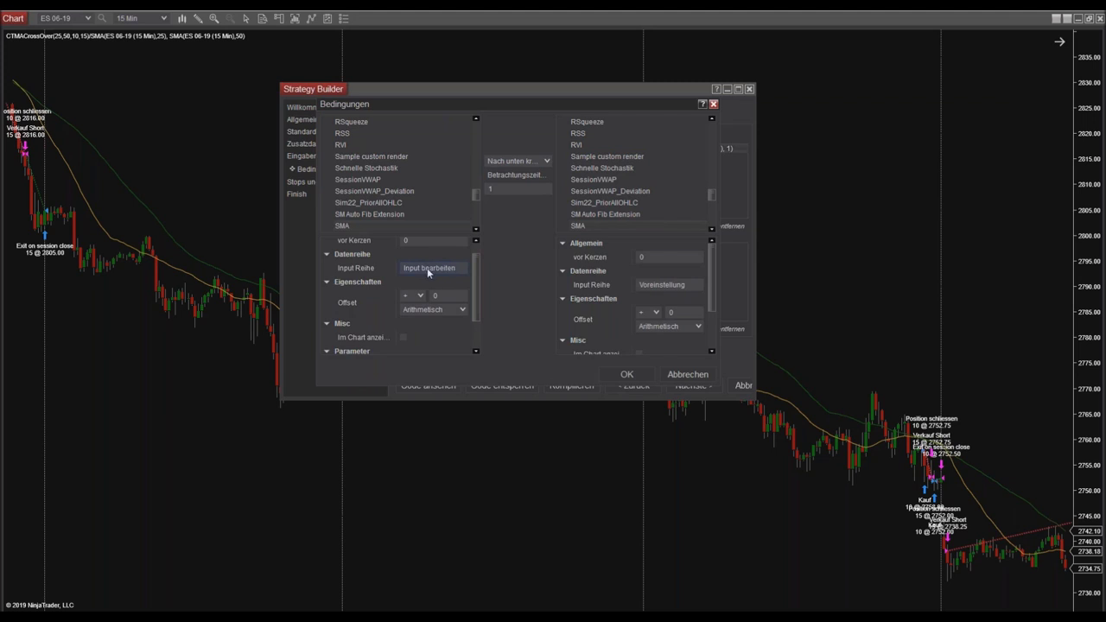
left_click(427, 268)
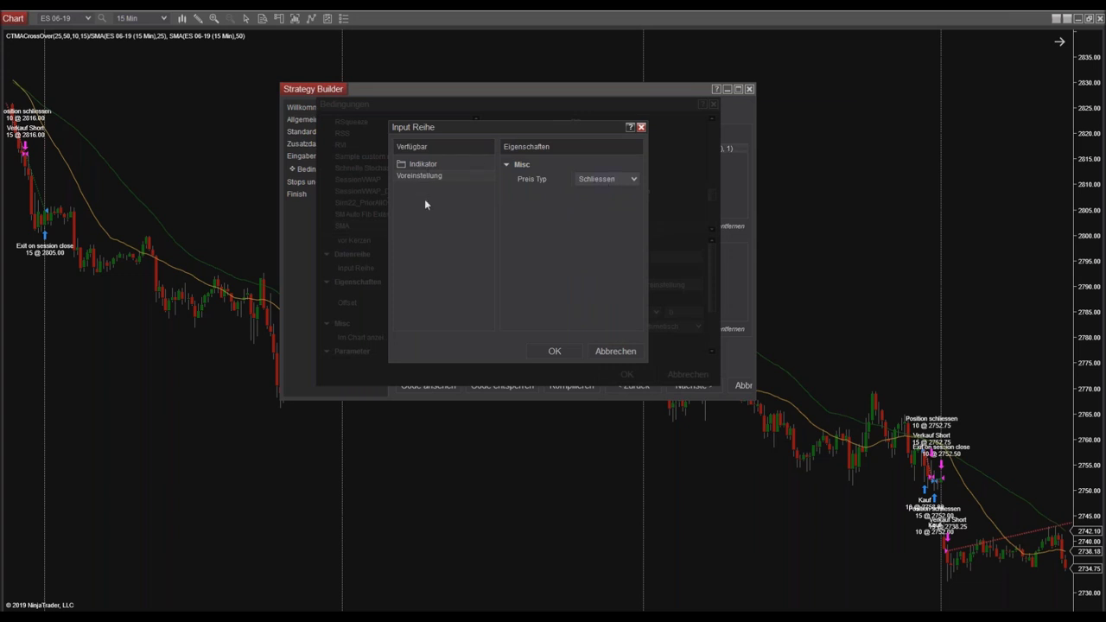
left_click_drag(578, 125, 558, 126)
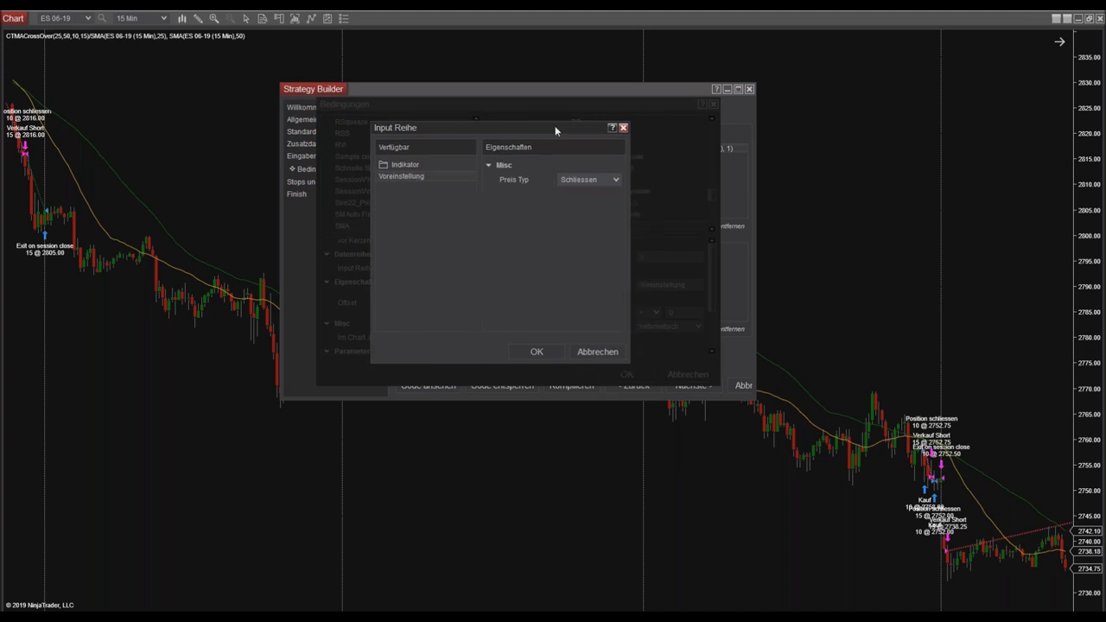
left_click(622, 129)
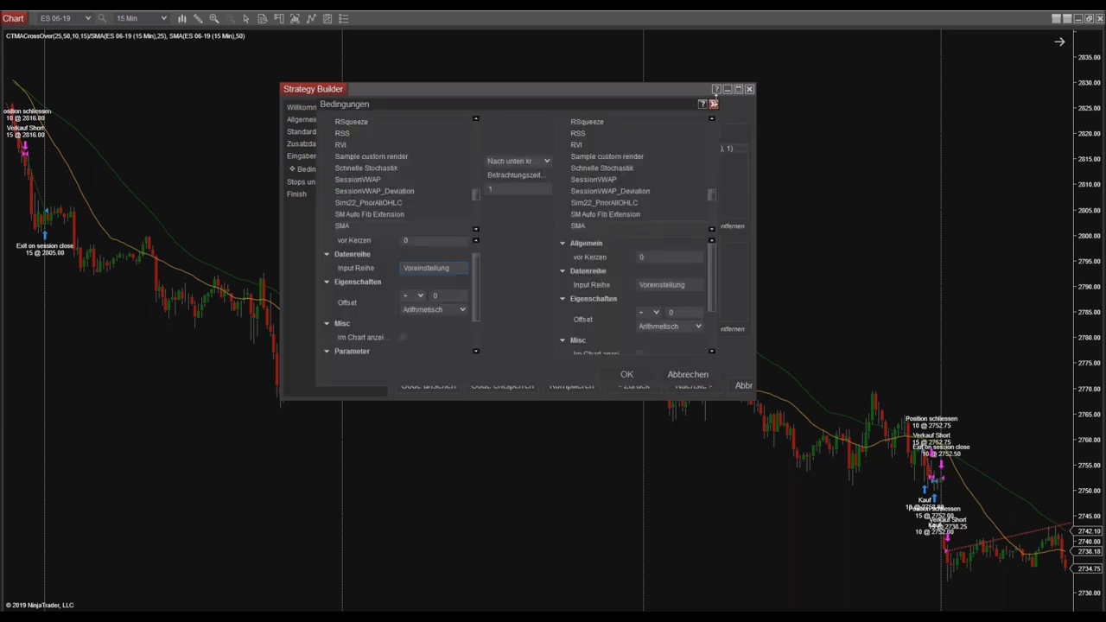
left_click(713, 104)
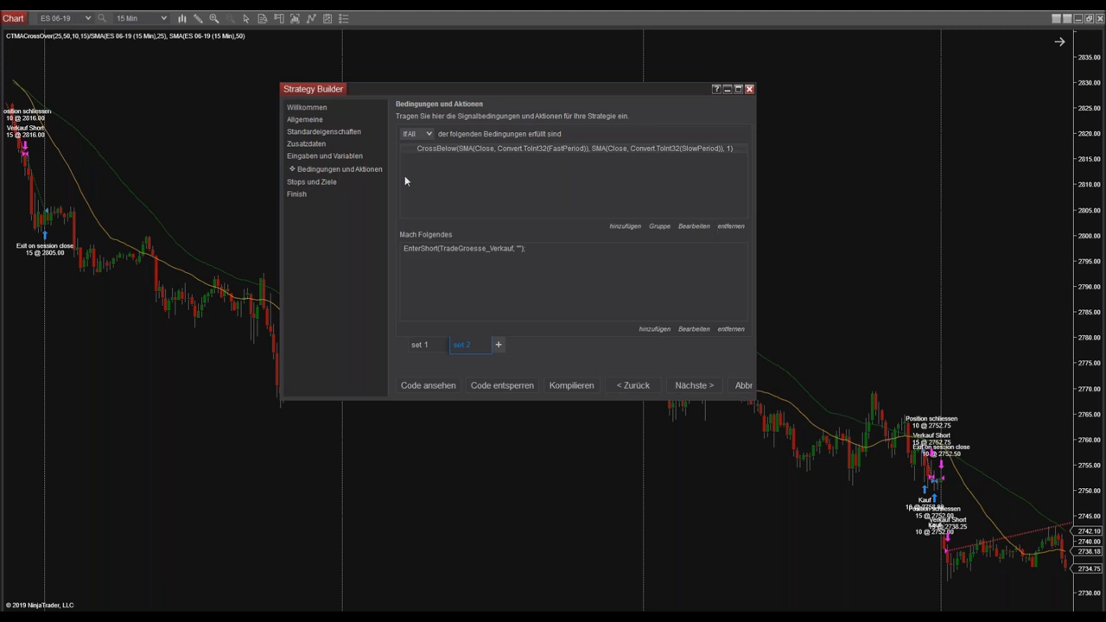
left_click_drag(458, 88, 470, 87)
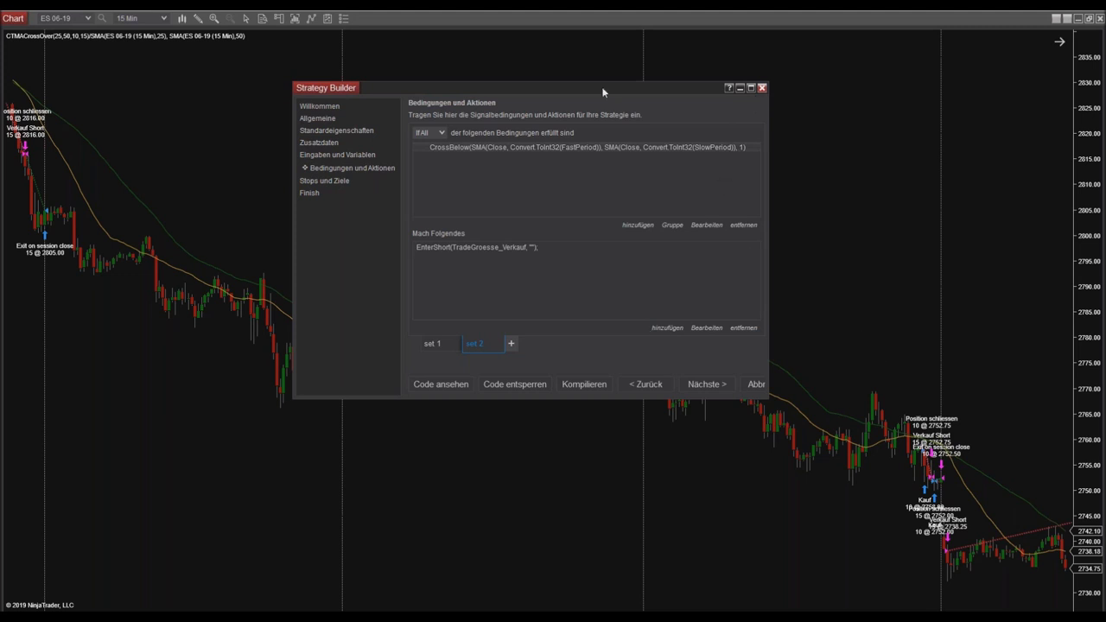
key("Escape")
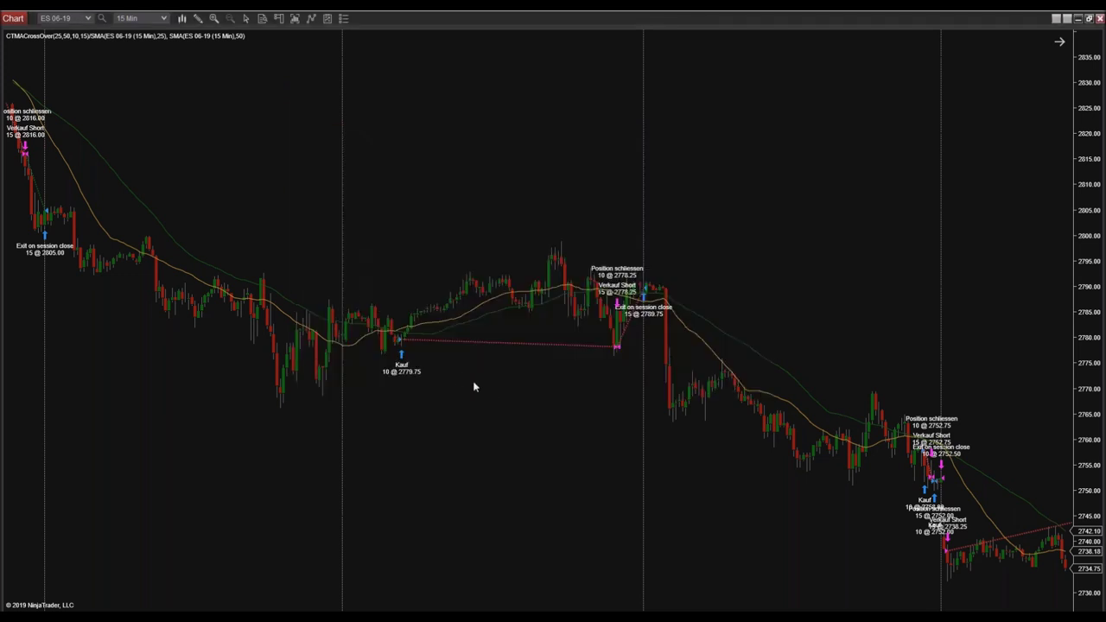
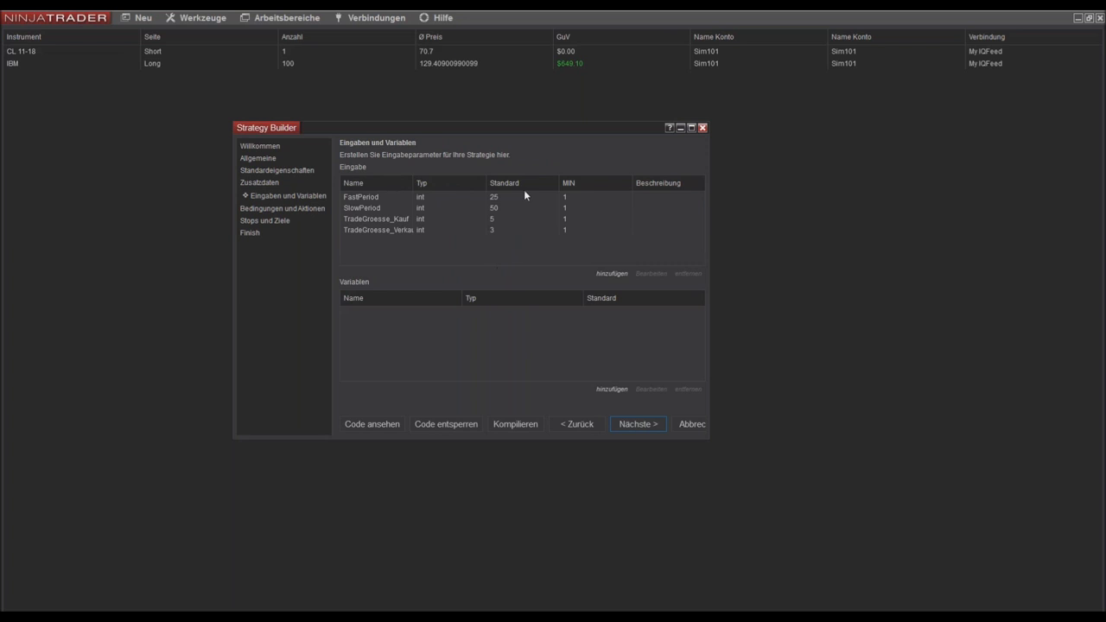
Add an input parameter Long_only of type bool with default value false to the strategy
double_click(388, 221)
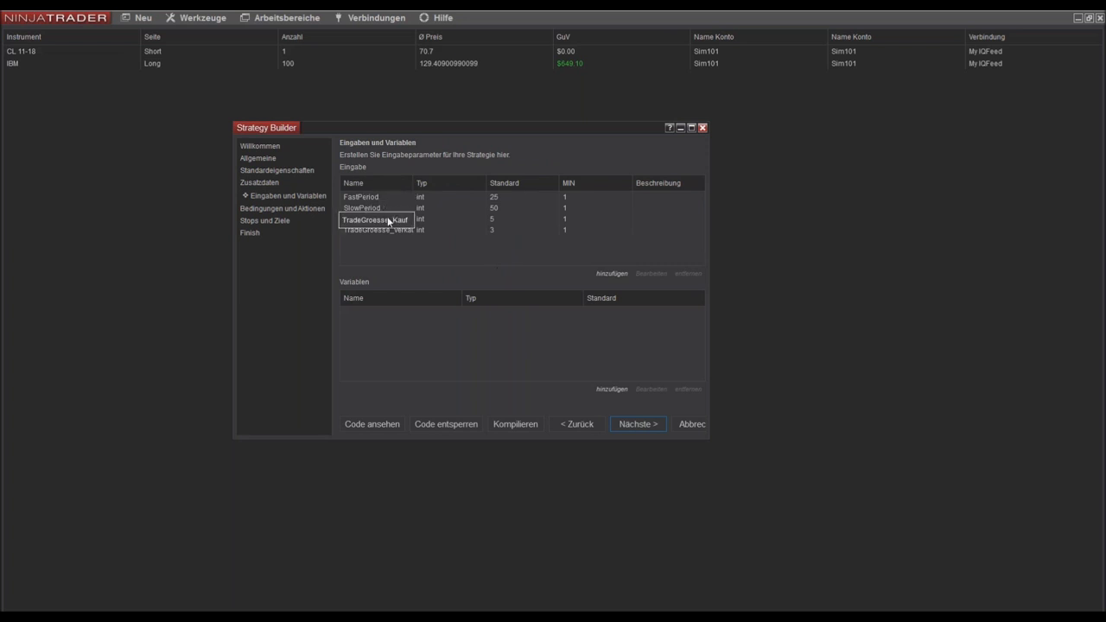
left_click(499, 248)
left_click(611, 272)
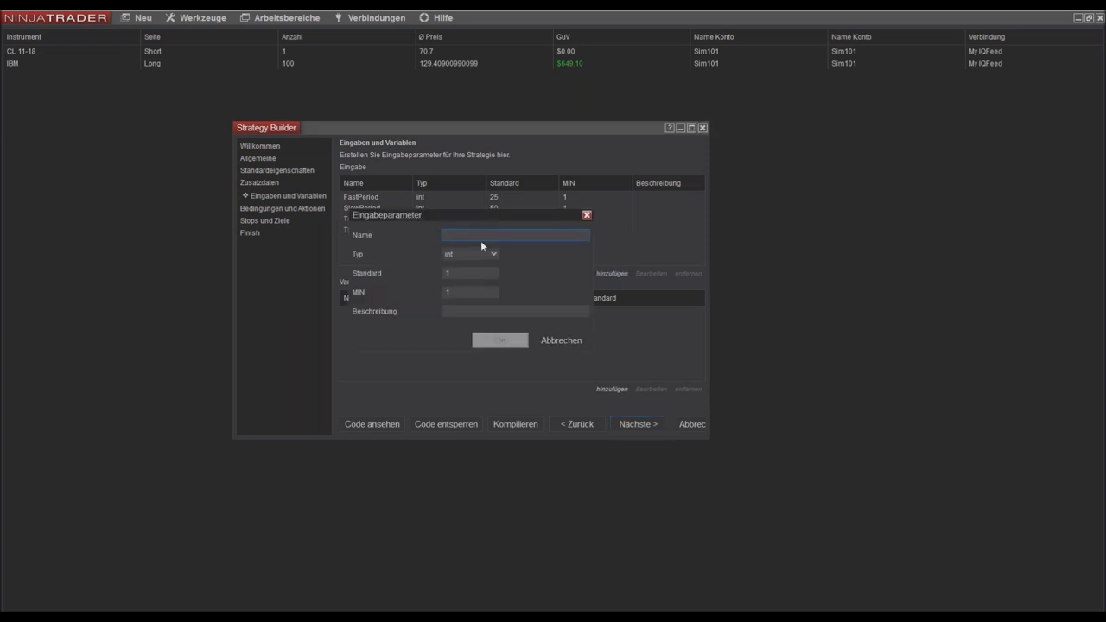
type("Lo")
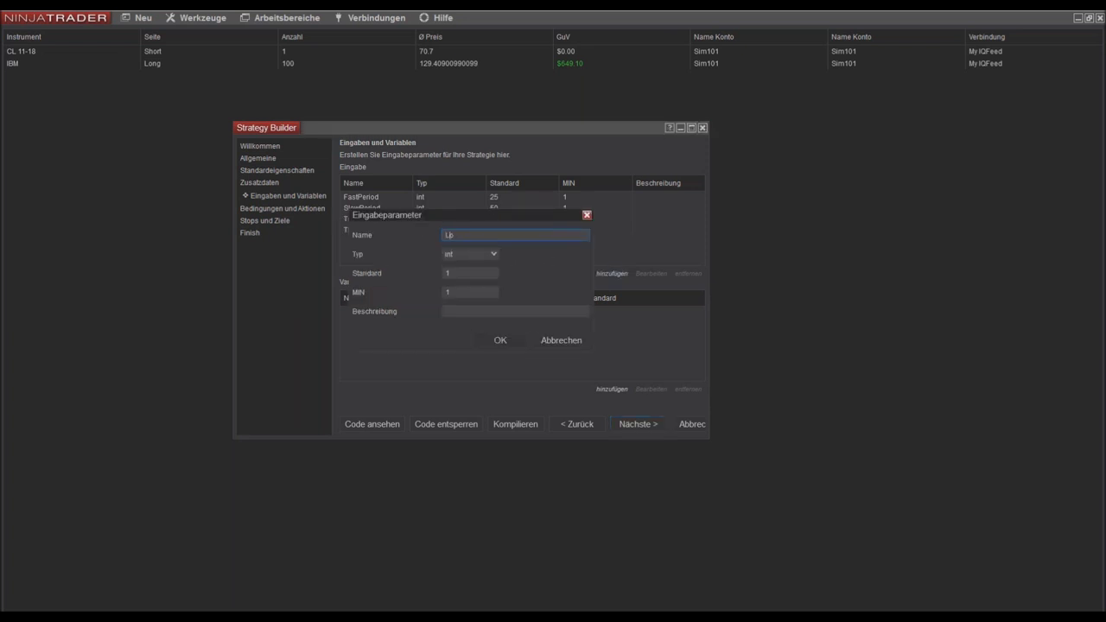
type("ng_only")
left_click(494, 254)
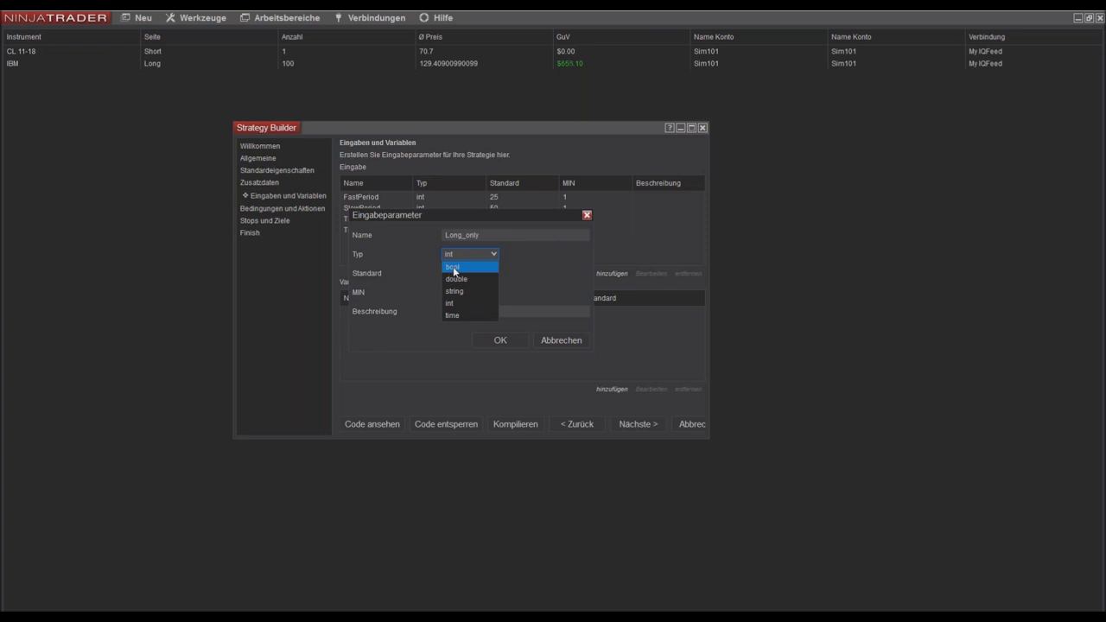
left_click(454, 268)
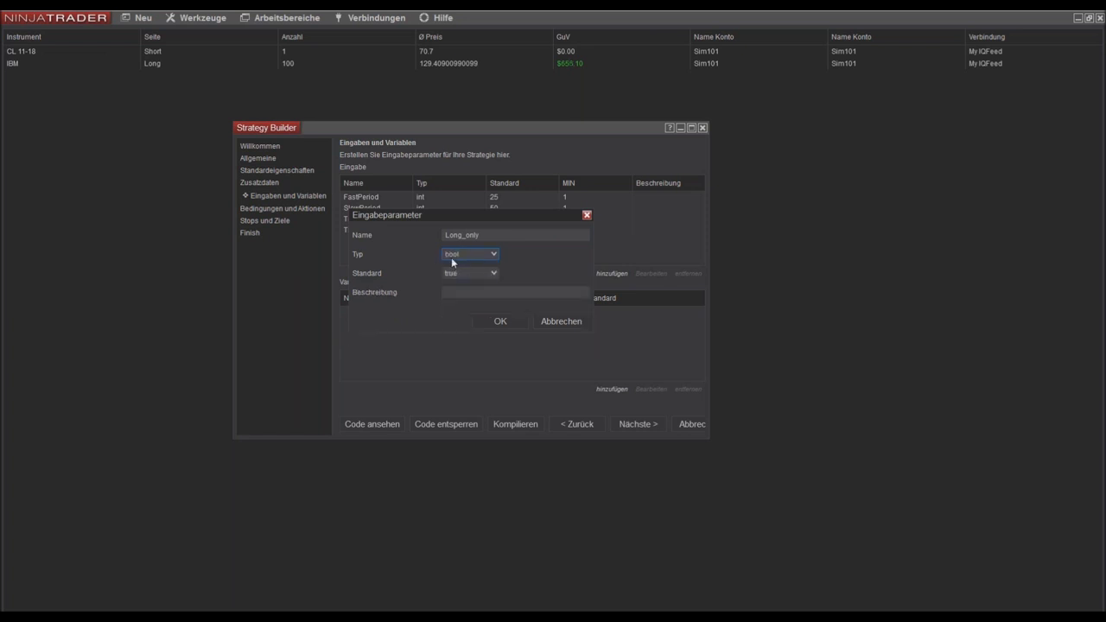
left_click(467, 273)
left_click(457, 295)
left_click(492, 322)
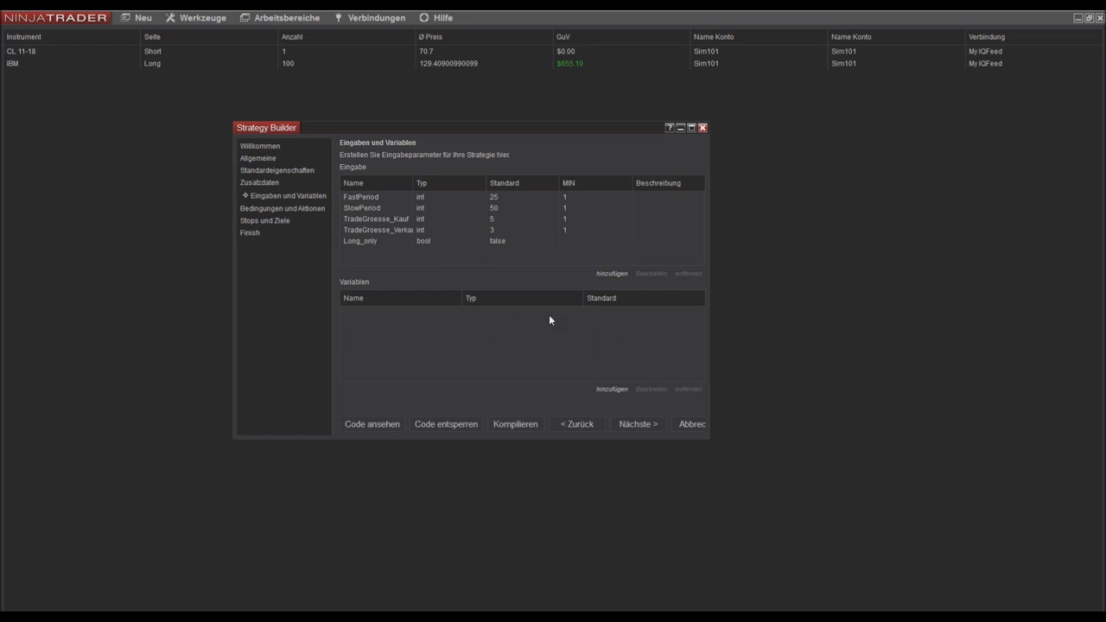
Add a second input parameter named Short_only of type bool to the strategy
left_click(611, 274)
type("Short_only")
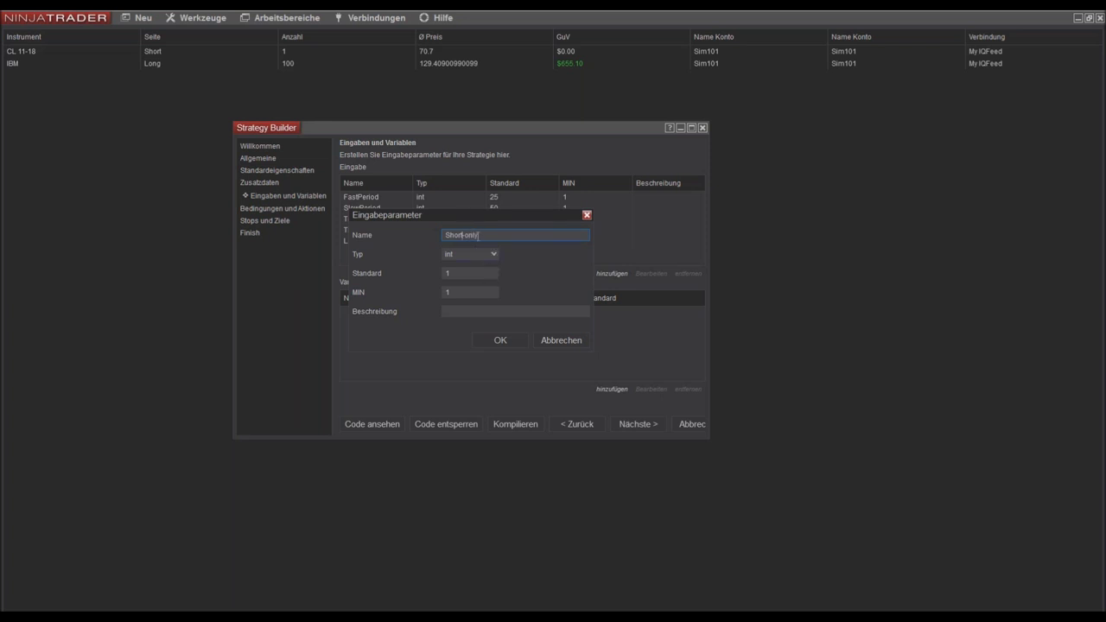
type("_")
left_click(493, 254)
left_click(466, 303)
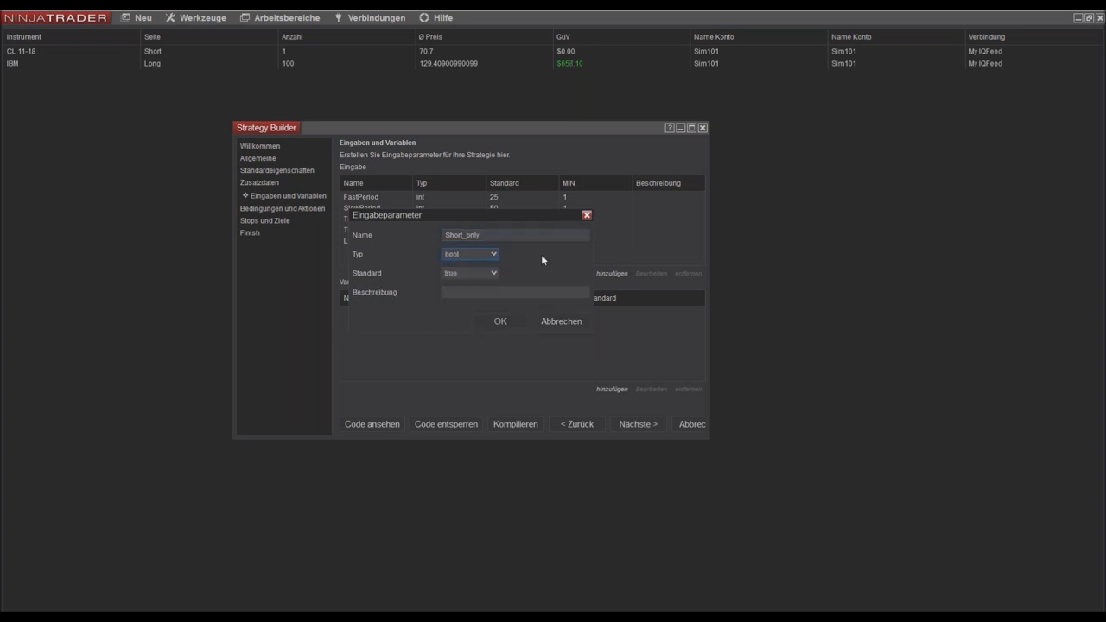
left_click(508, 318)
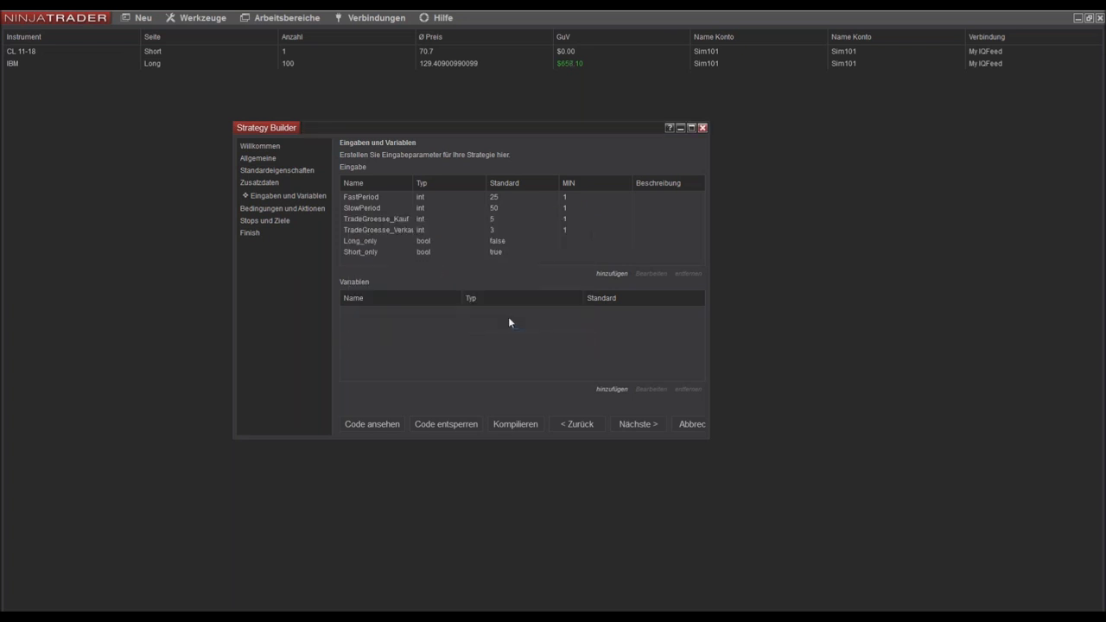
Set the default value of the Short_only input parameter to false
left_click(496, 251)
double_click(497, 251)
left_click(489, 282)
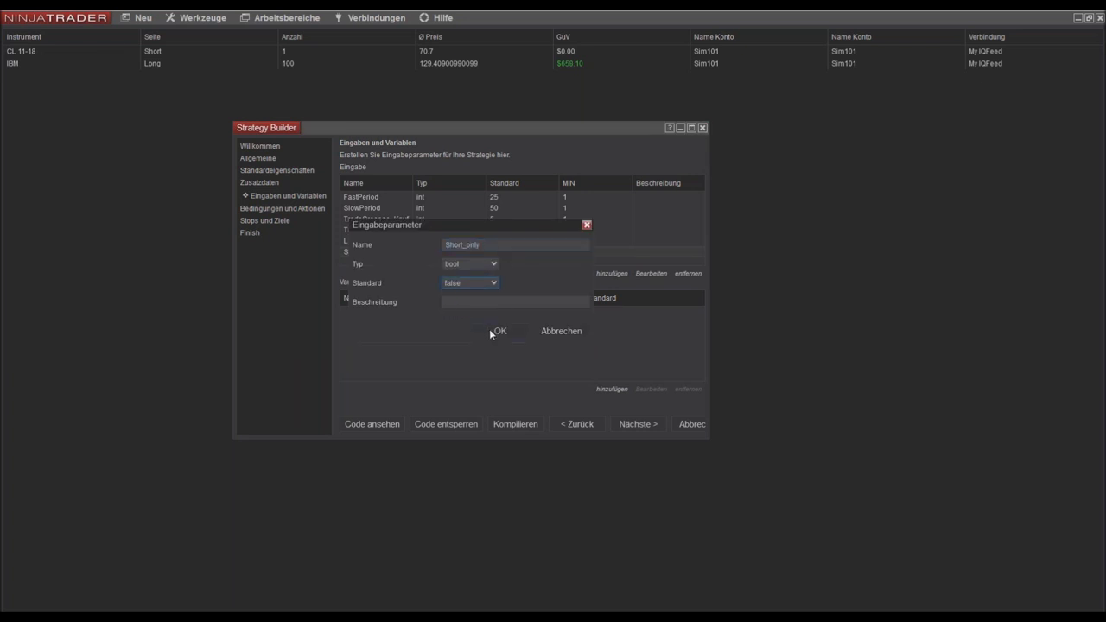
left_click(489, 330)
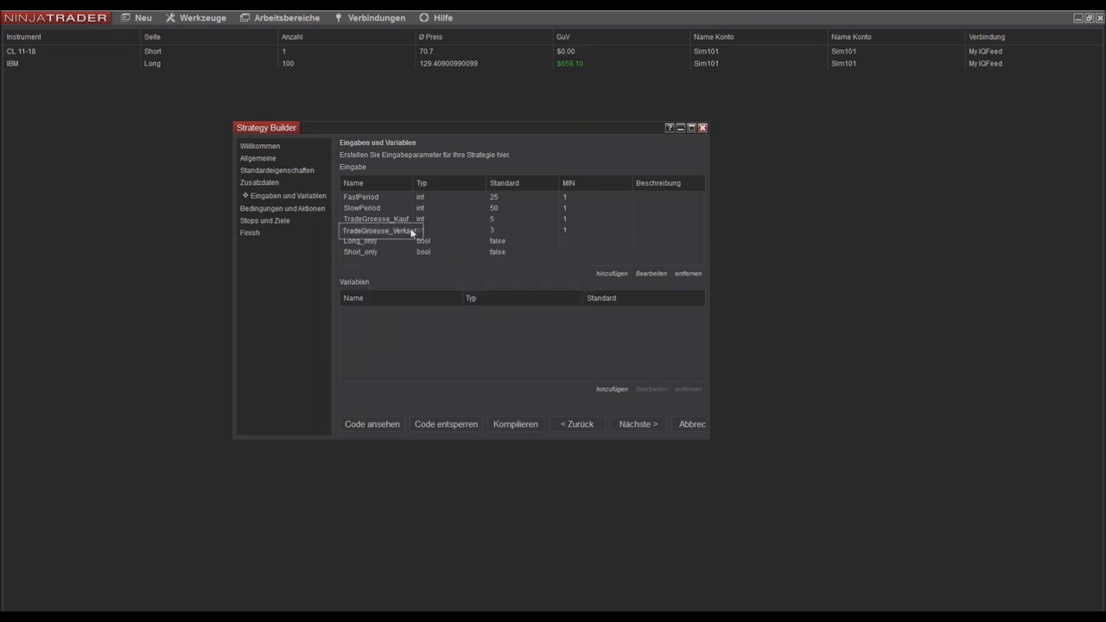
Add a condition to set 2 requiring the user input Long_only to be "nicht gleich" Zutreffend
left_click(621, 422)
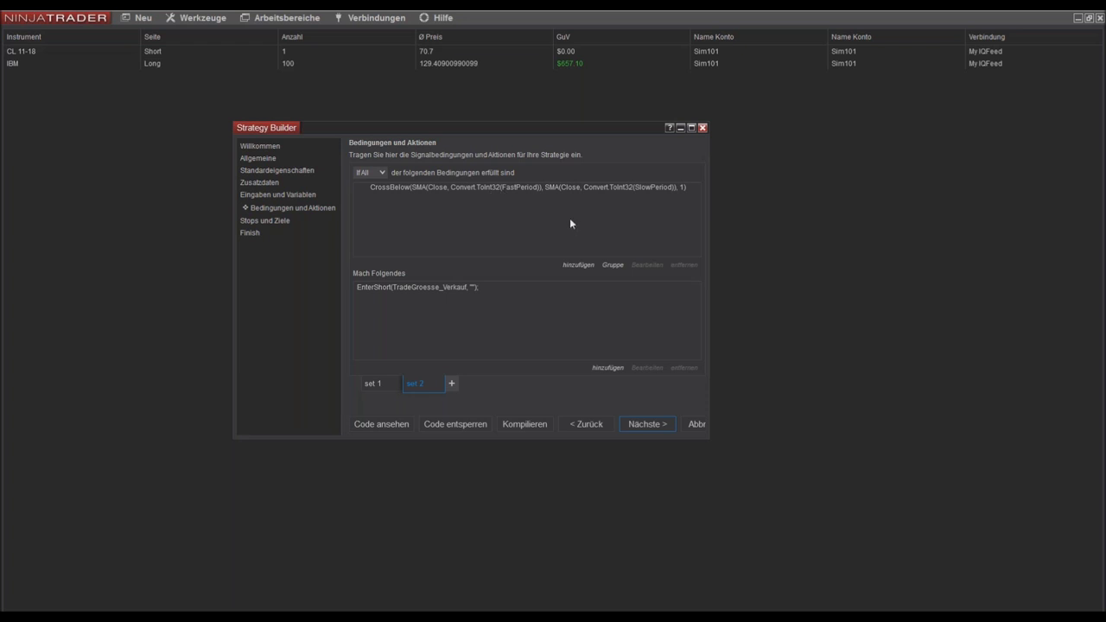
left_click(576, 266)
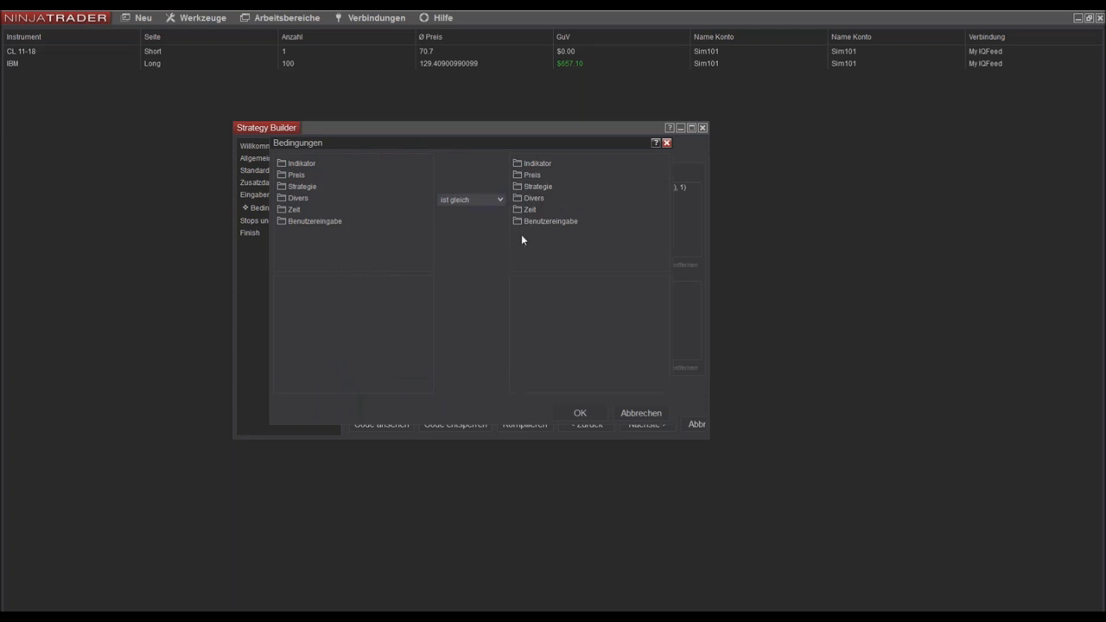
left_click(319, 223)
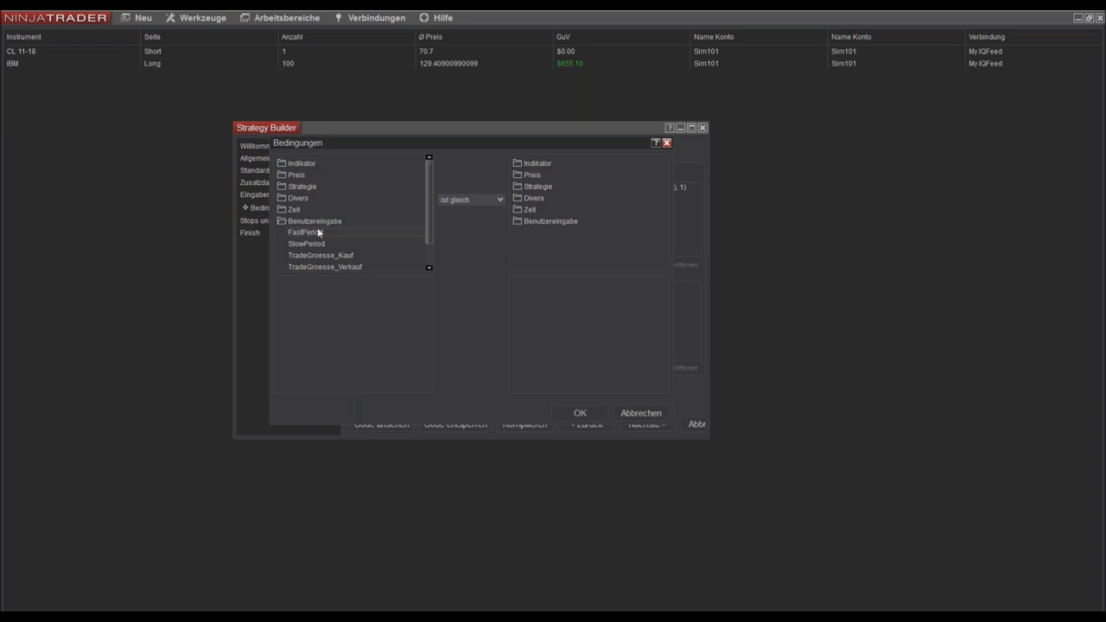
left_click_drag(430, 199, 429, 220)
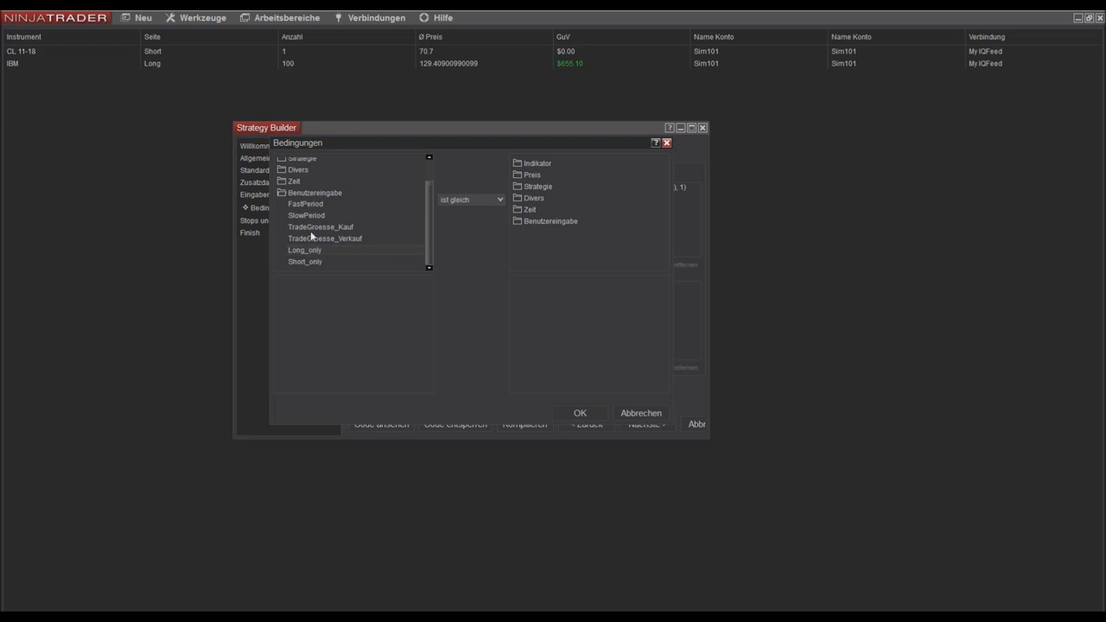
left_click(490, 200)
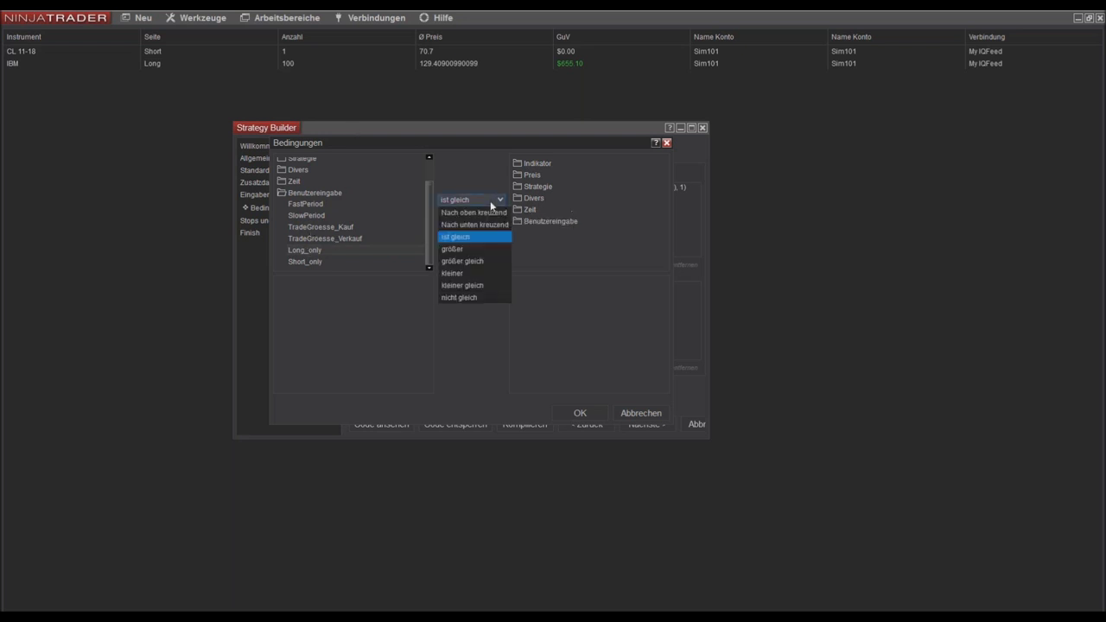
left_click(475, 298)
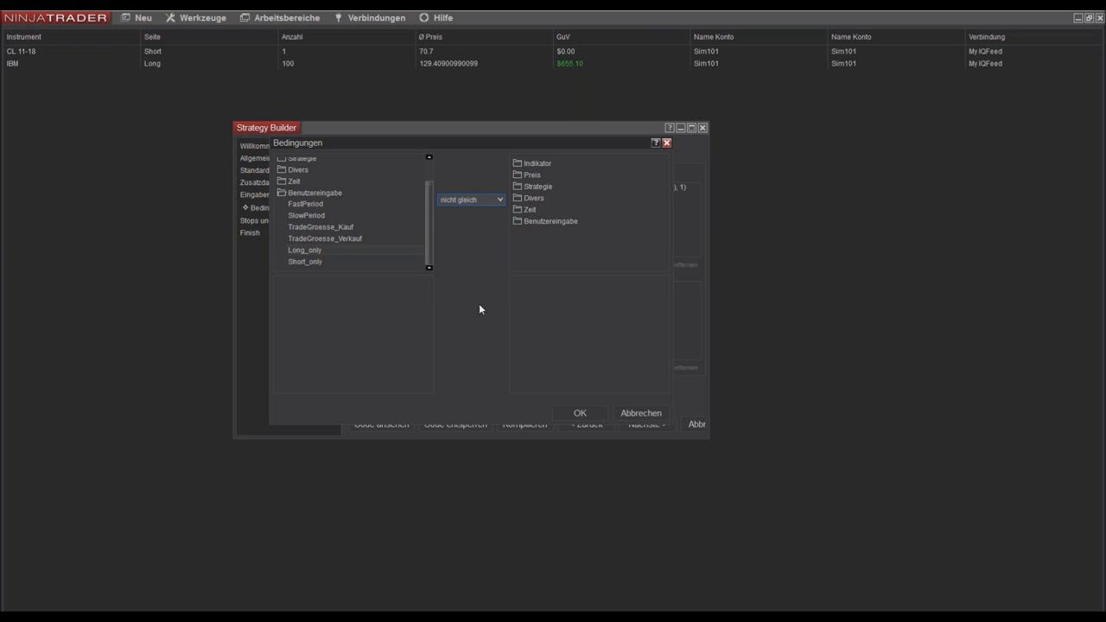
left_click(519, 196)
scroll(531, 206, "down", 5)
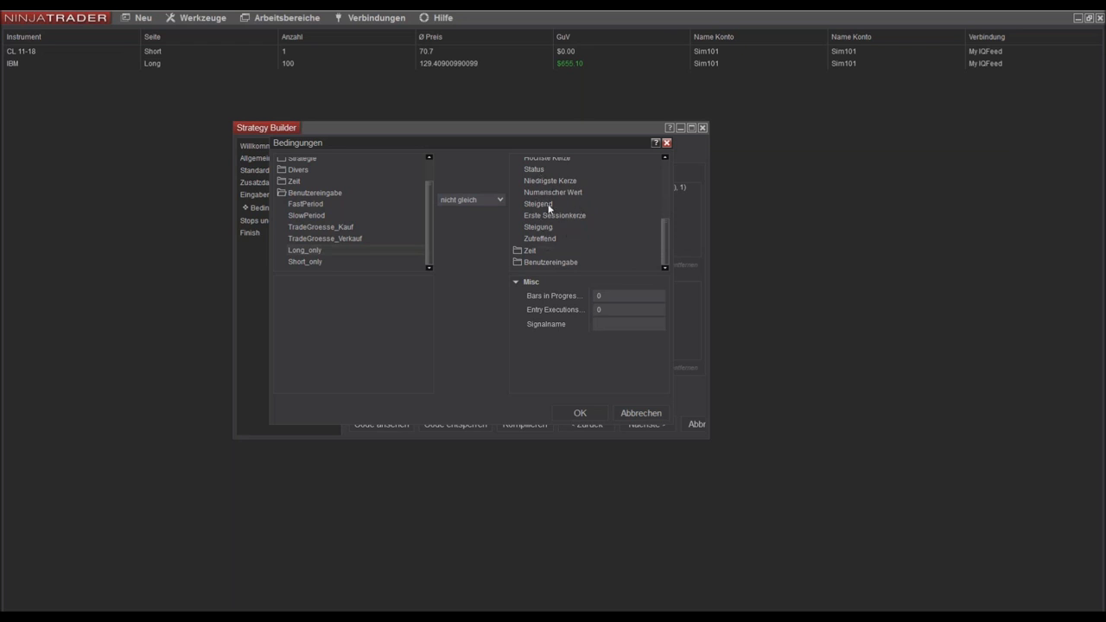
left_click(540, 238)
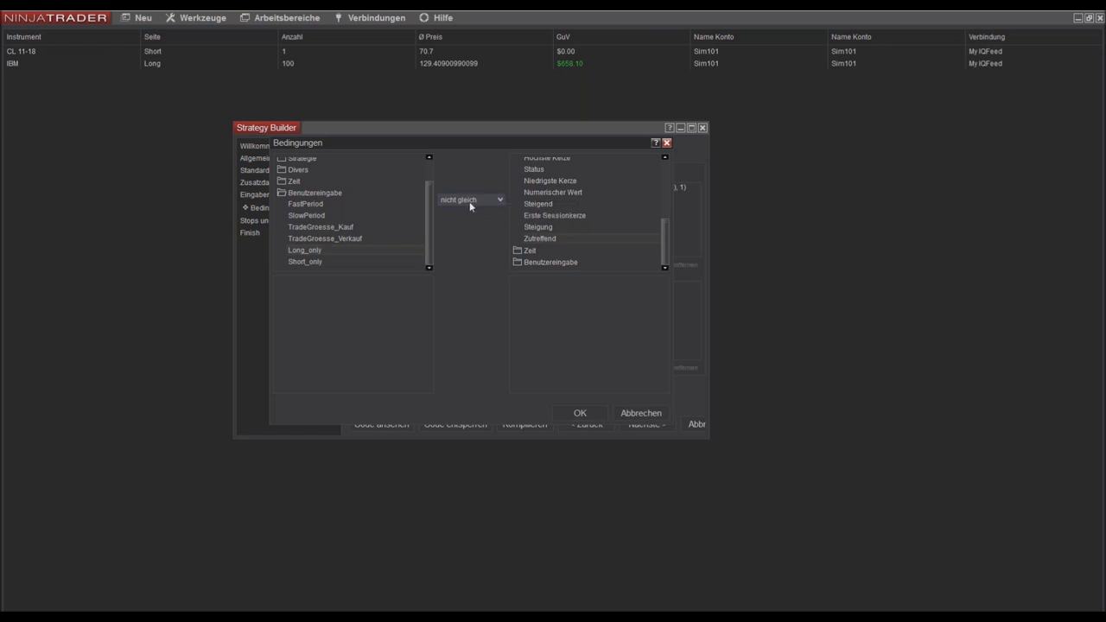
left_click(580, 414)
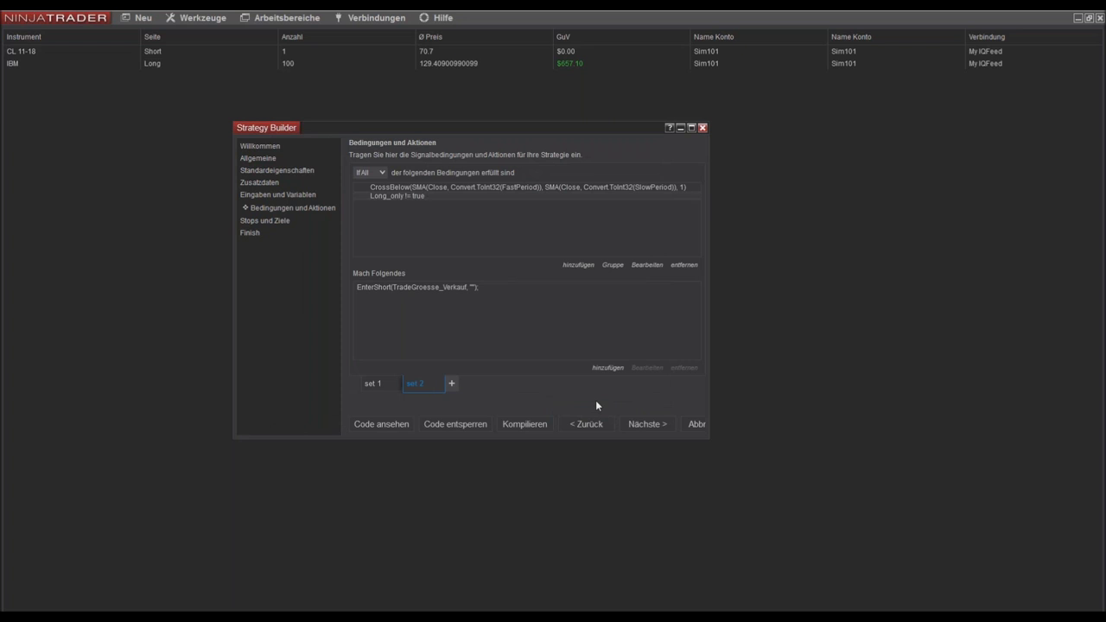
Add a condition to set 1 requiring the user input Short_only to be "nicht gleich" Zutreffend
left_click(376, 382)
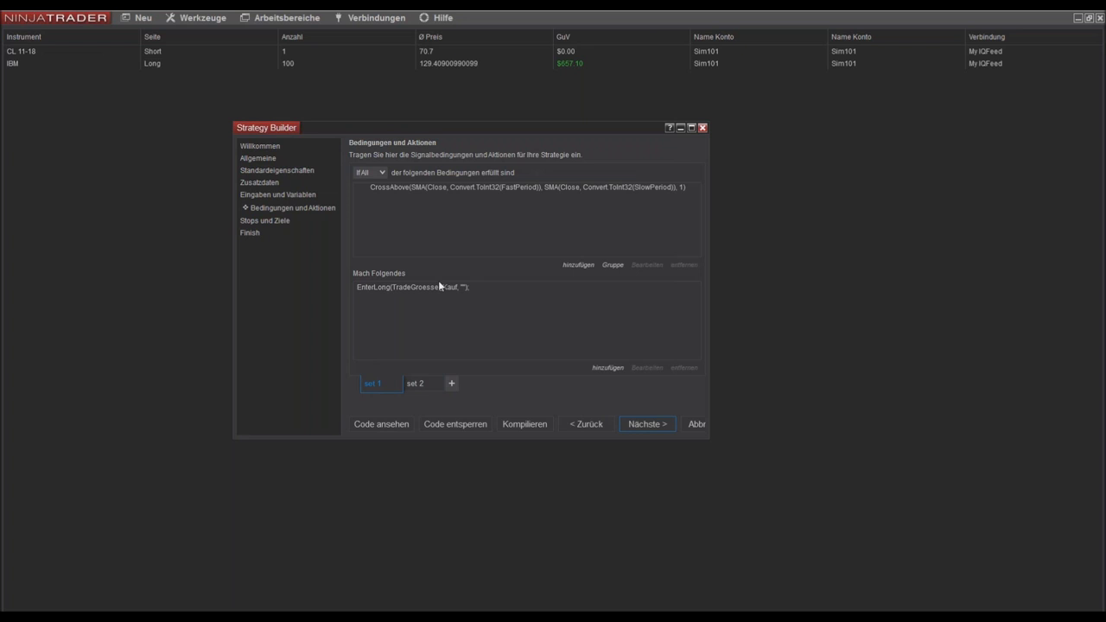
left_click(576, 265)
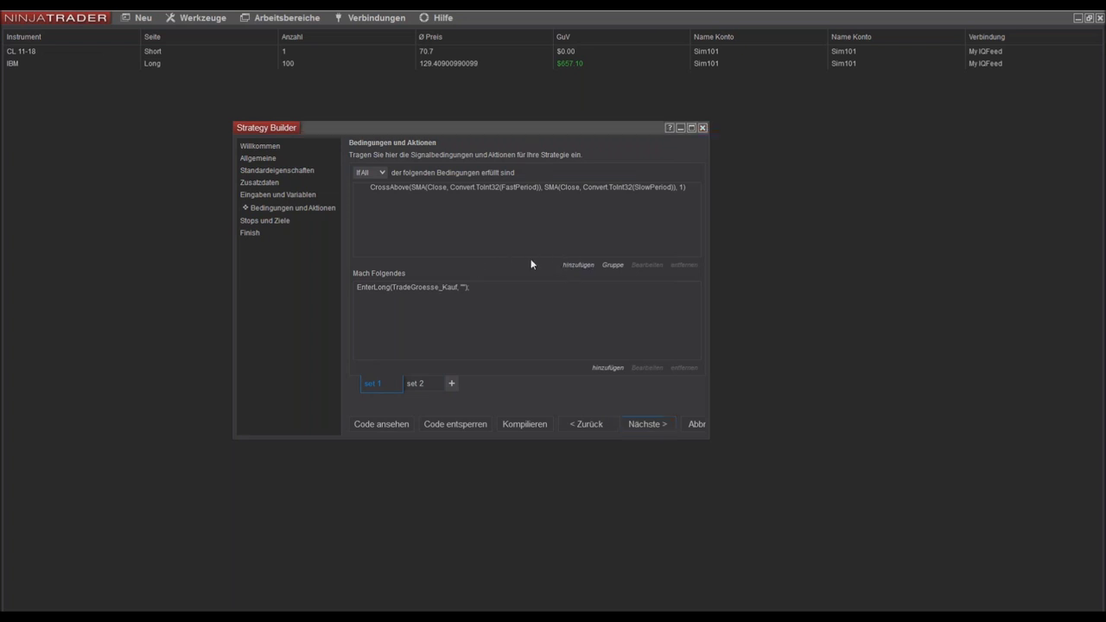
left_click(303, 198)
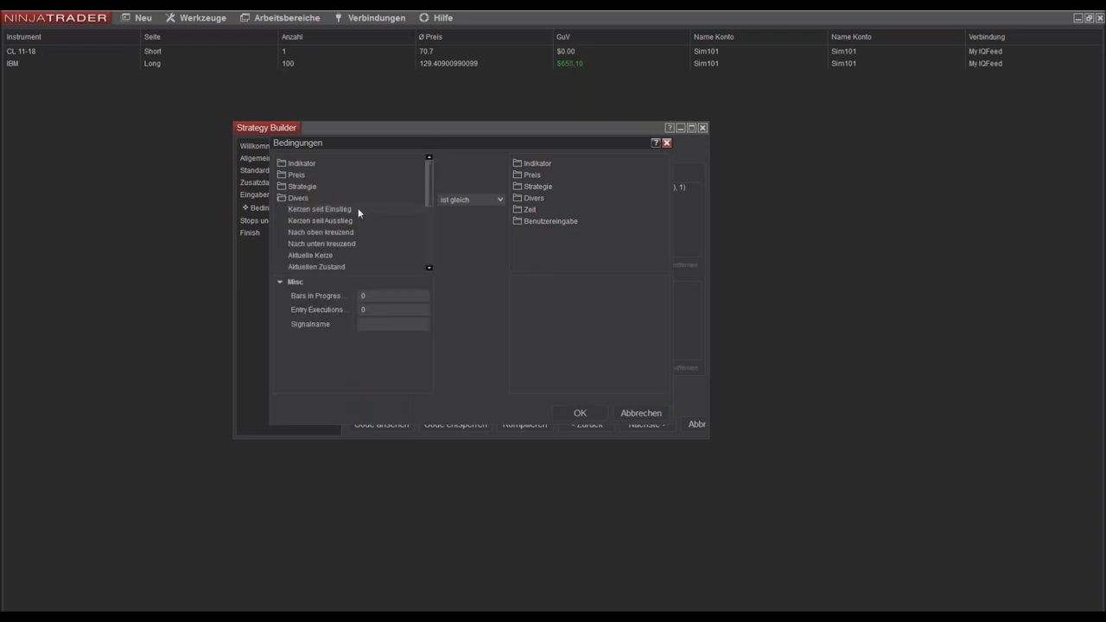
scroll(358, 209, "down", 2)
scroll(354, 188, "down", 2)
scroll(352, 203, "down", 1)
left_click(328, 261)
scroll(331, 231, "down", 1)
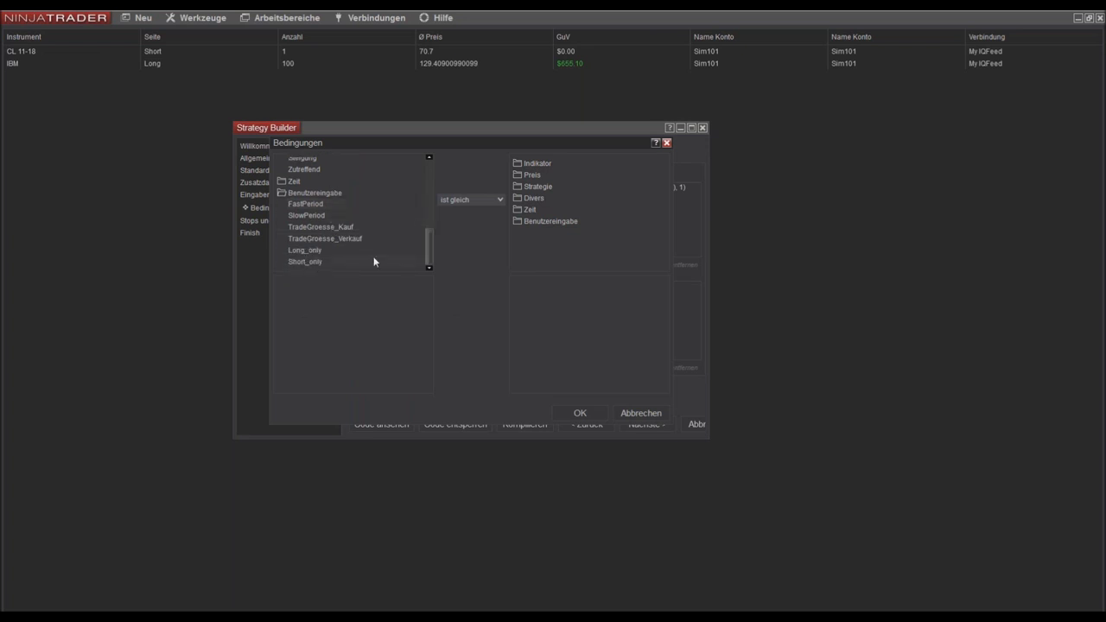
left_click(464, 199)
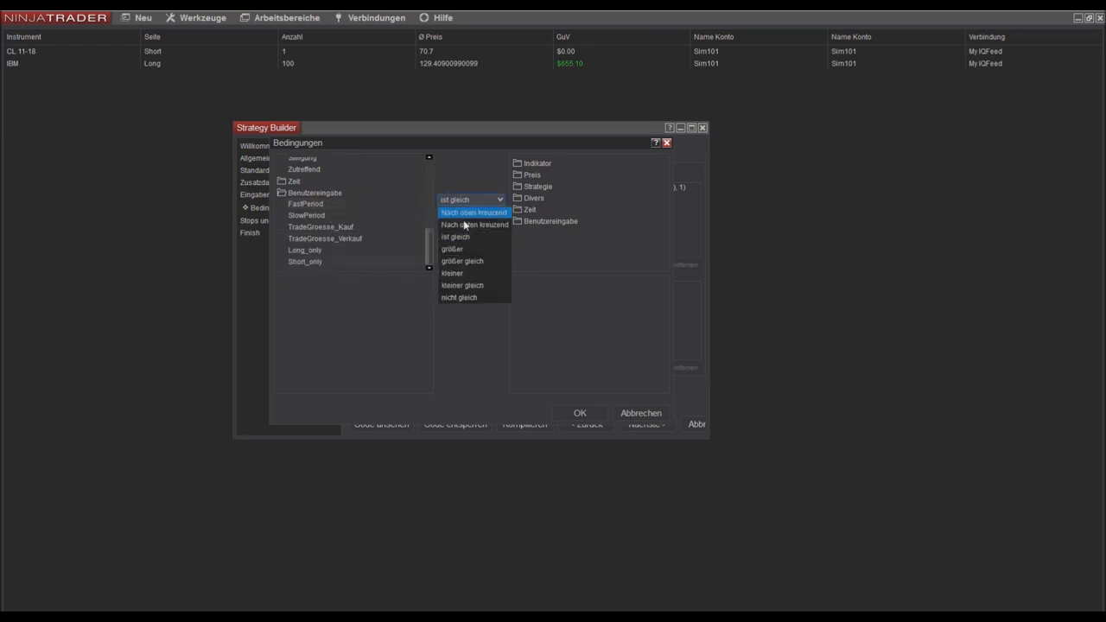
left_click(458, 297)
left_click(527, 198)
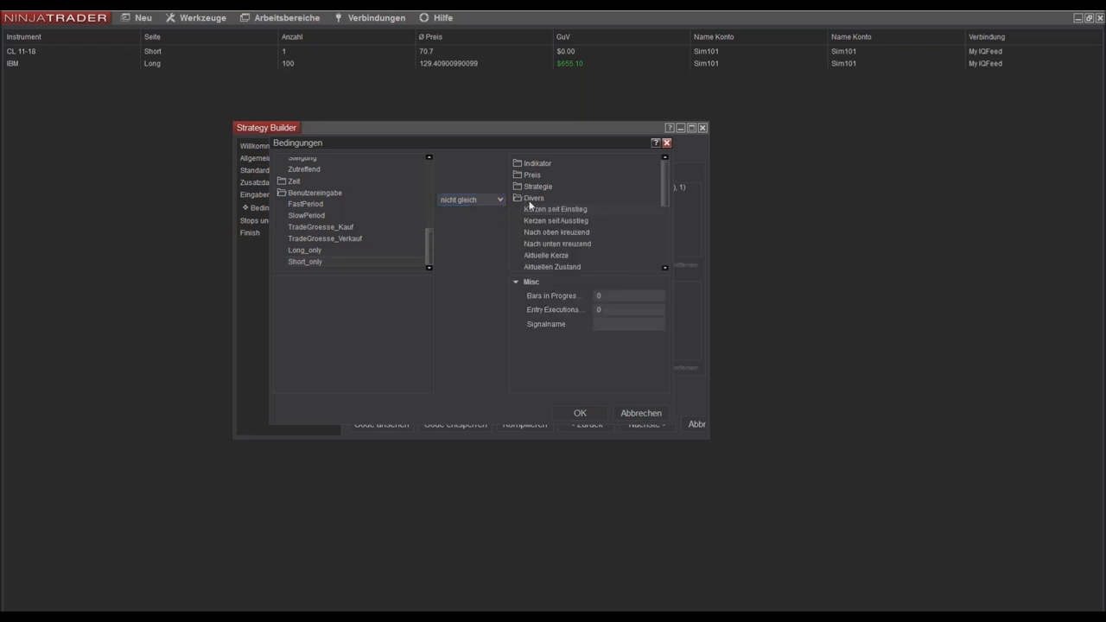
scroll(543, 242, "down", 3)
left_click(544, 233)
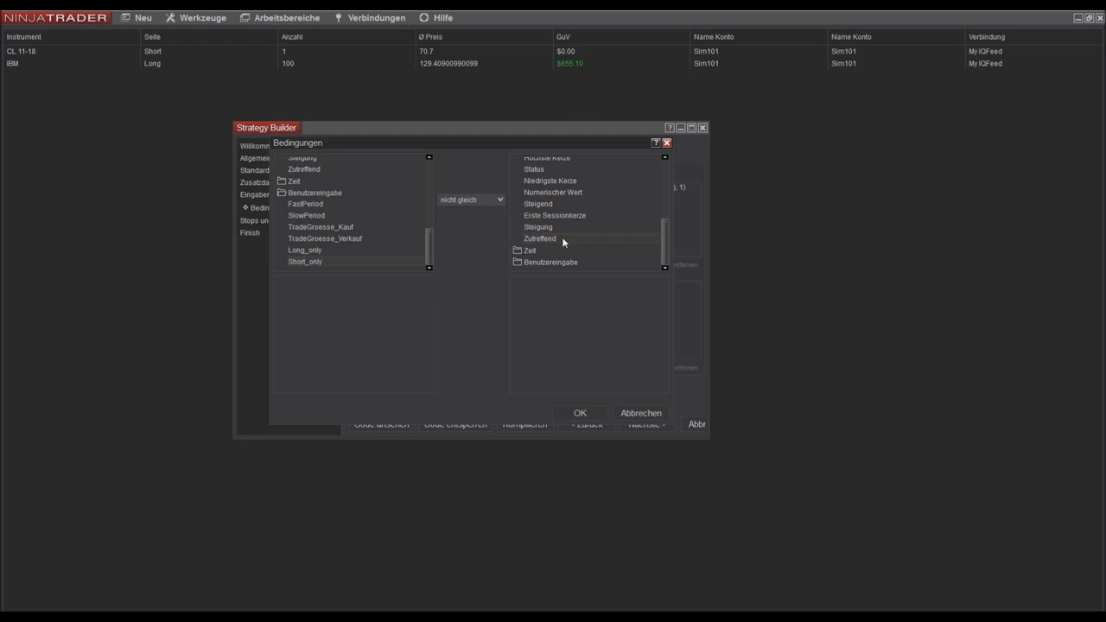
left_click(585, 411)
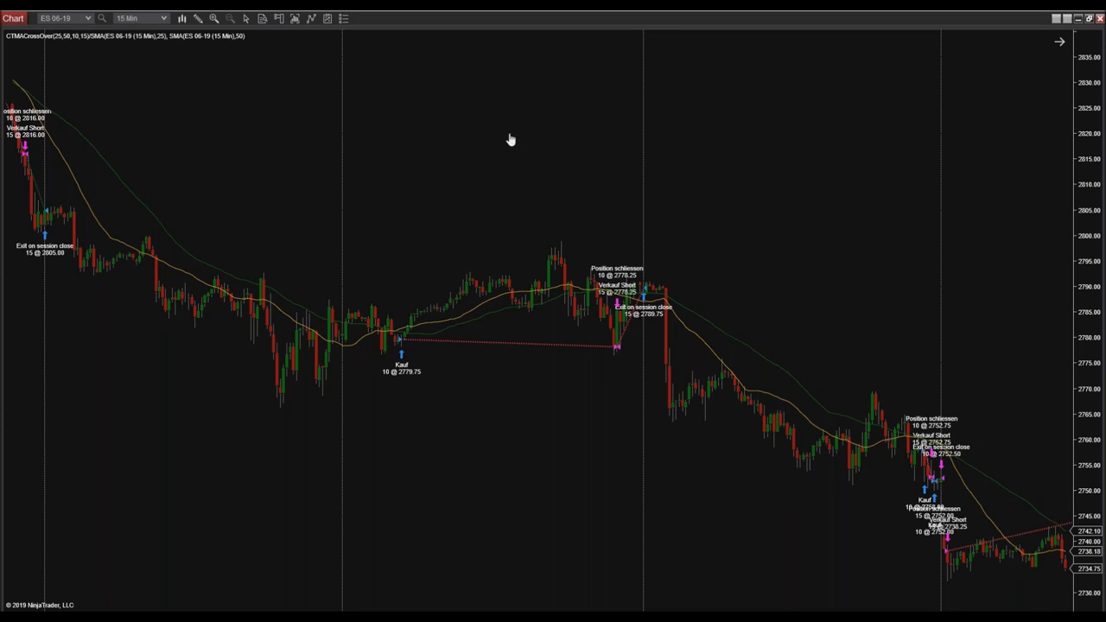
Finish generating the strategy, close the Strategy Builder and reload the updated CTMACrossOver on the ES 06-19 chart
scroll(509, 138, "up", 5)
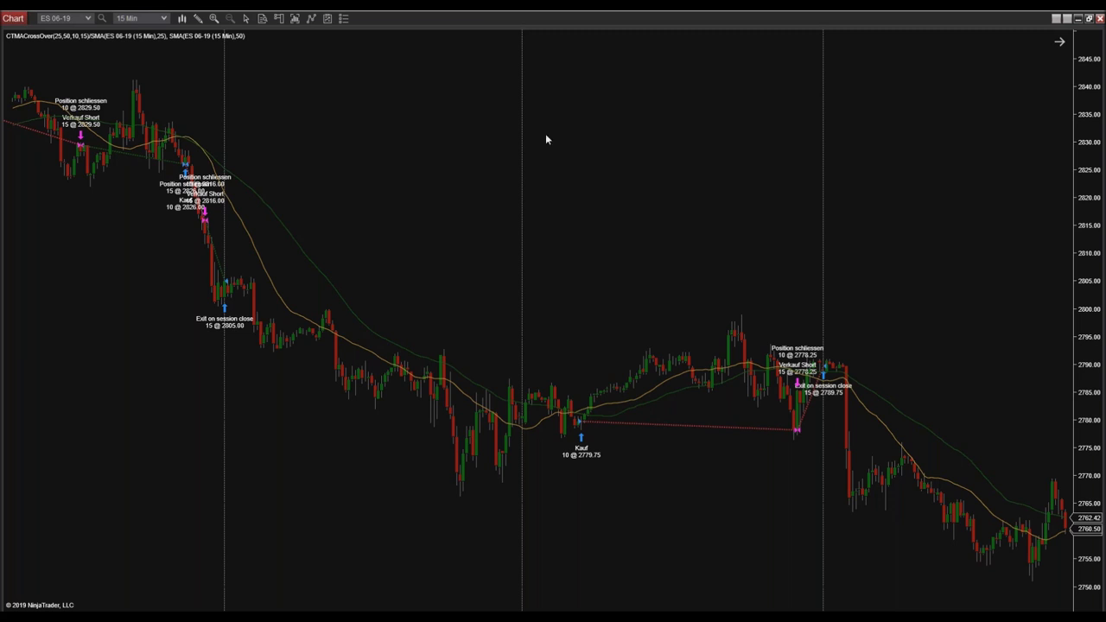
mouse_move(556, 141)
left_mouse_down()
mouse_move(542, 143)
mouse_move(572, 144)
left_mouse_up()
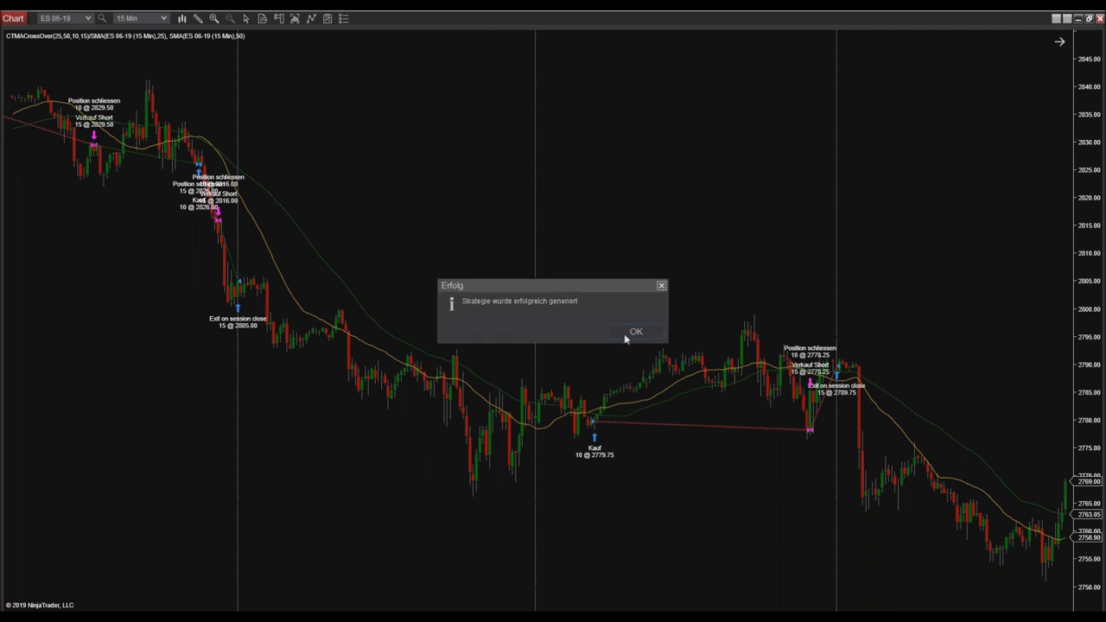
left_click(631, 330)
left_click(701, 128)
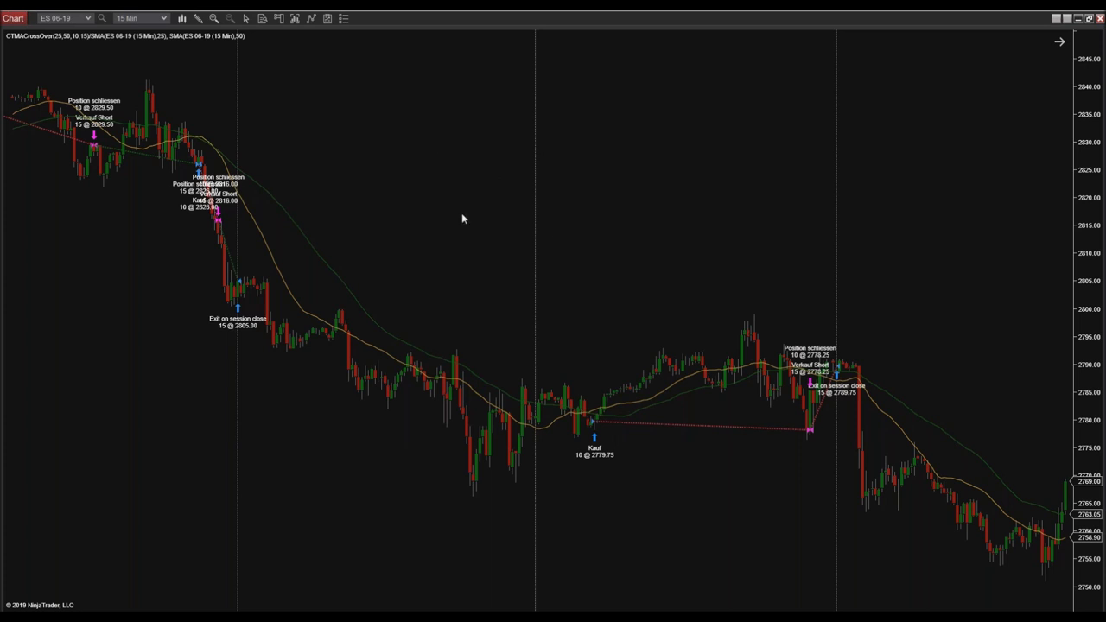
left_click(594, 332)
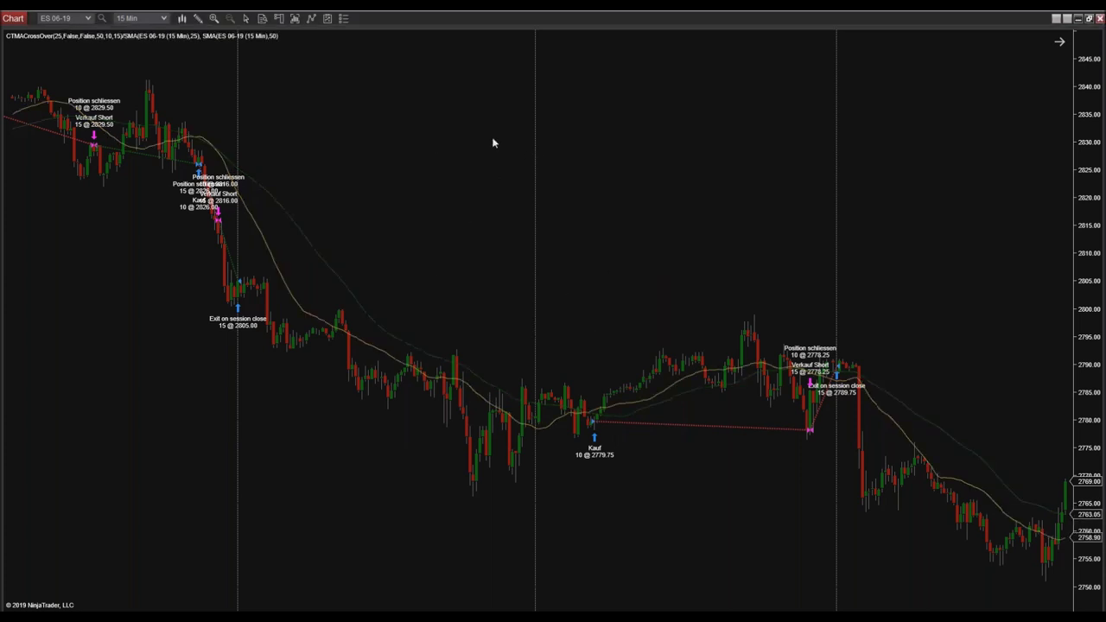
Deactivate the configured CTMACrossOver strategy in the chart's strategy settings and apply the change
right_click(452, 140)
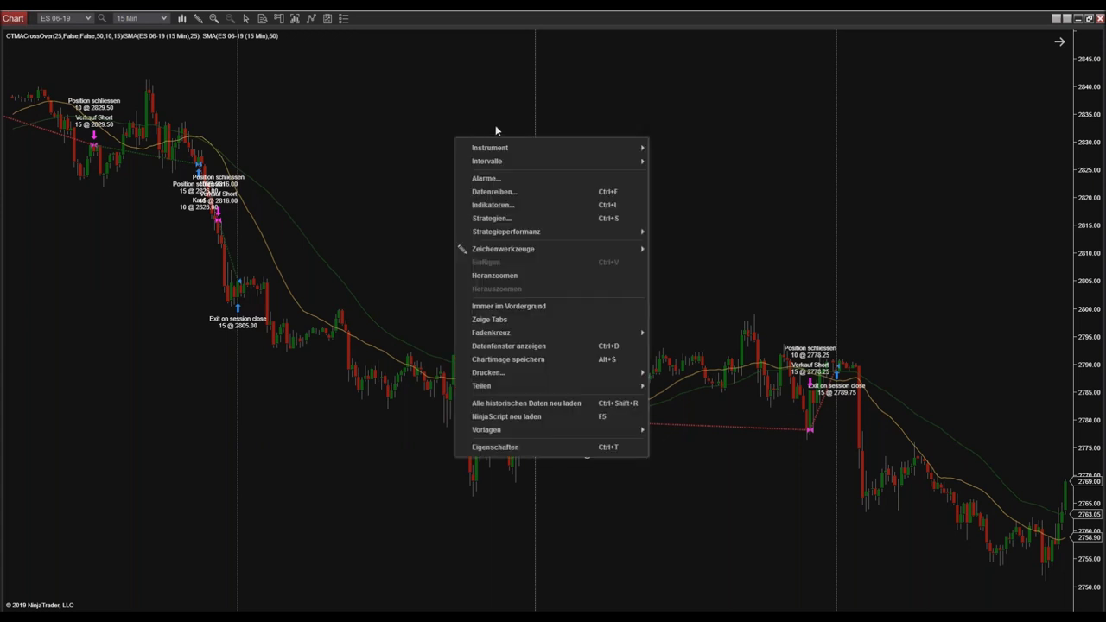
left_click(501, 222)
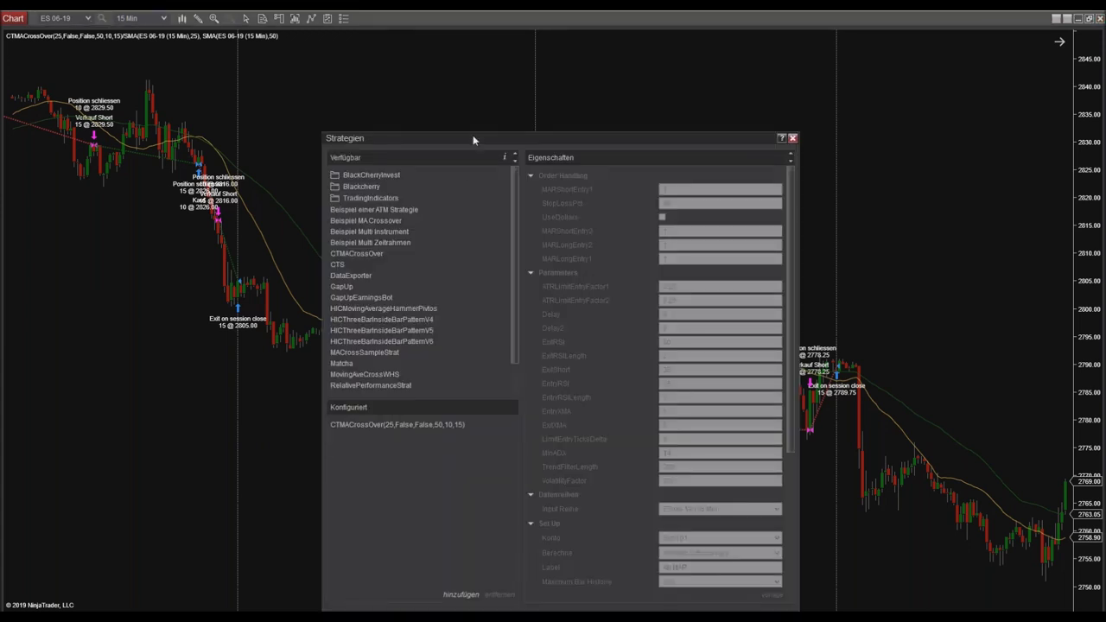
left_click_drag(472, 135, 471, 59)
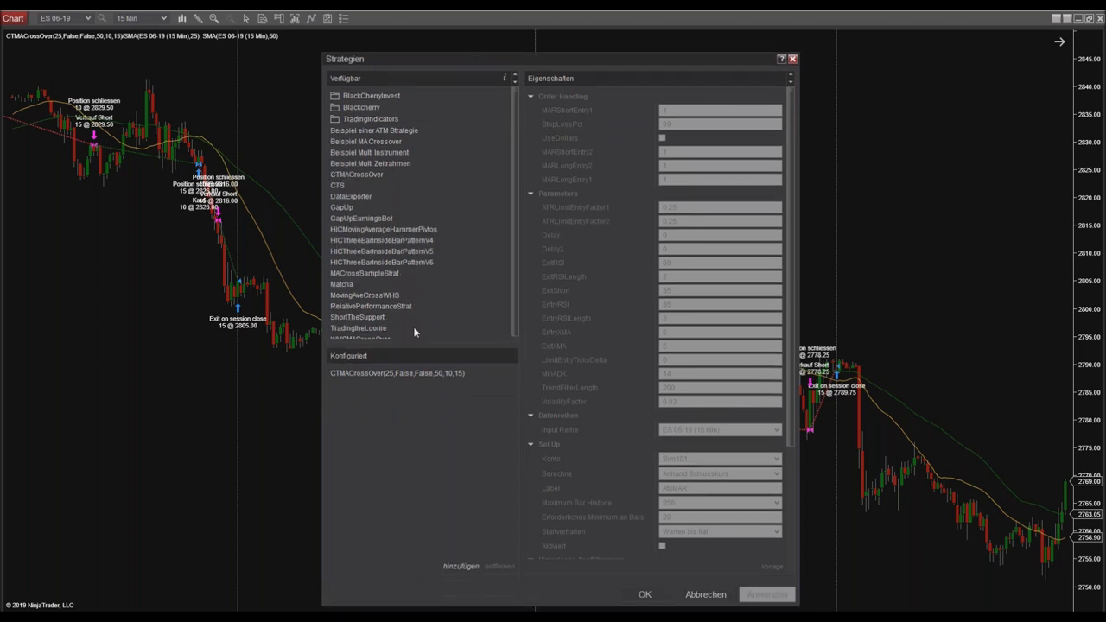
left_click(458, 372)
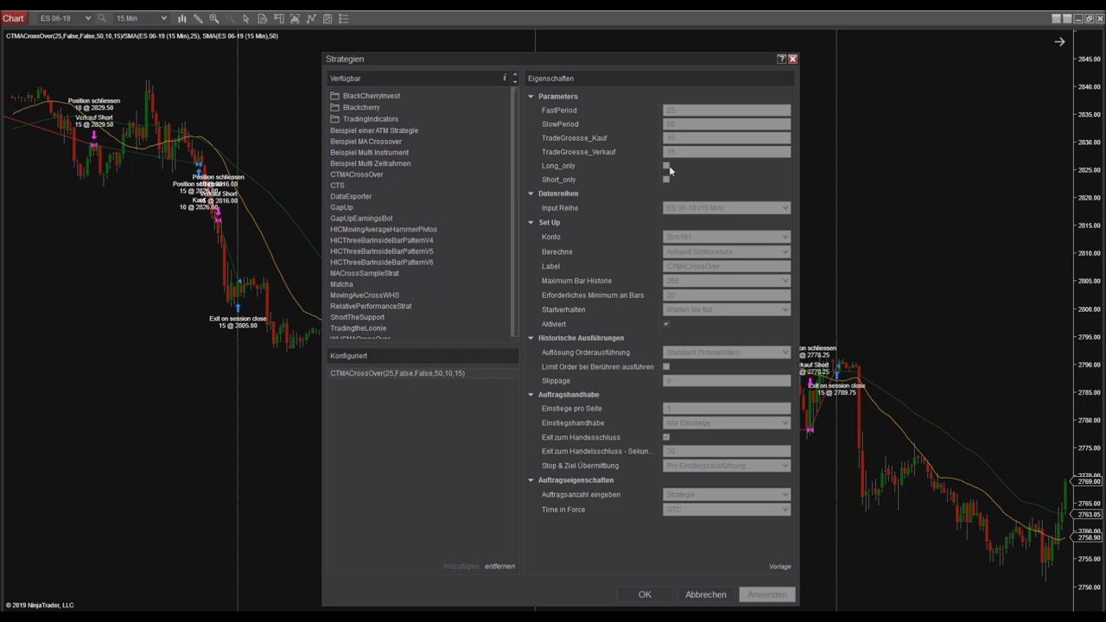
left_click(665, 324)
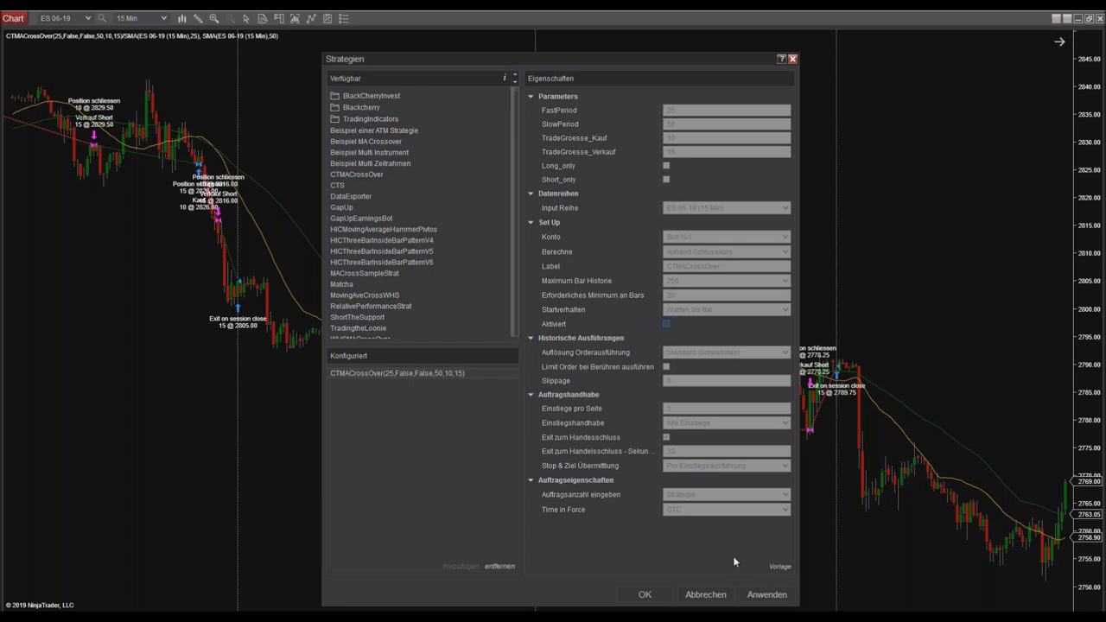
left_click(764, 596)
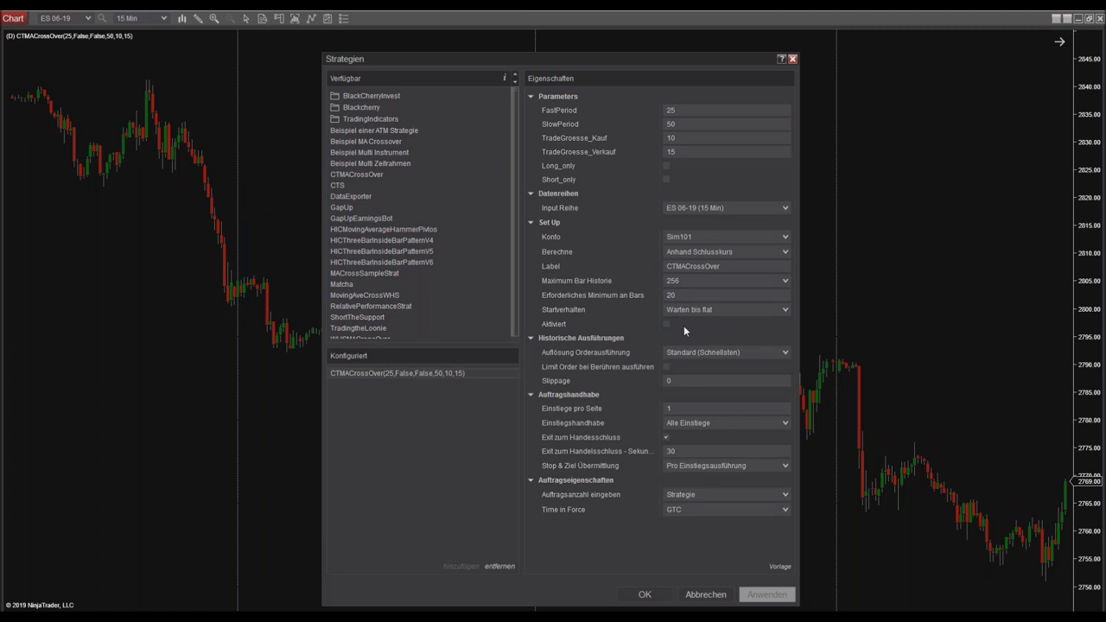
Enable Long_only for the configured CTMACrossOver strategy and reactivate the strategy on the chart
left_click(666, 165)
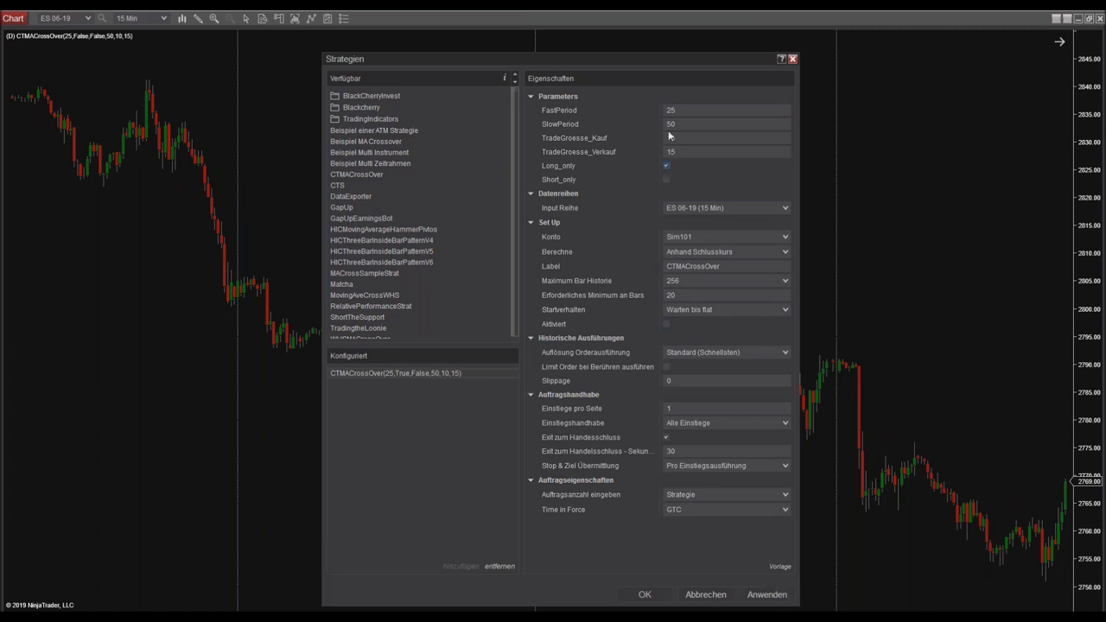
left_click(669, 326)
left_click(651, 594)
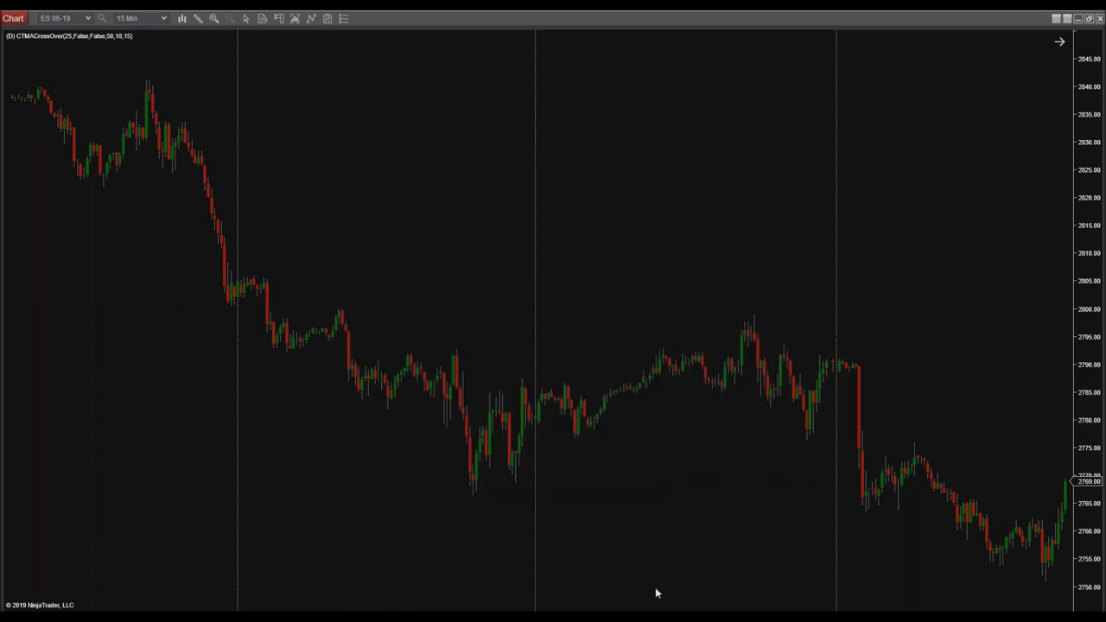
left_click(628, 336)
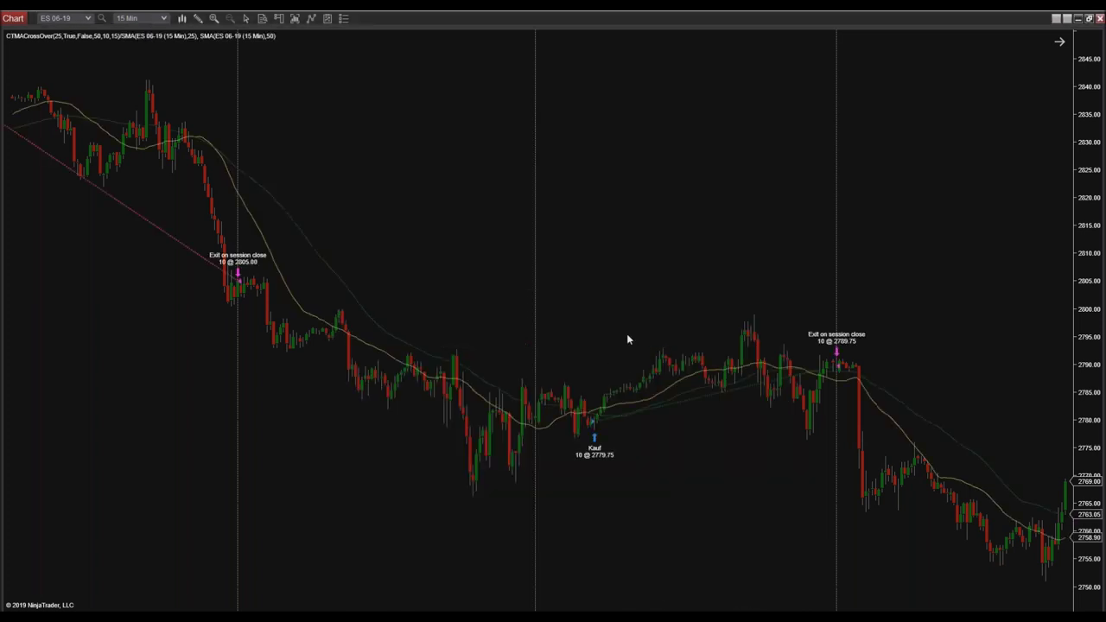